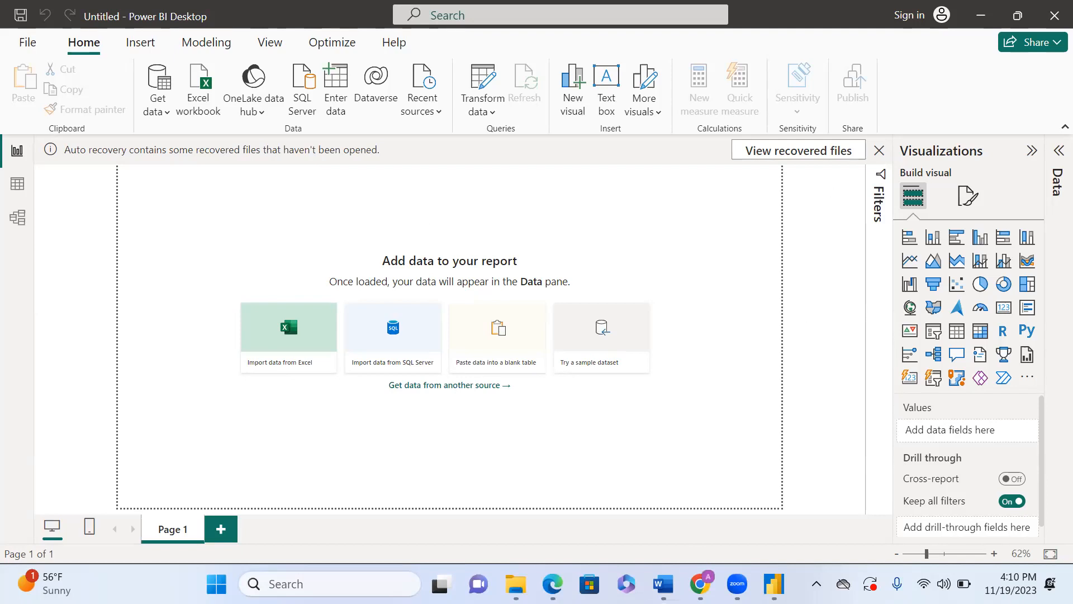
Step: Switch to Word and scroll through the Power BI introduction document to review its sections
click(664, 584)
scroll(656, 445, down, 15)
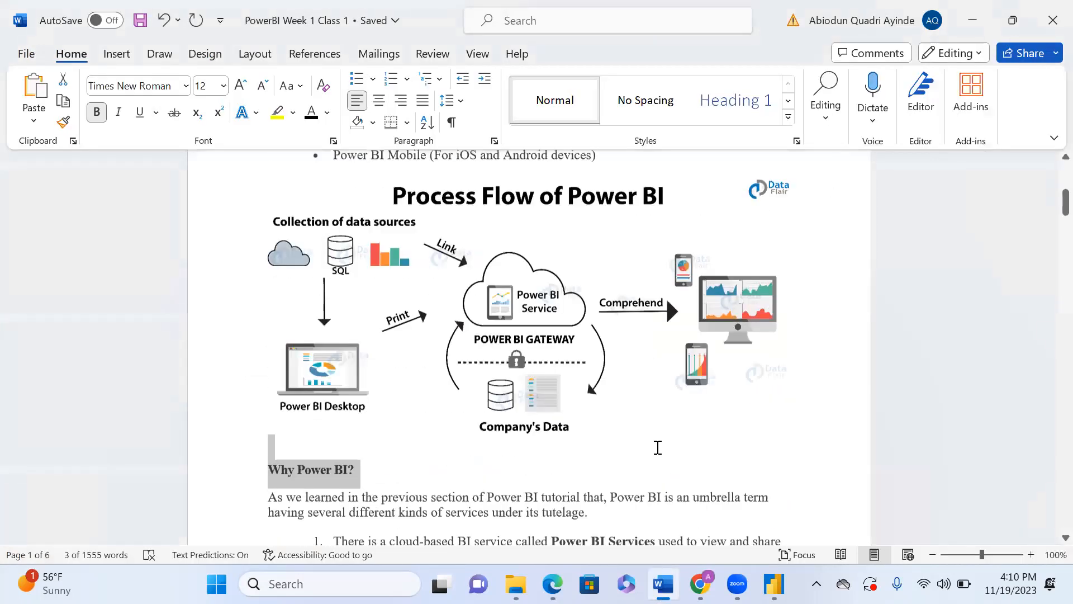
scroll(657, 448, down, 20)
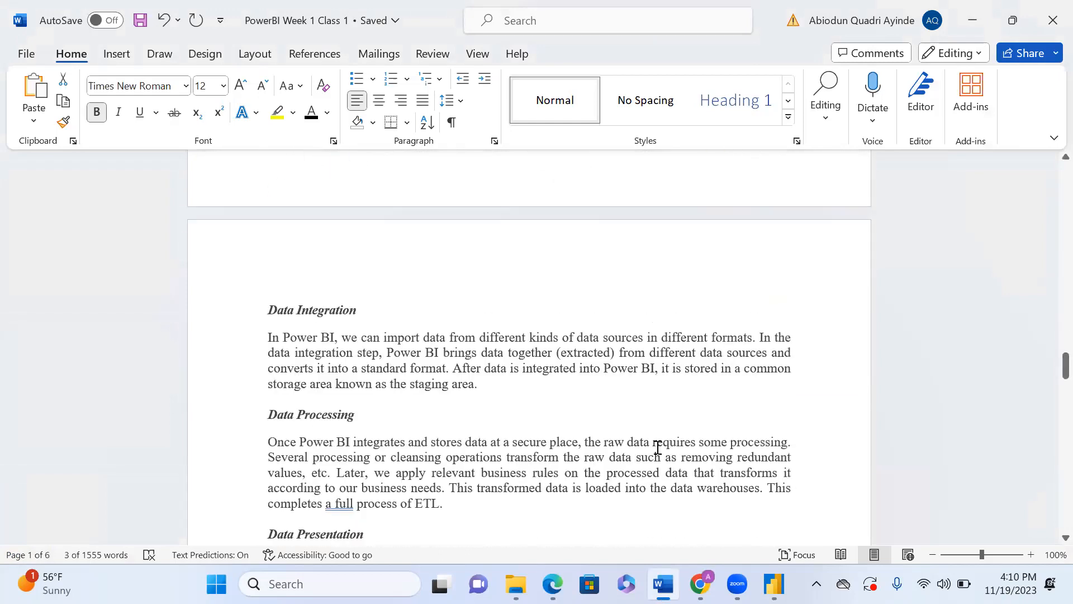
scroll(658, 447, down, 15)
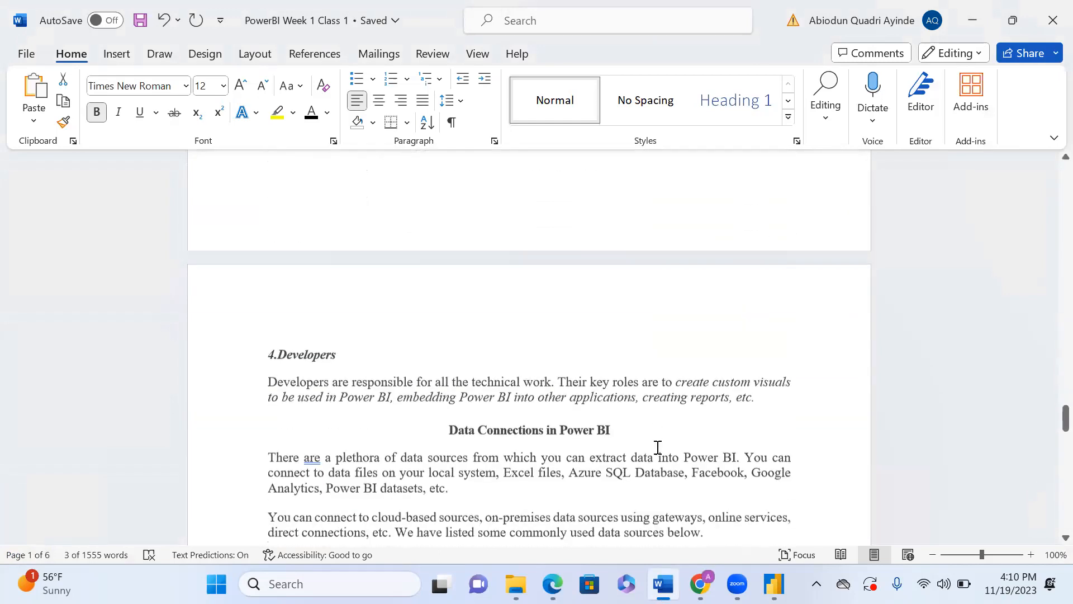
scroll(658, 447, down, 7)
scroll(658, 447, up, 4)
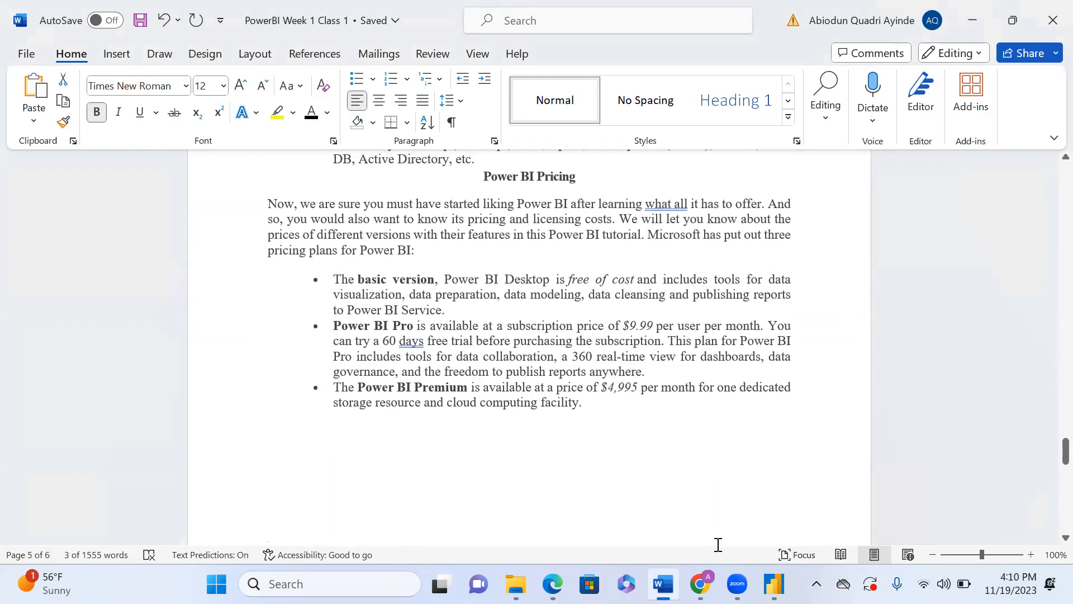
mouse_move(774, 584)
scroll(391, 424, up, 5)
scroll(391, 423, up, 20)
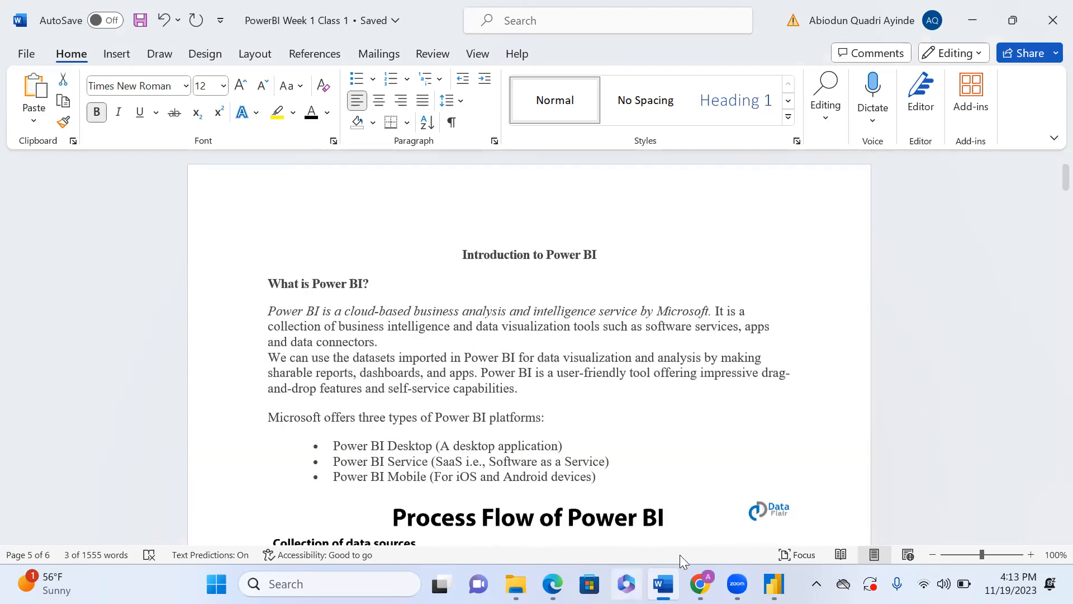
Step: Switch back to Power BI Desktop and open the Get data list of common data sources
click(774, 584)
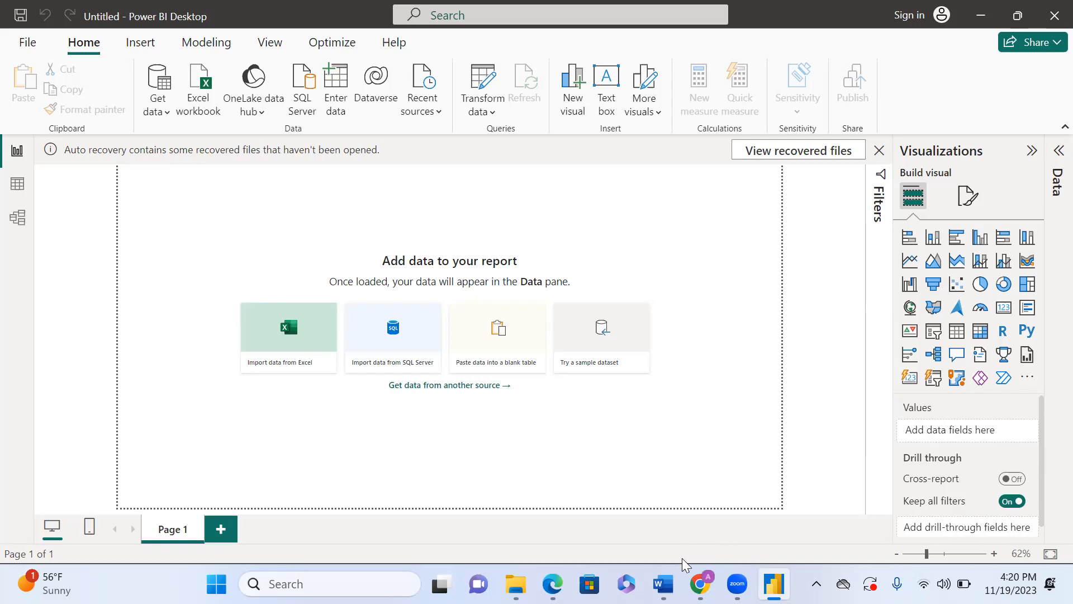
click(663, 584)
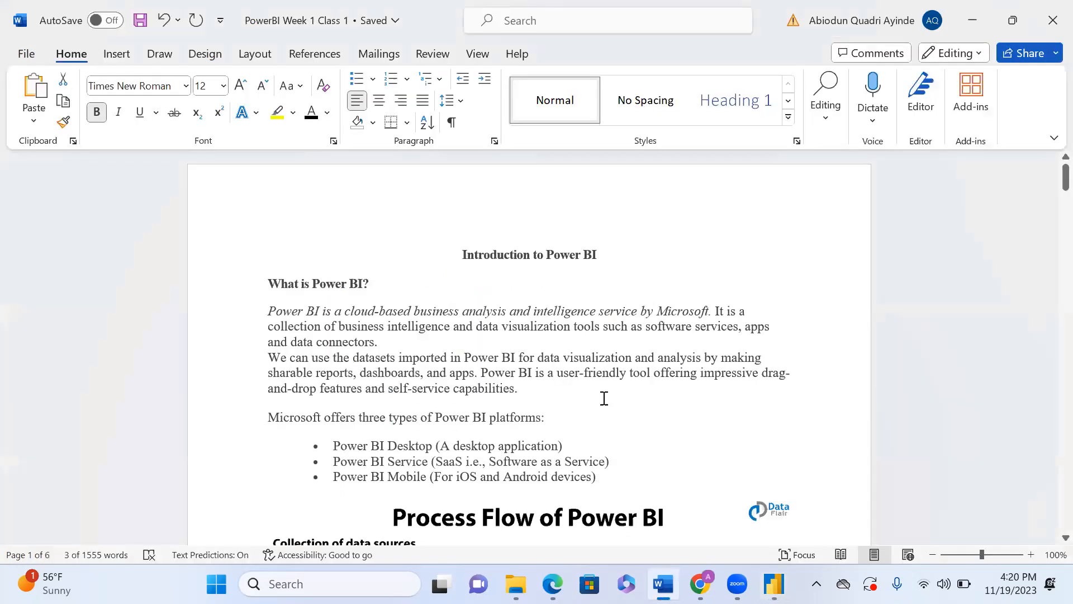
scroll(604, 398, down, 1)
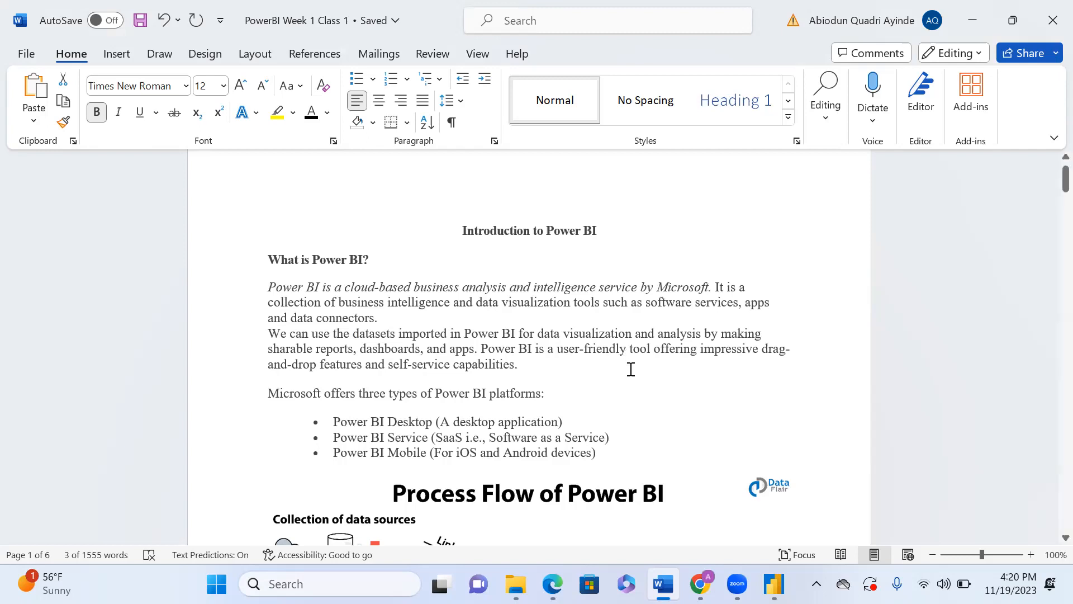
click(775, 585)
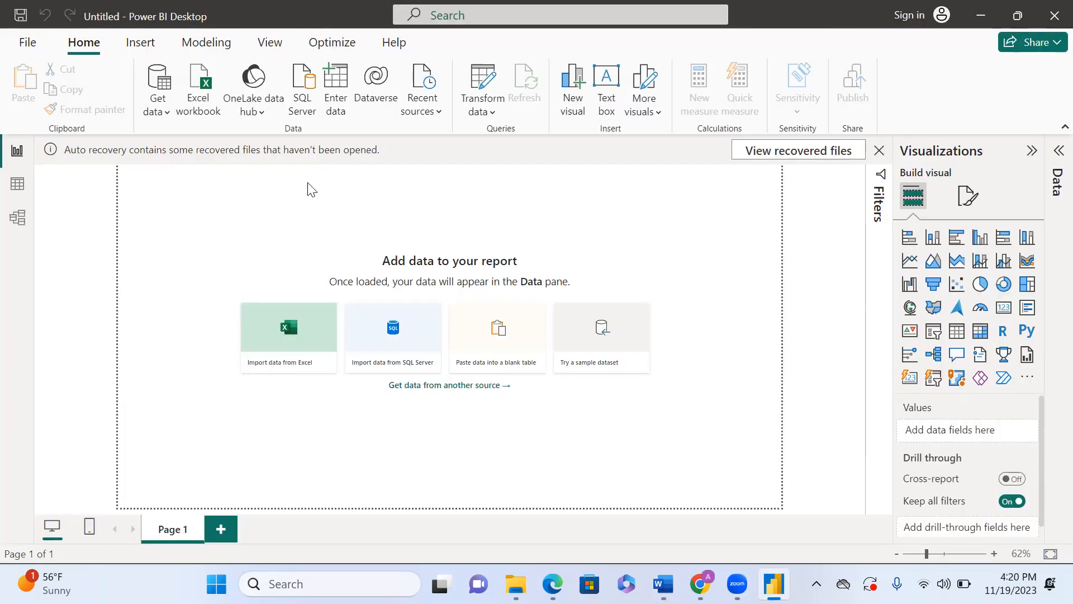
click(167, 114)
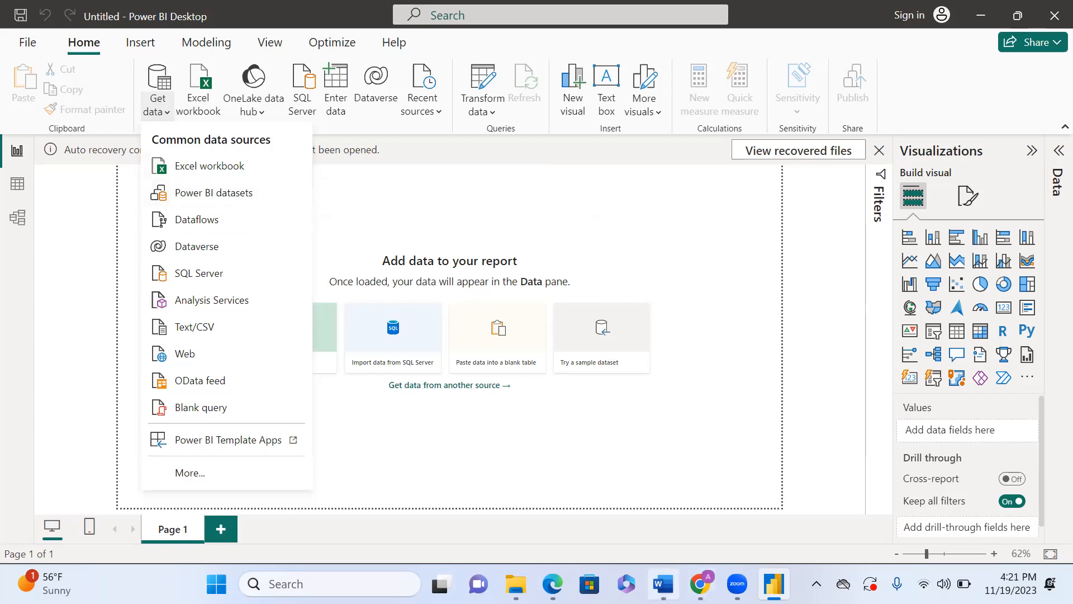
Step: Review the Process Flow of Power BI diagram in the Word document, then return to Power BI Desktop
click(664, 584)
scroll(675, 390, down, 6)
scroll(675, 390, up, 1)
scroll(676, 389, up, 1)
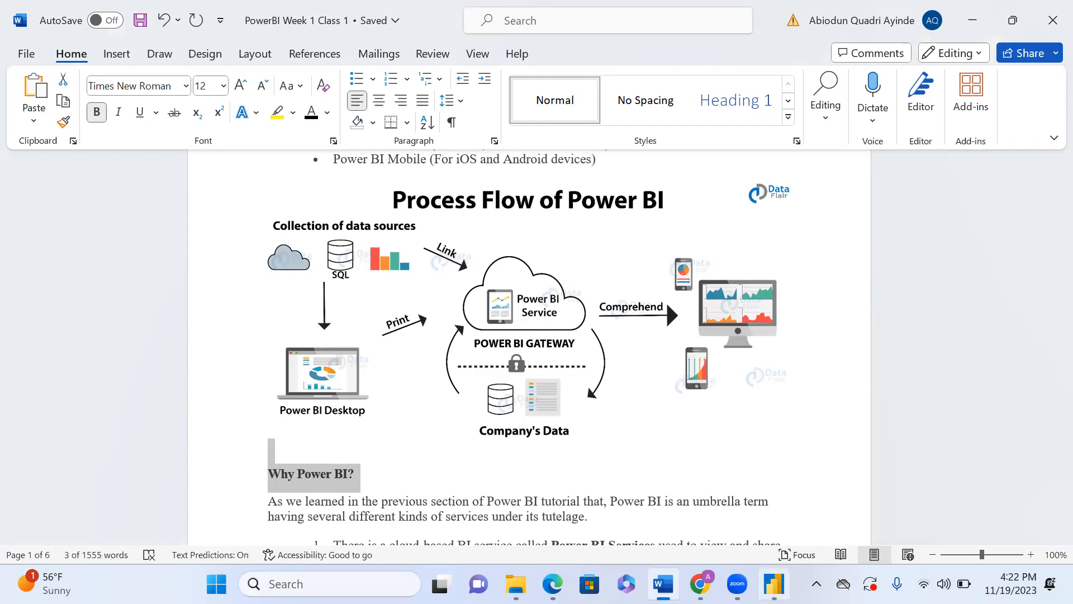
mouse_move(774, 584)
click(783, 551)
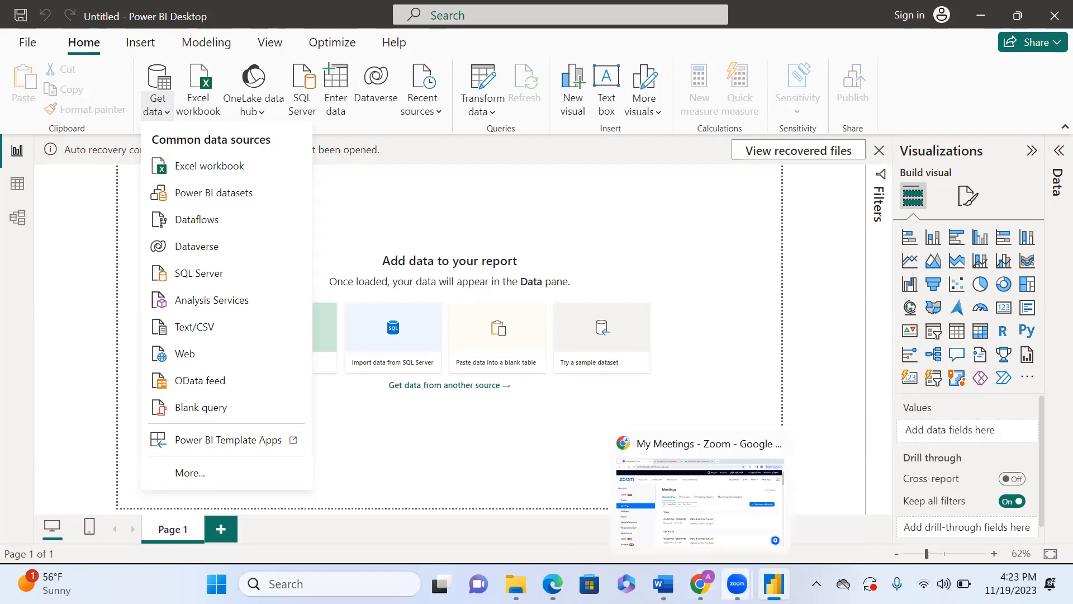
click(664, 584)
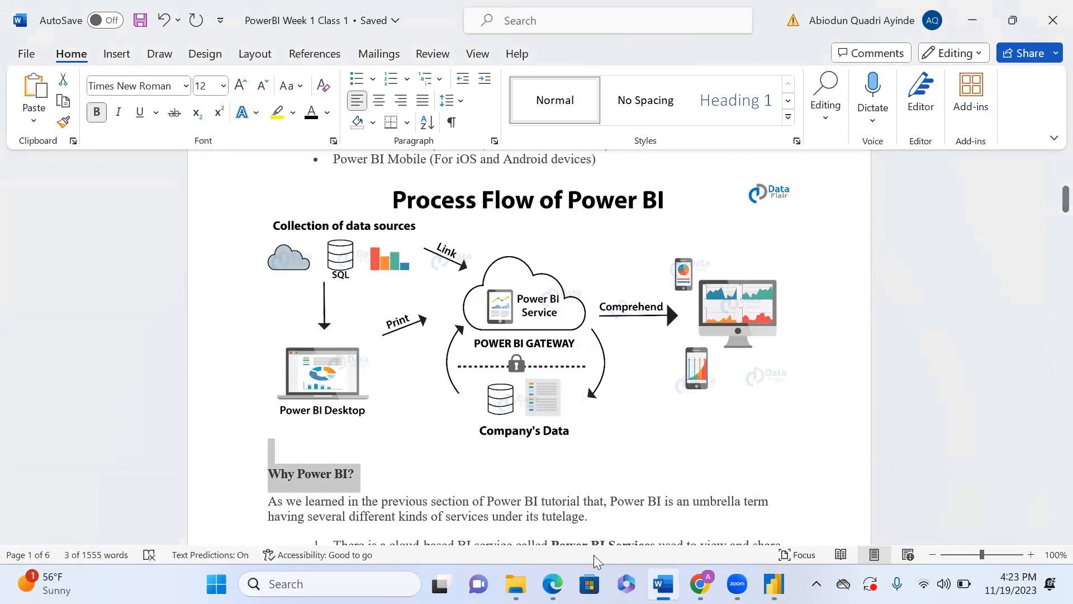
click(774, 584)
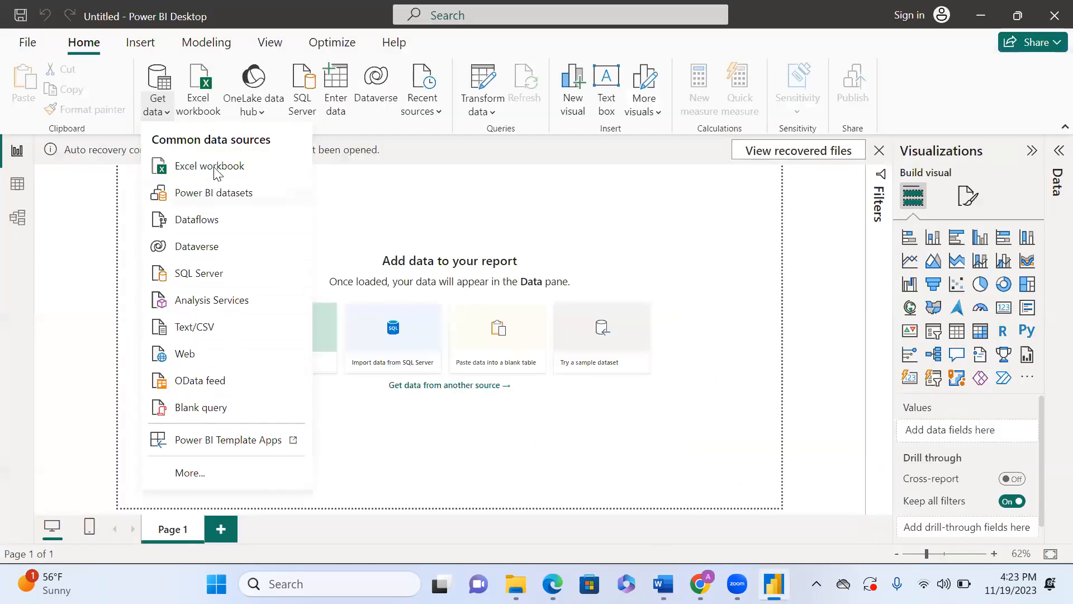
Step: Open the full Get Data dialog listing more data source connectors and scroll down the All list
click(191, 474)
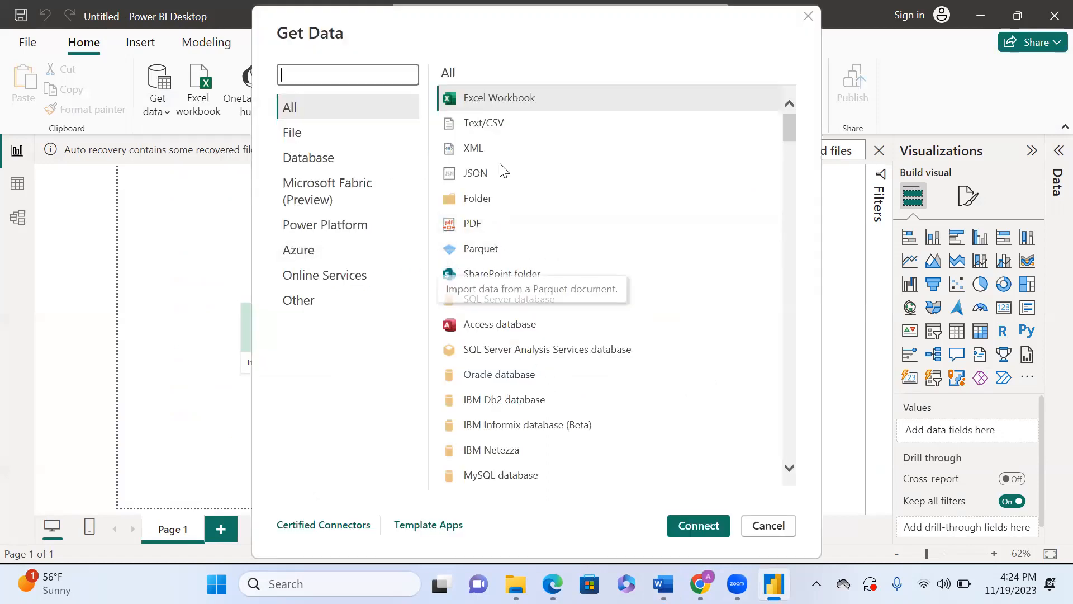
scroll(623, 414, down, 10)
scroll(626, 415, down, 20)
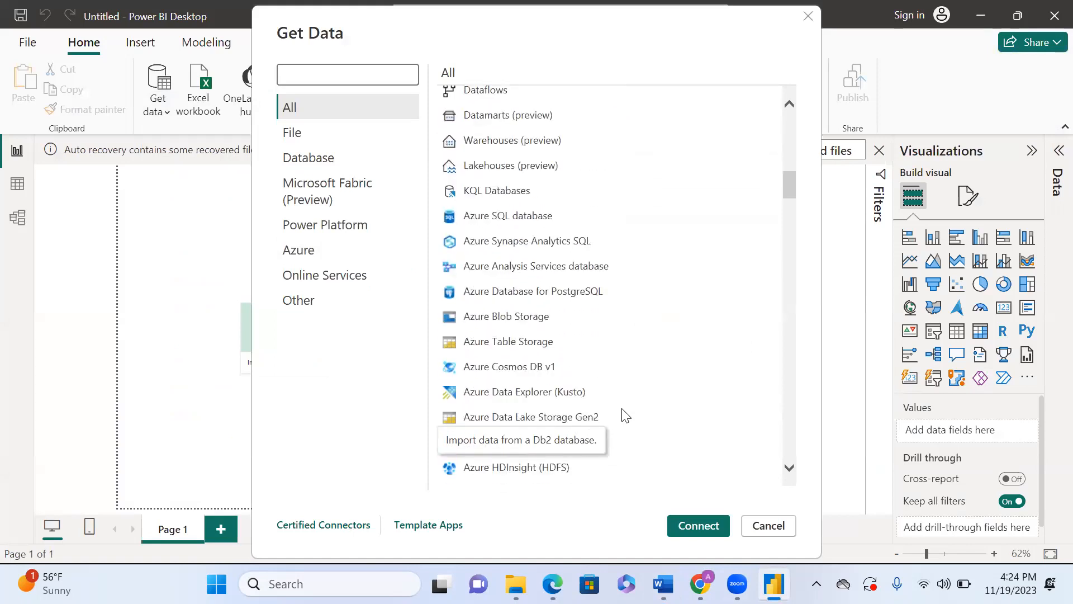
scroll(625, 414, down, 10)
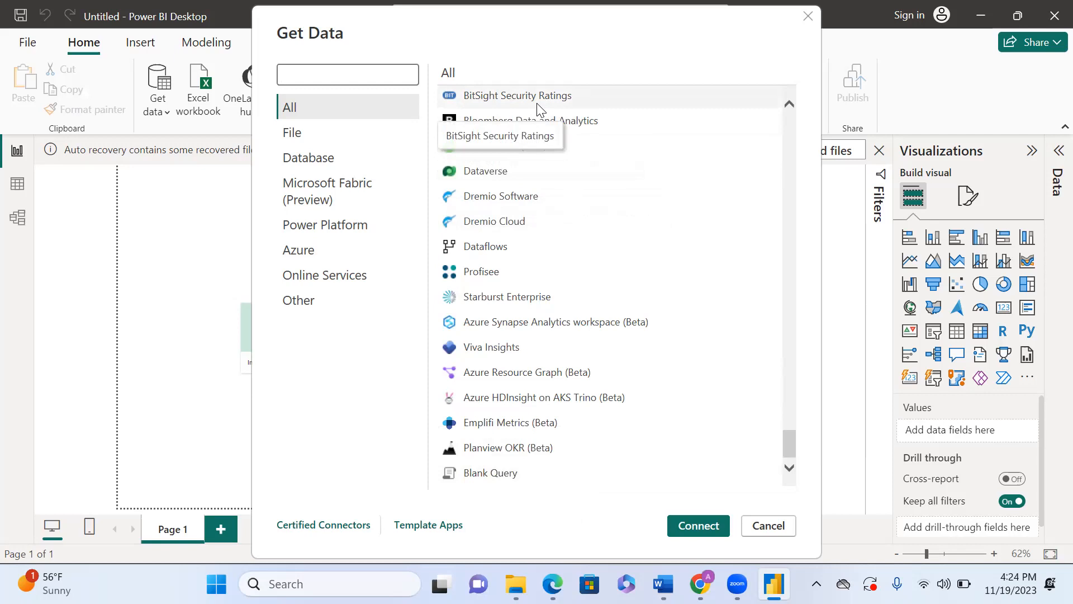
Step: Scroll up and down through the All connector list in the Get Data dialog to examine available sources
scroll(546, 161, up, 10)
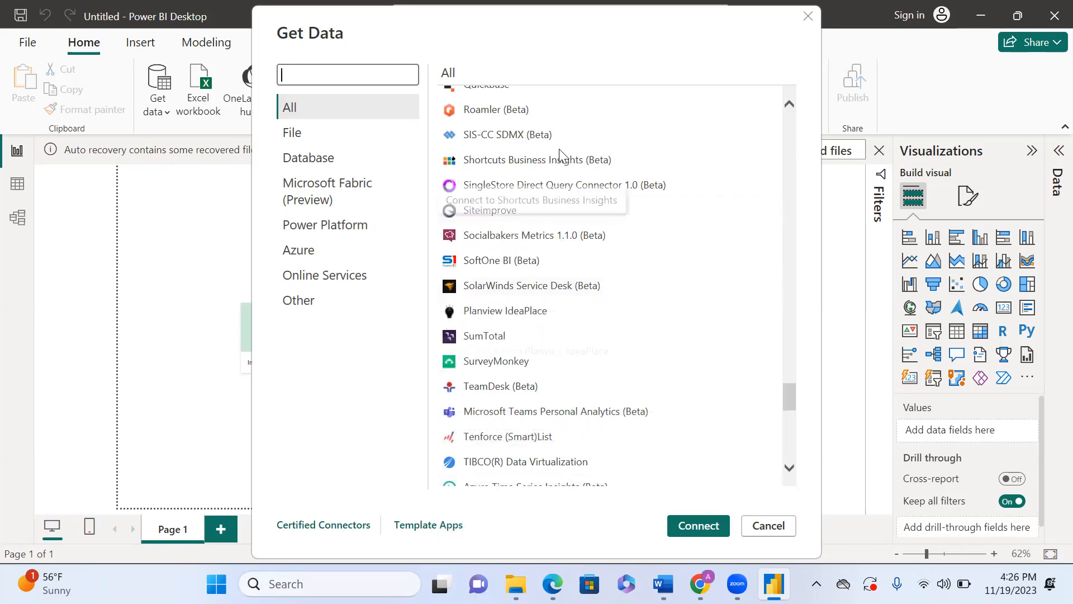
scroll(519, 172, up, 3)
scroll(518, 173, up, 6)
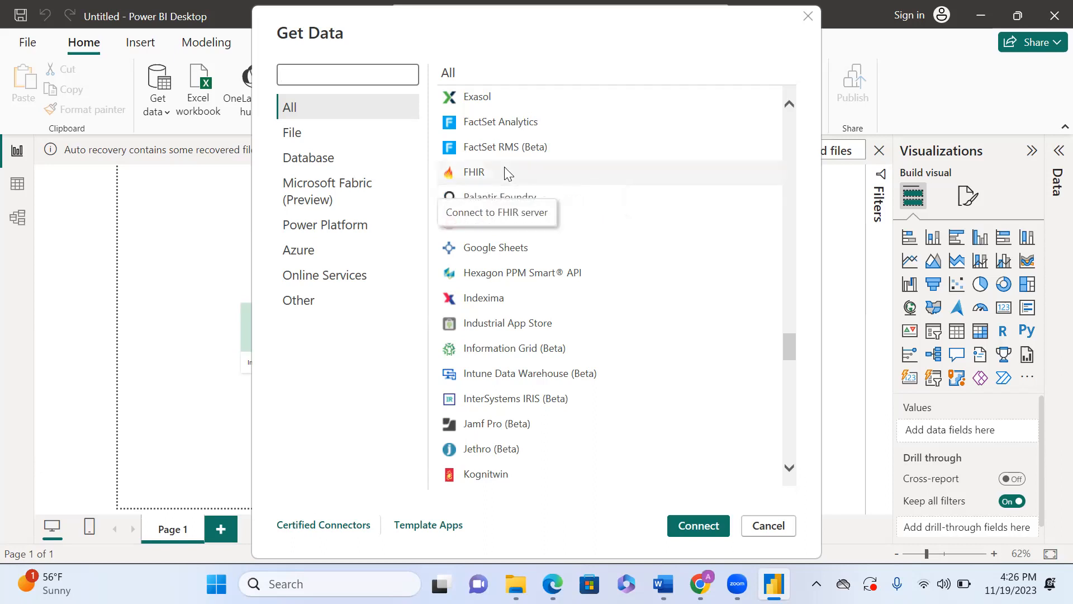
scroll(508, 173, up, 15)
scroll(506, 173, up, 8)
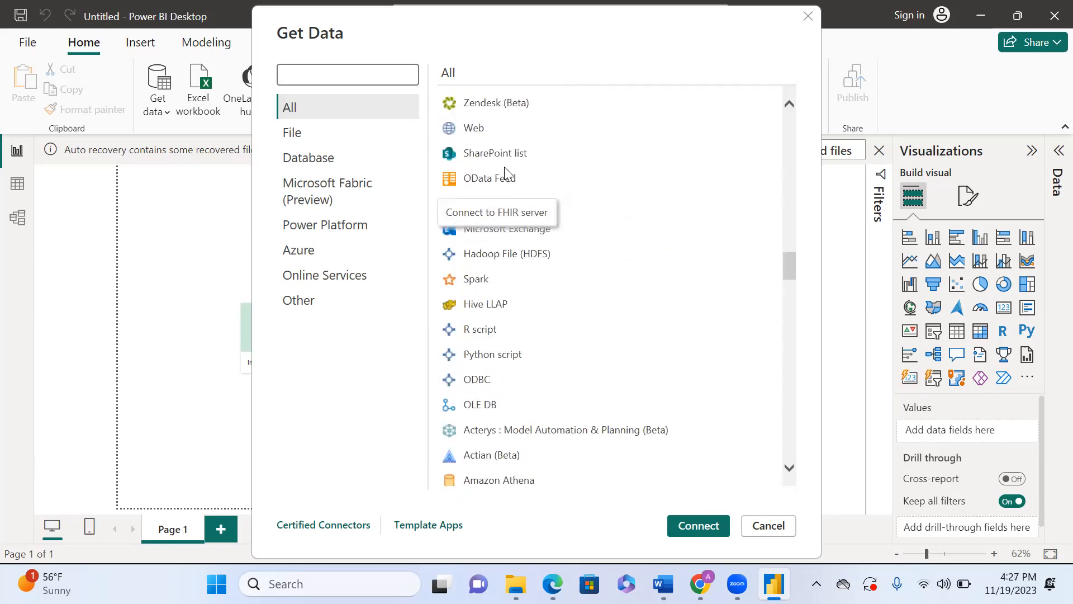
scroll(506, 174, down, 5)
scroll(505, 172, down, 5)
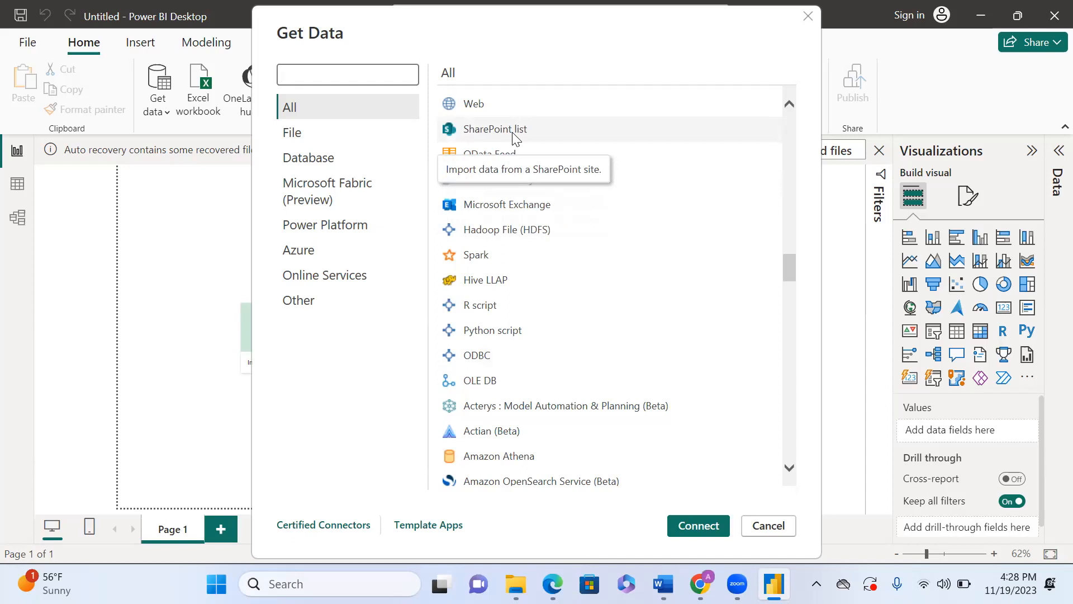
scroll(513, 137, up, 3)
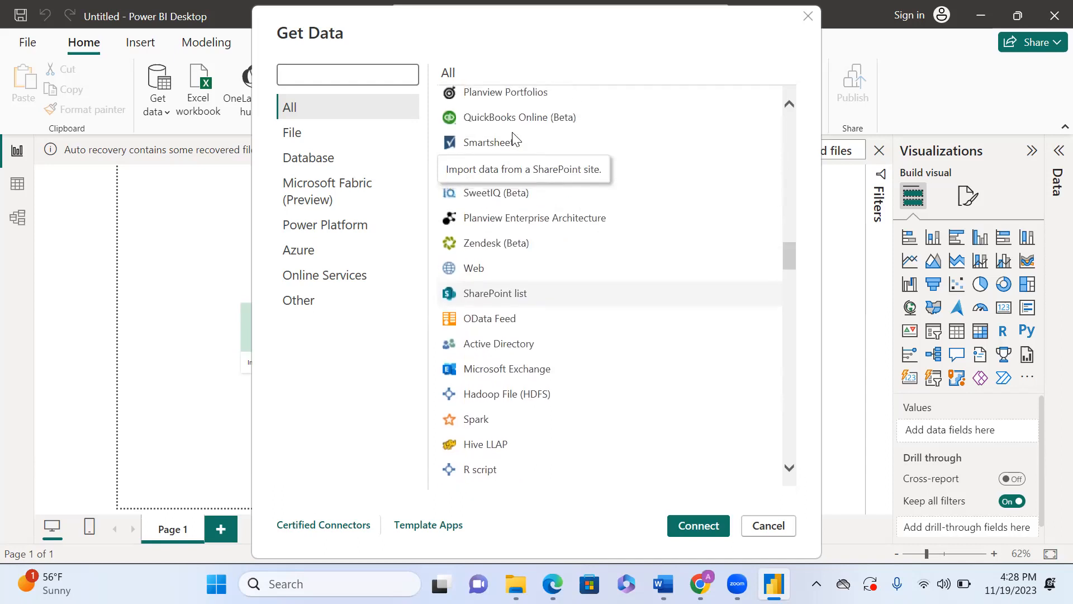
scroll(513, 132, up, 4)
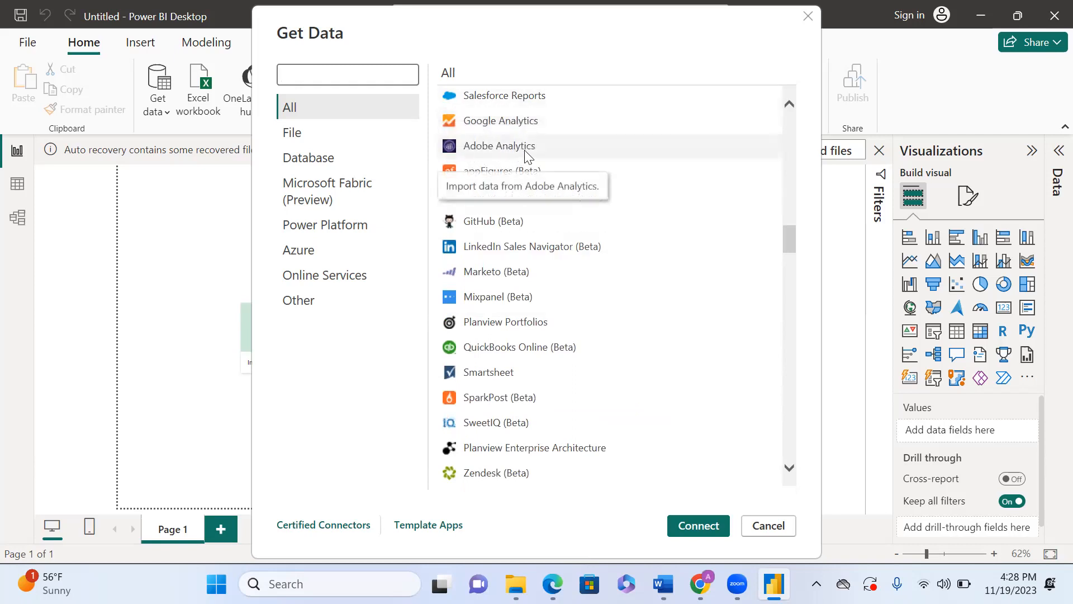
scroll(566, 193, up, 1)
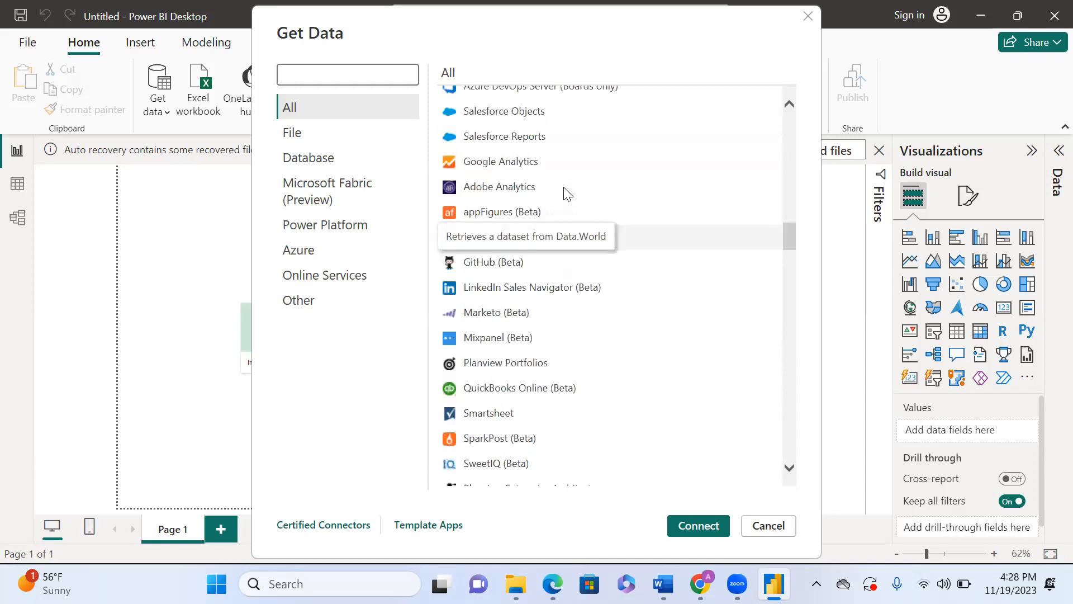
scroll(566, 193, up, 3)
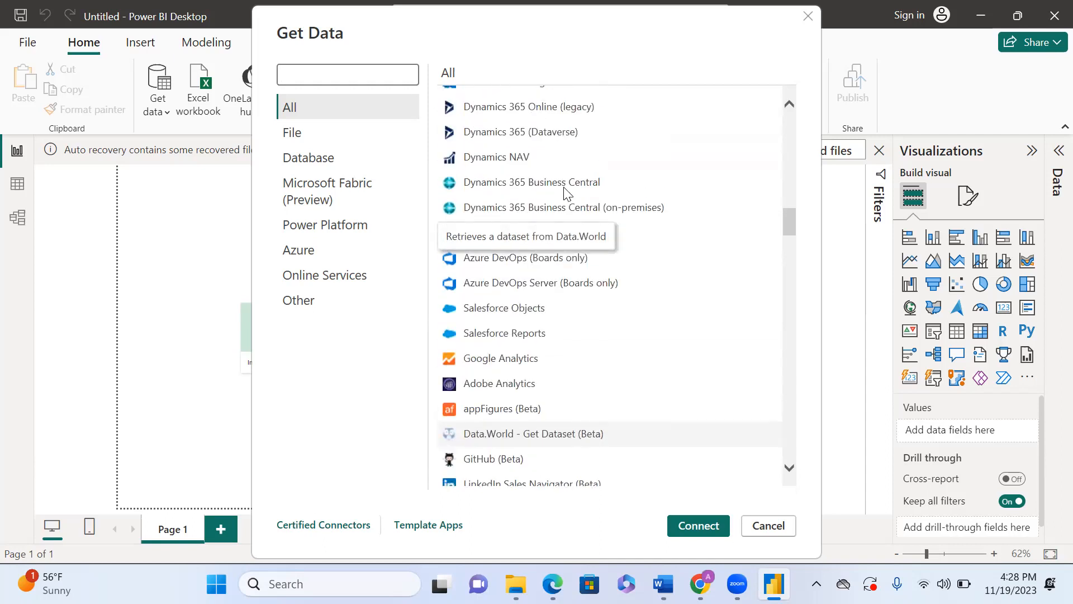
scroll(566, 193, up, 6)
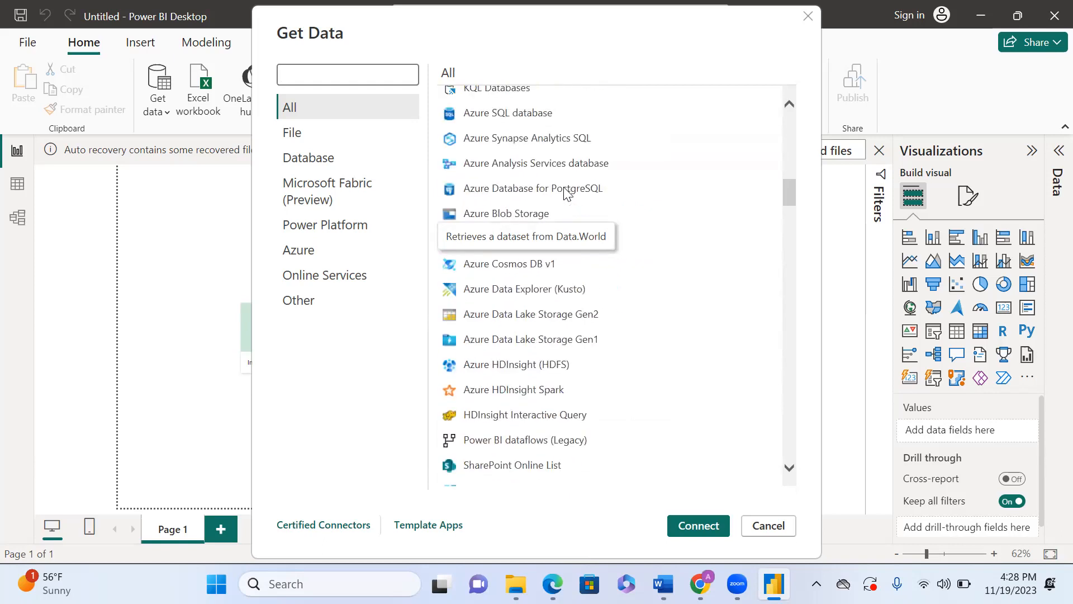
scroll(565, 193, up, 12)
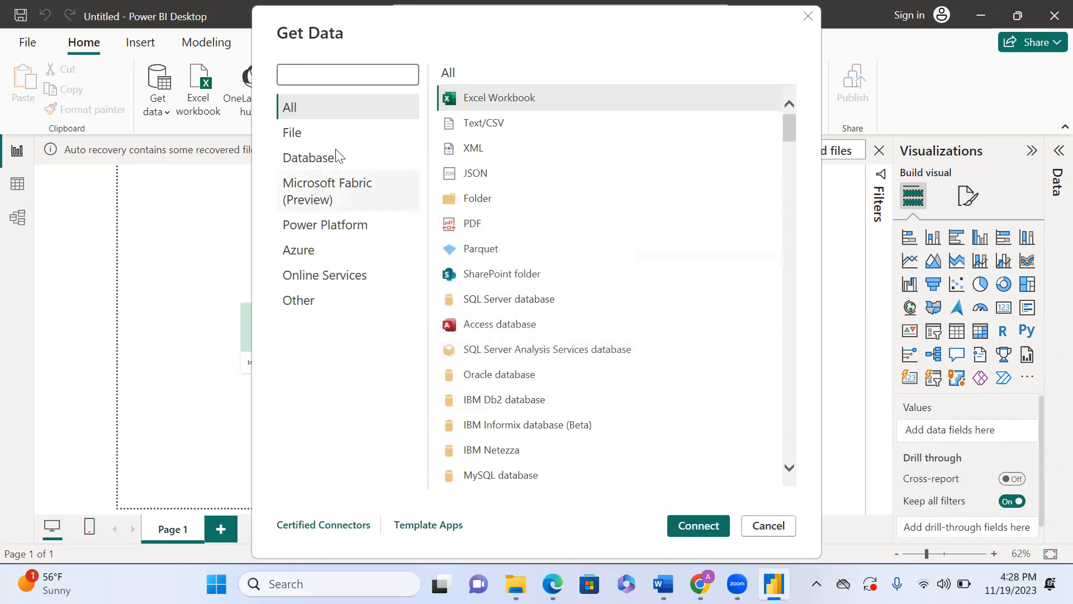
scroll(696, 304, down, 20)
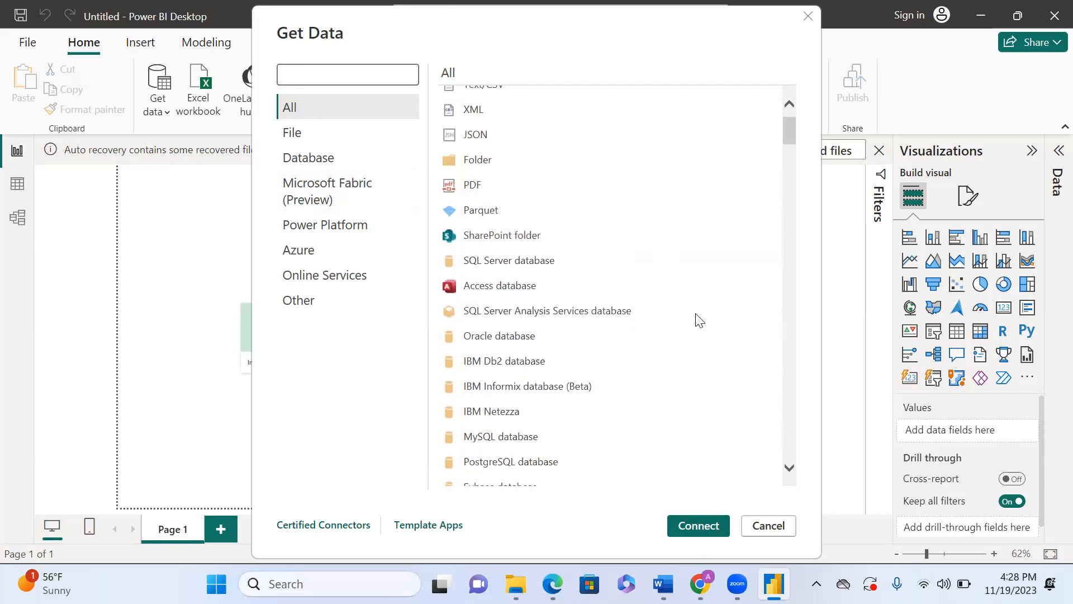
scroll(698, 319, down, 15)
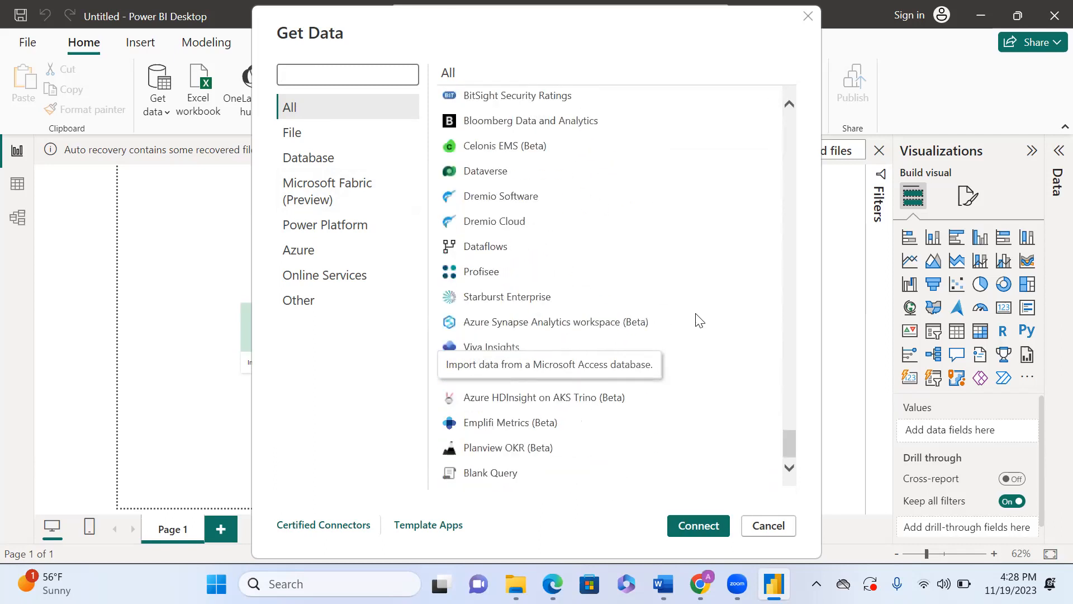
scroll(699, 320, up, 20)
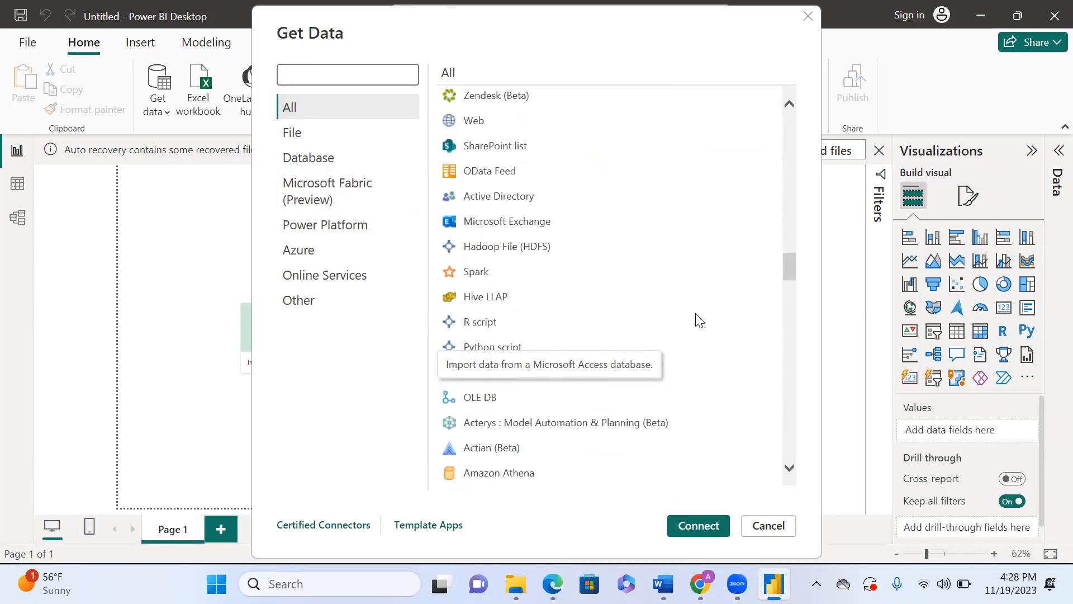
scroll(699, 320, up, 6)
scroll(699, 320, down, 6)
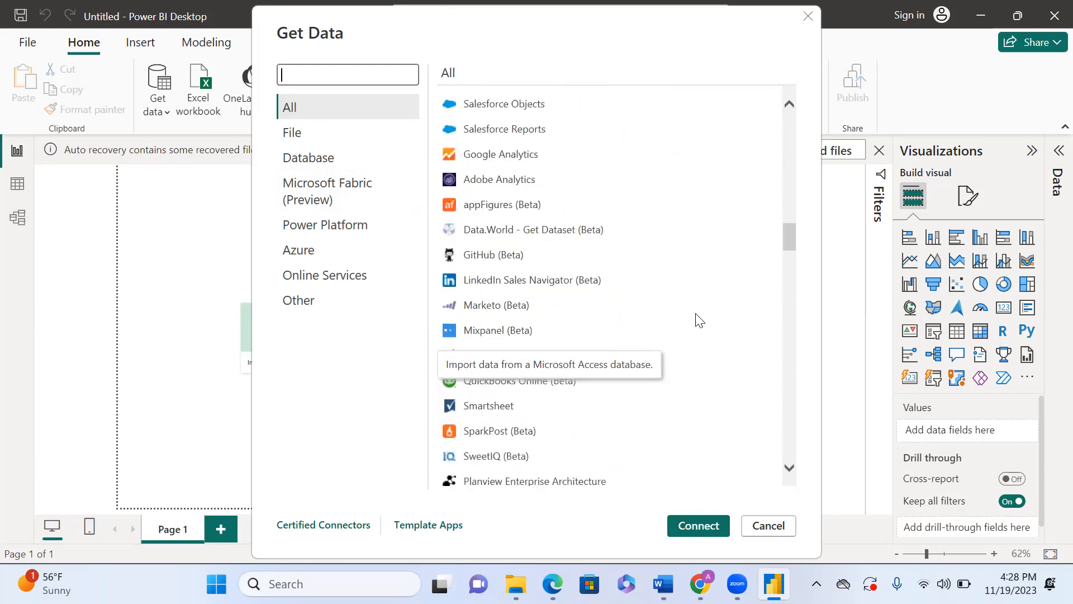
scroll(699, 319, down, 10)
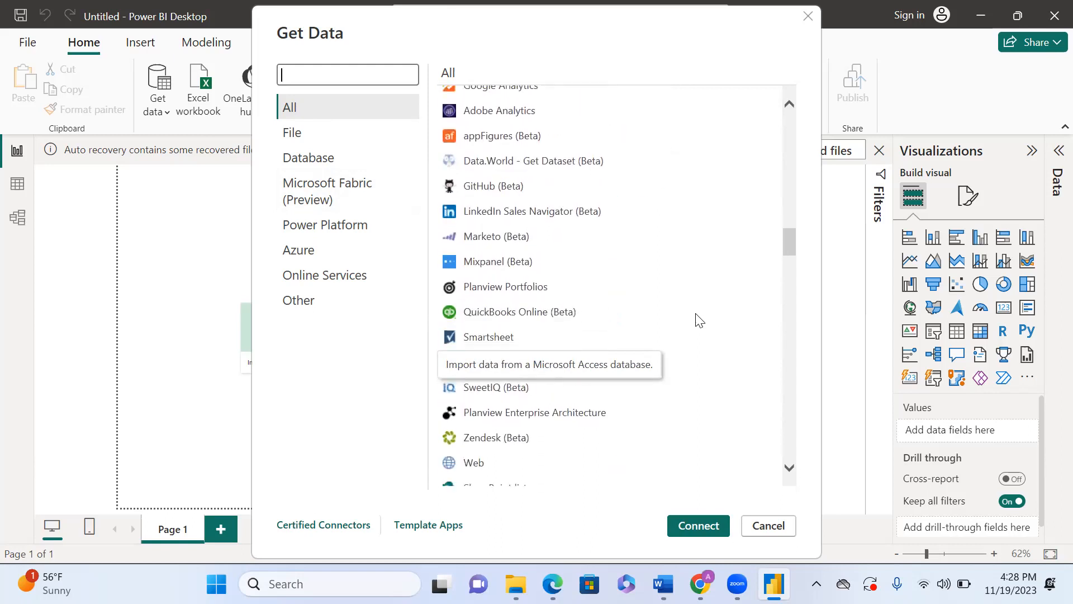
scroll(699, 320, down, 10)
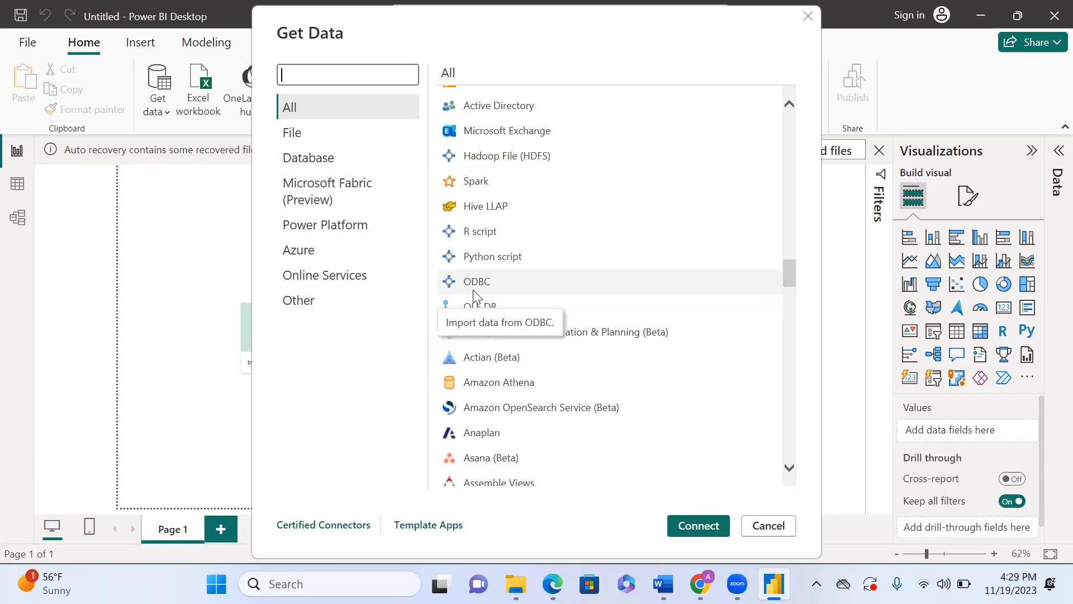
Step: Browse the File and then the Database connector categories in the Get Data dialog
click(291, 142)
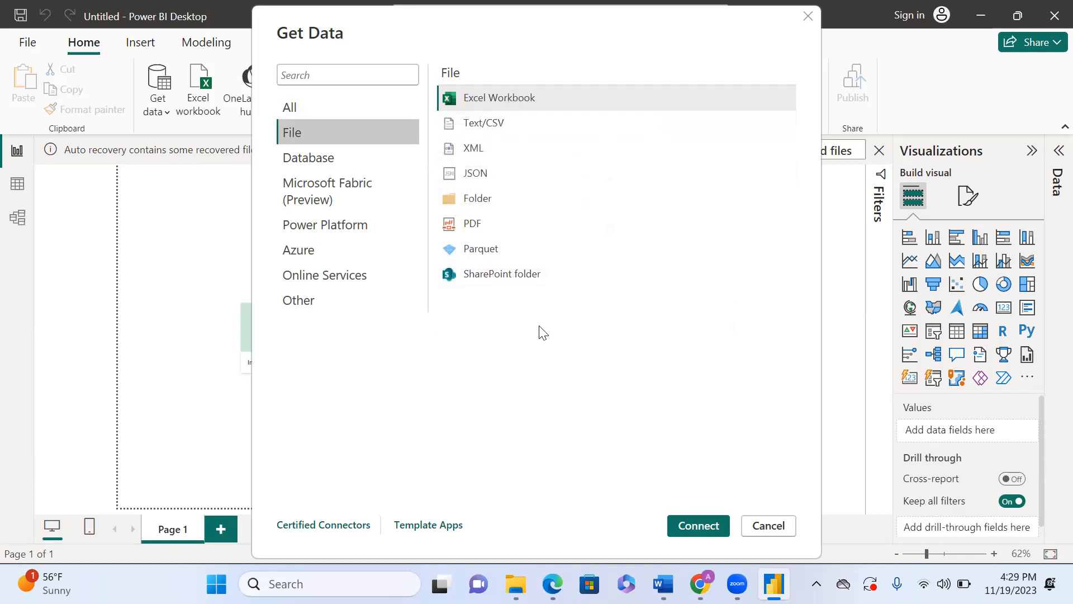
click(329, 165)
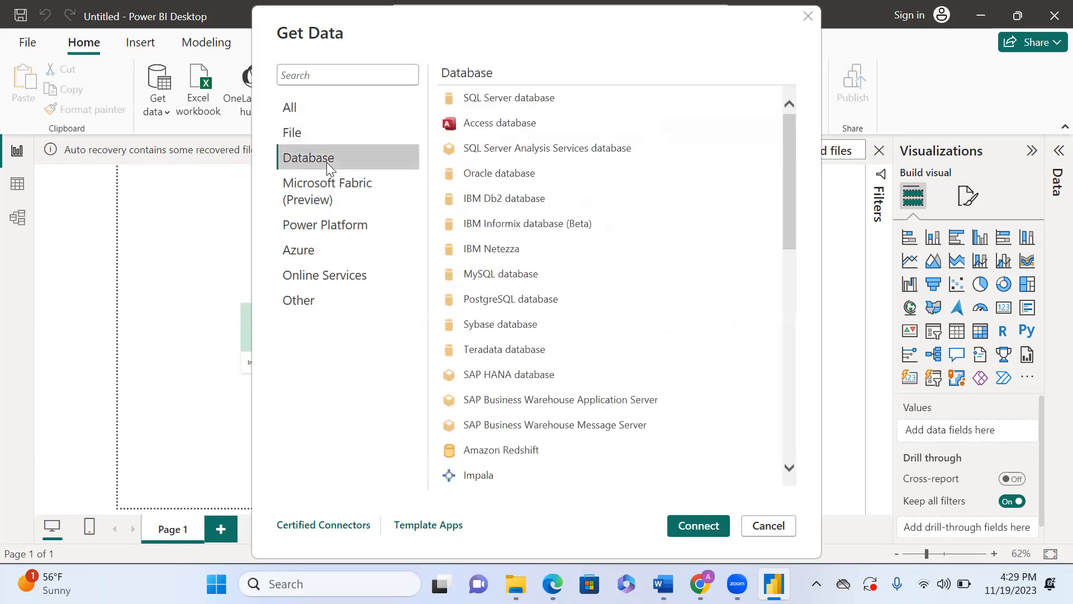
Step: Scroll through the Database connectors, then browse the Microsoft Fabric, Power Platform and Azure connector categories
scroll(633, 300, down, 1)
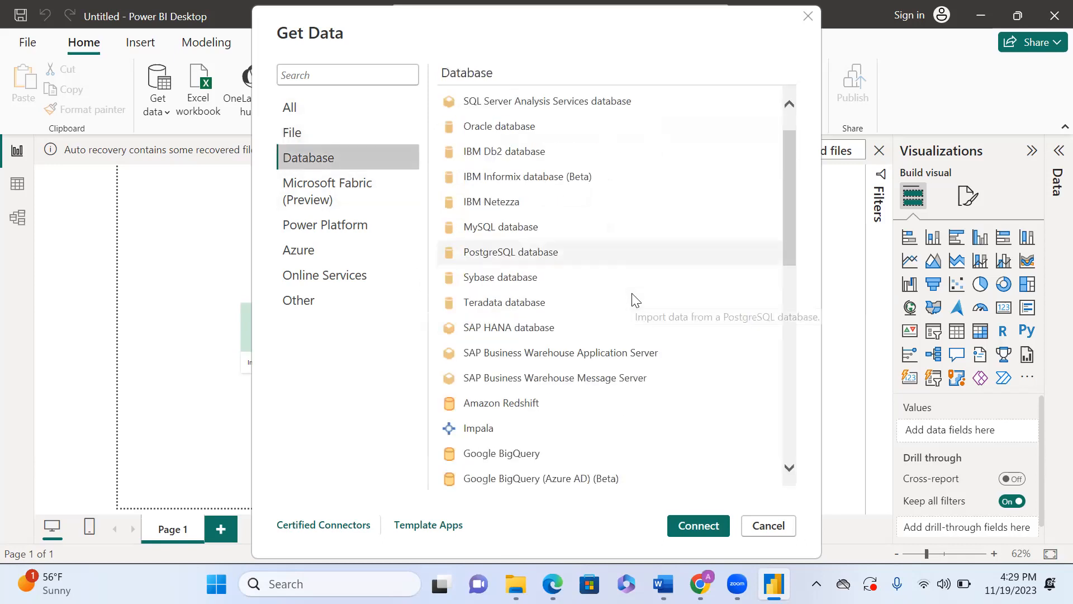
scroll(633, 300, down, 7)
scroll(632, 300, up, 8)
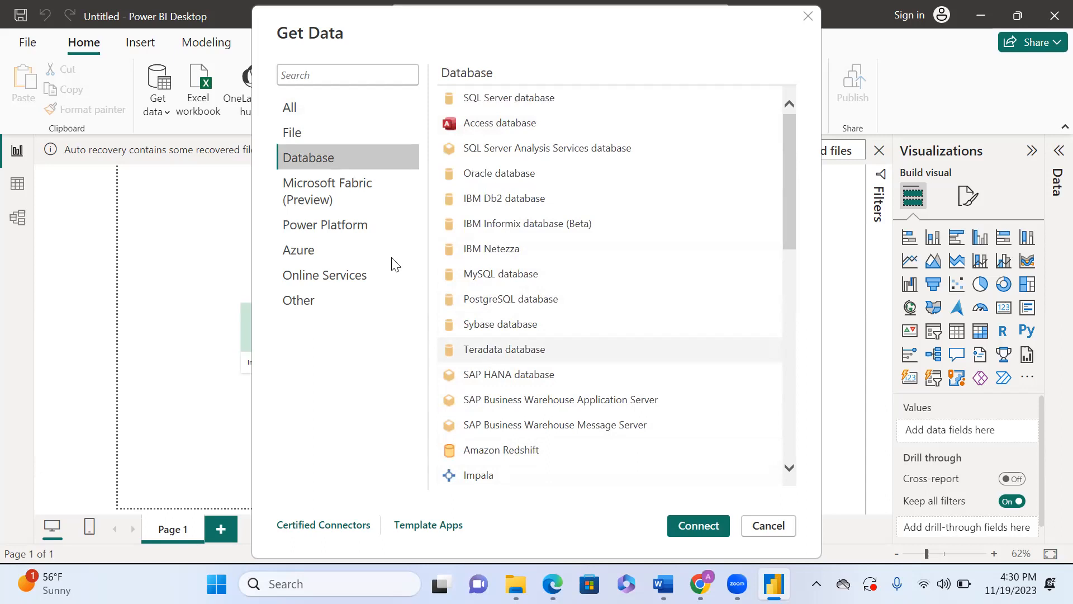
click(359, 196)
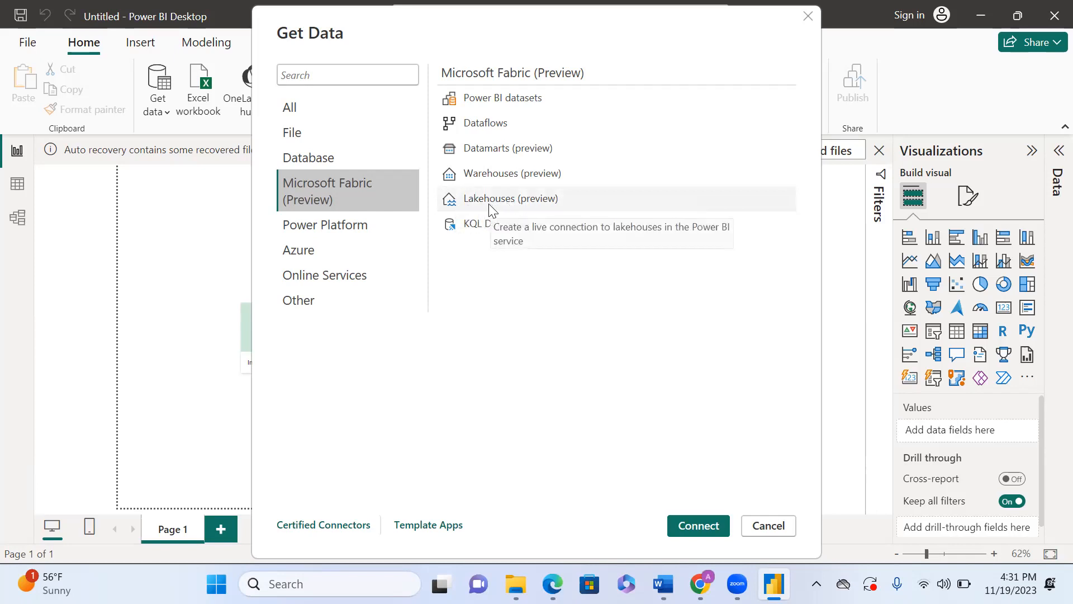
click(330, 232)
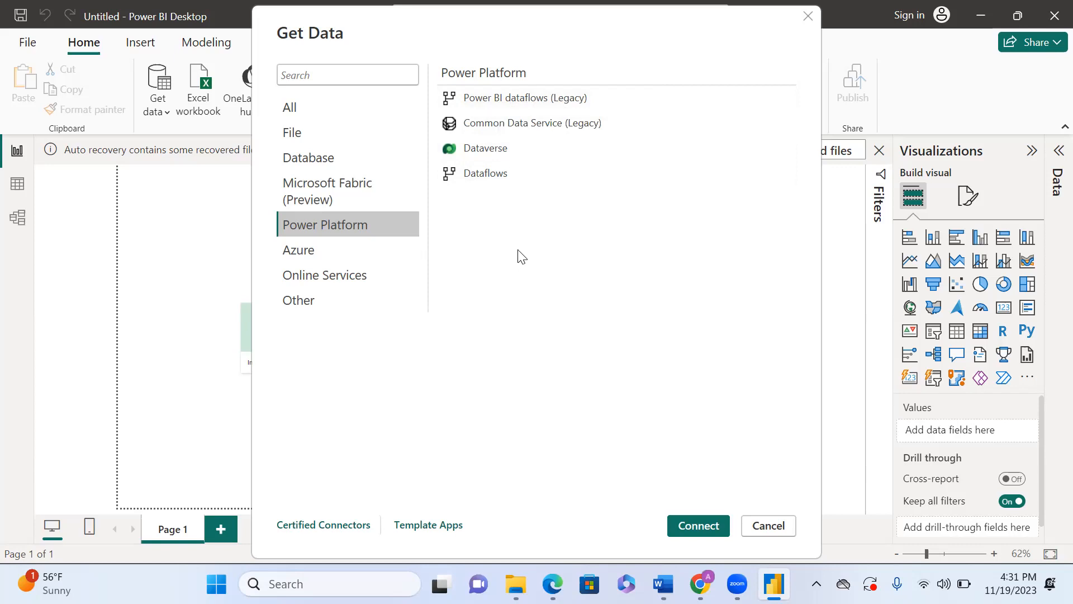
click(320, 257)
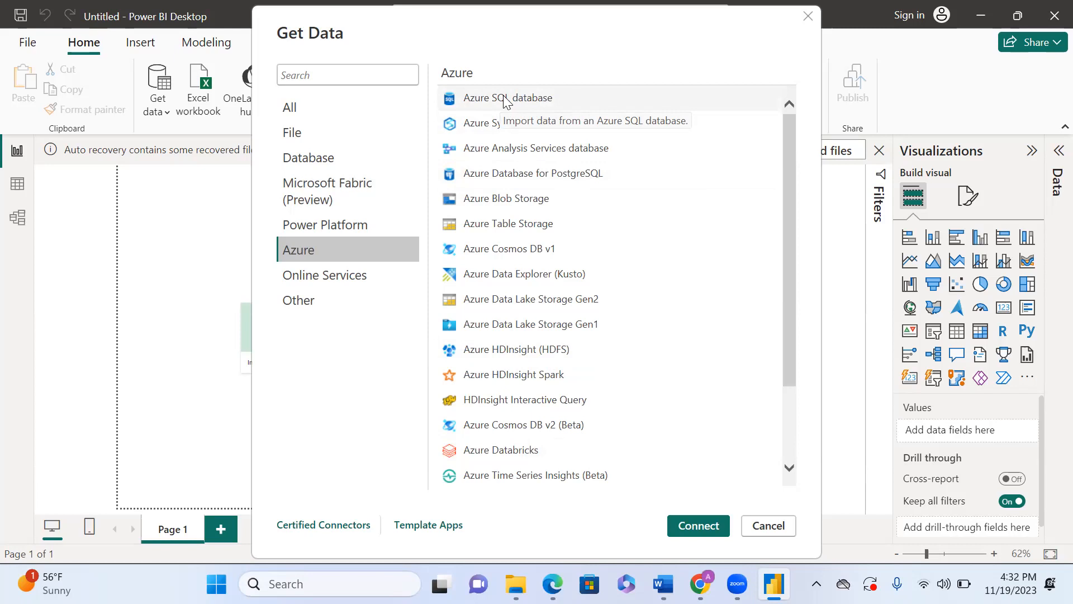
Step: Browse the Online Services and Other connector categories, then close the Get Data dialog
click(321, 284)
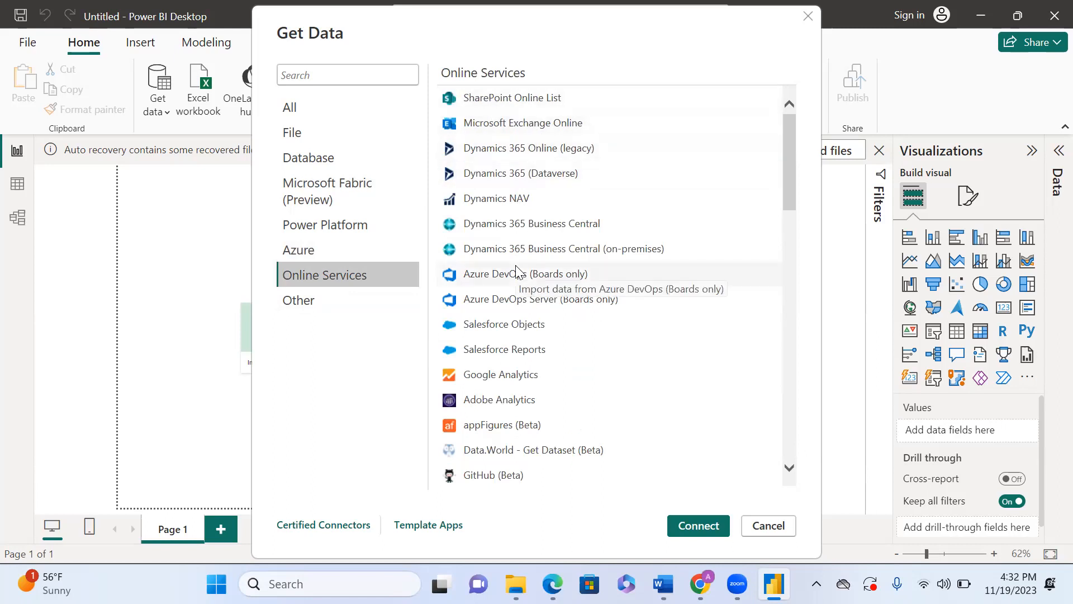
click(317, 298)
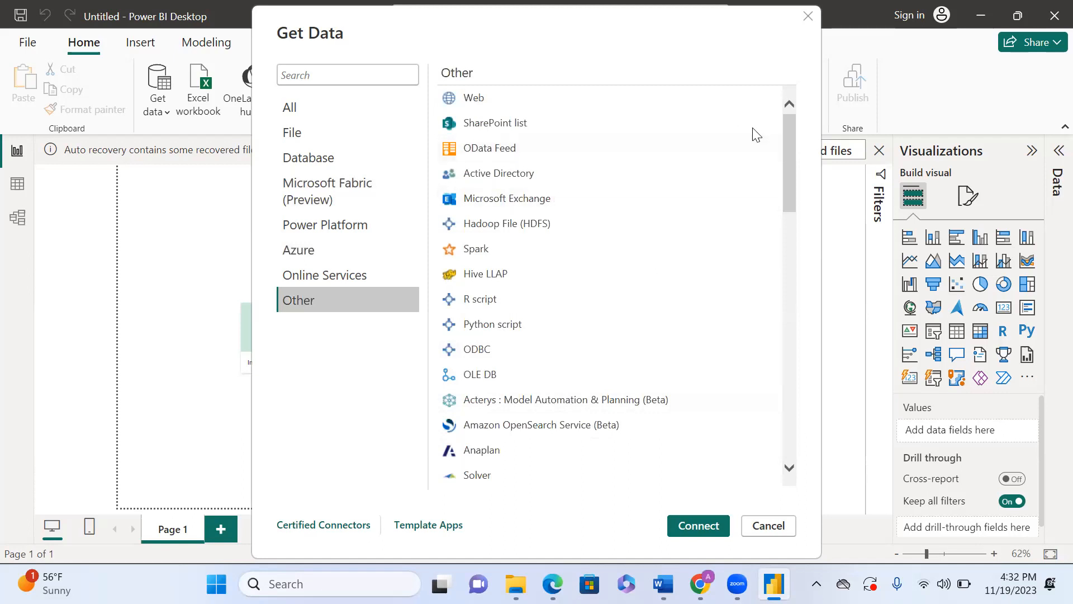
key(Escape)
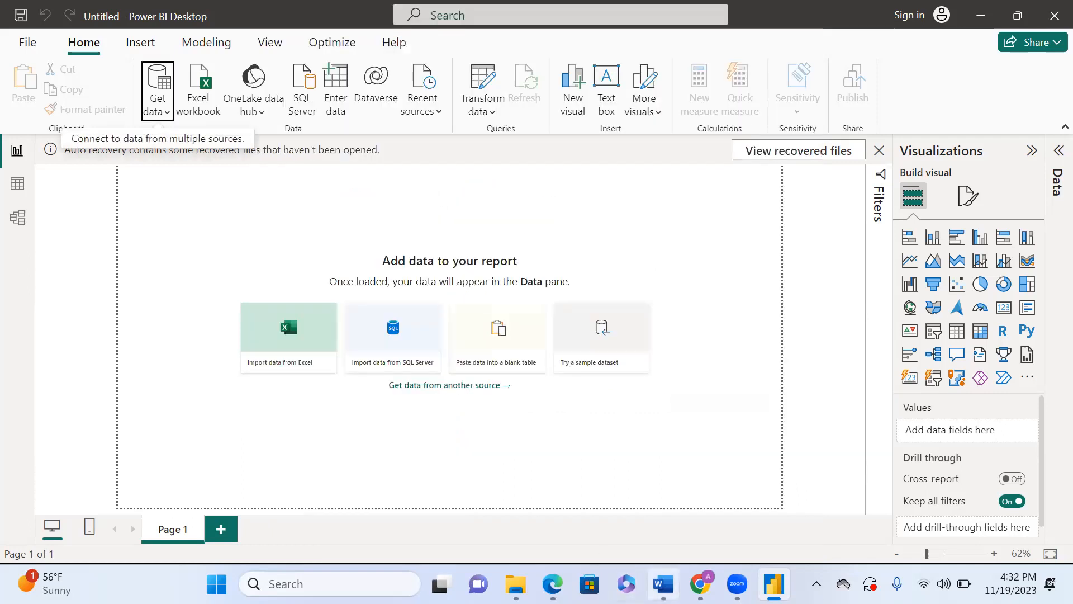
Step: Switch to the Word document to view the Process Flow of Power BI diagram, then return to Power BI Desktop
key(alt+Tab)
scroll(658, 464, up, 5)
scroll(658, 464, down, 3)
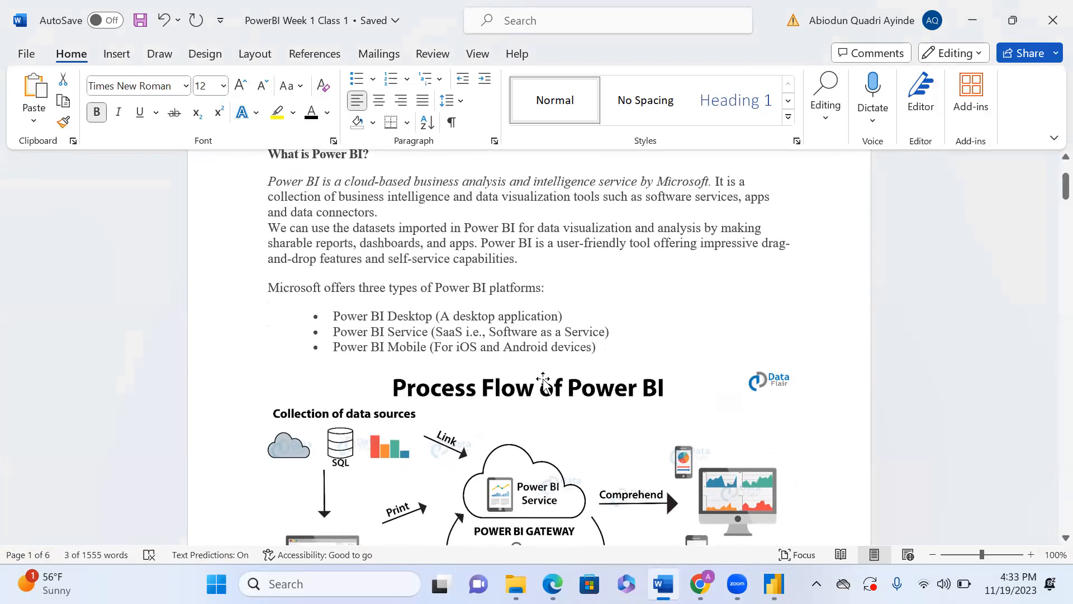
mouse_move(775, 584)
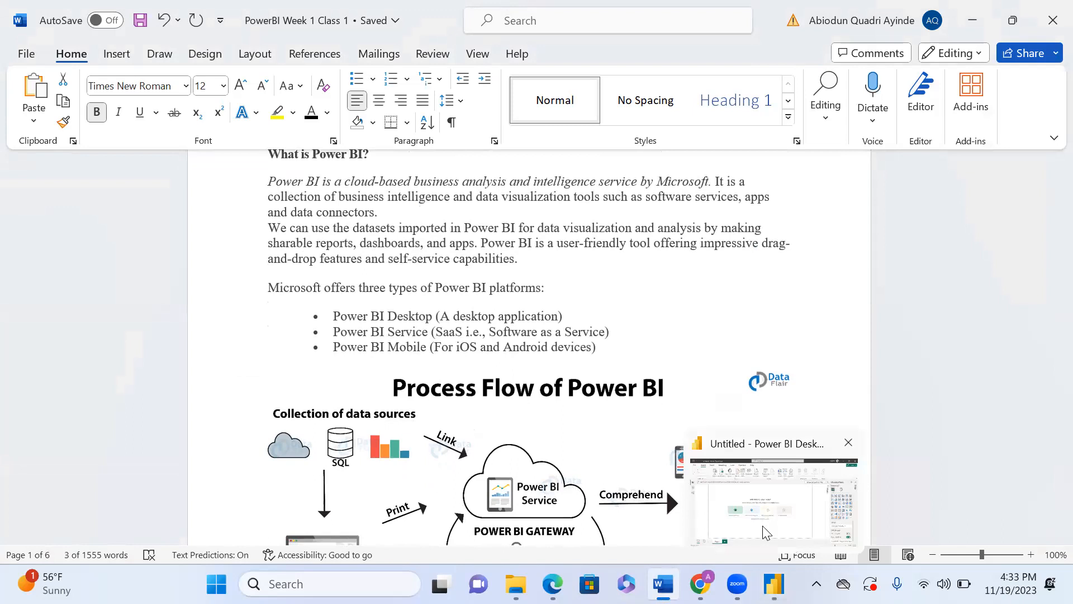
click(762, 530)
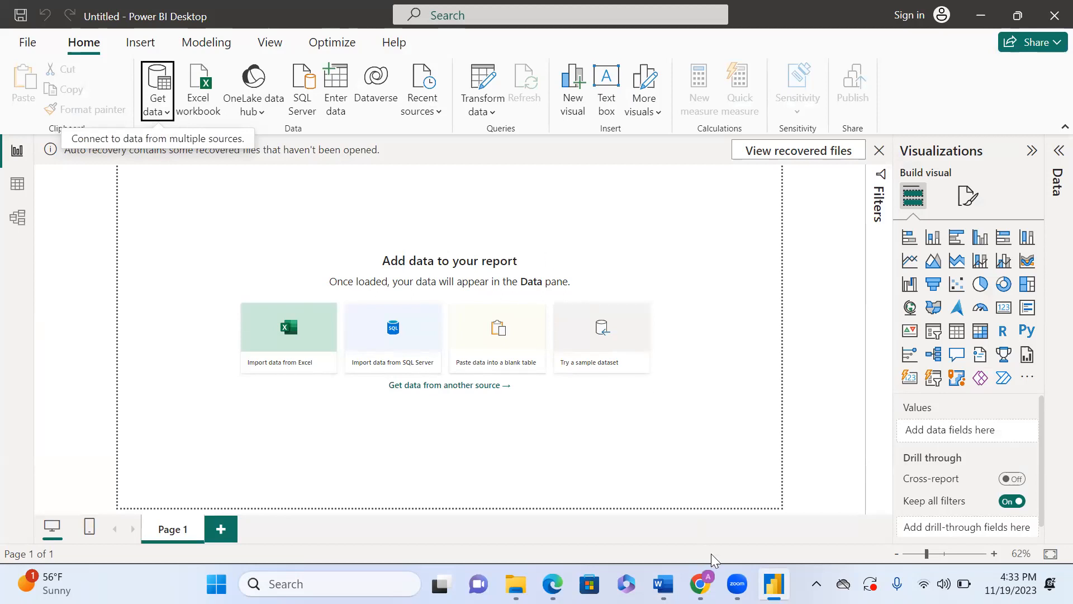
Step: Switch back to the Word document and scroll down to show the full Process Flow of Power BI diagram
mouse_move(663, 584)
click(663, 504)
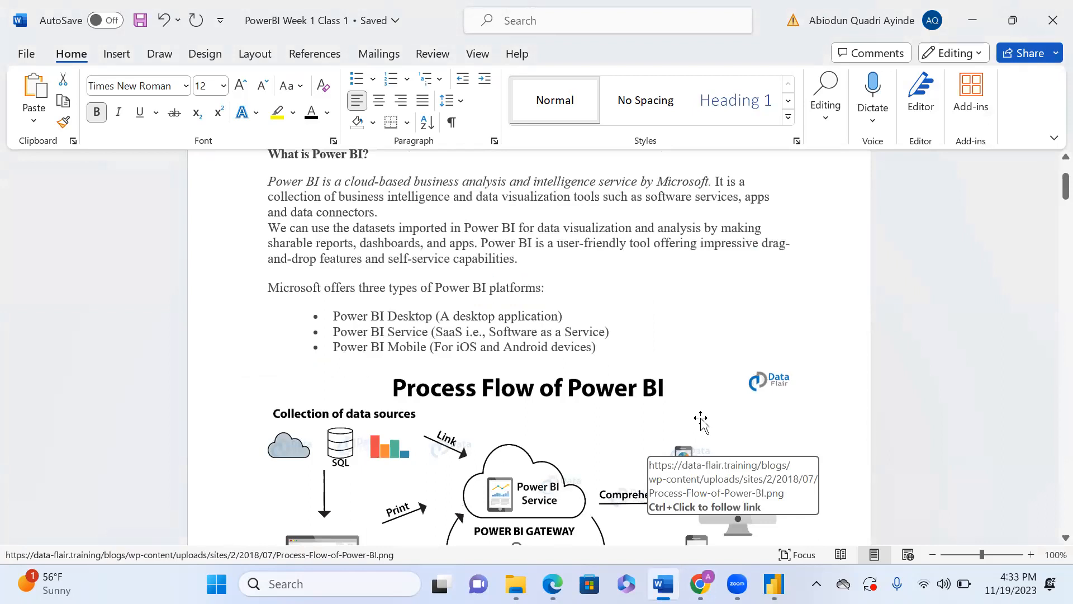
scroll(701, 419, down, 3)
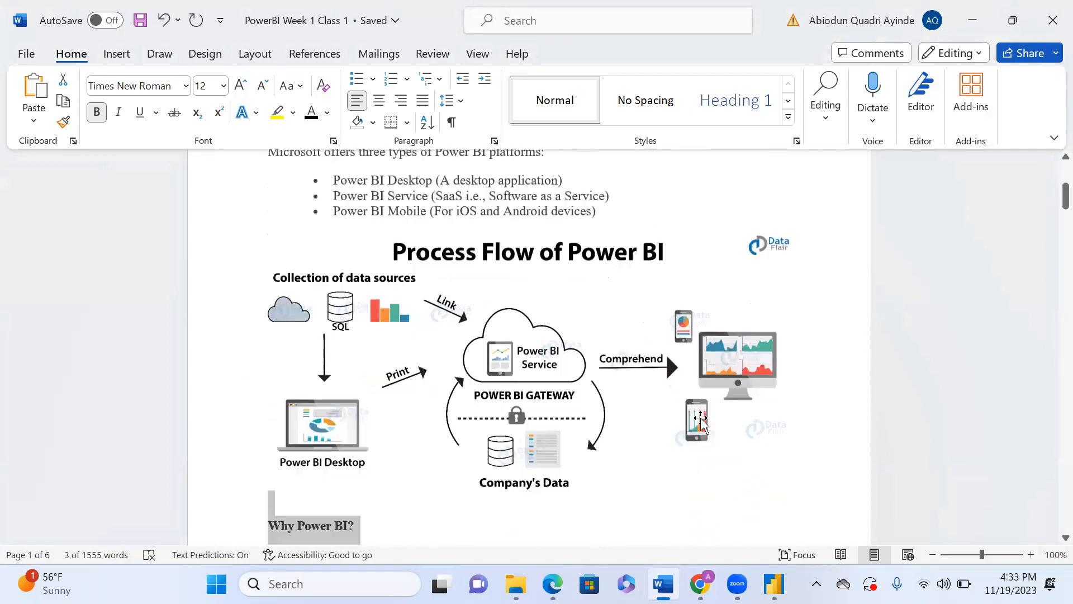
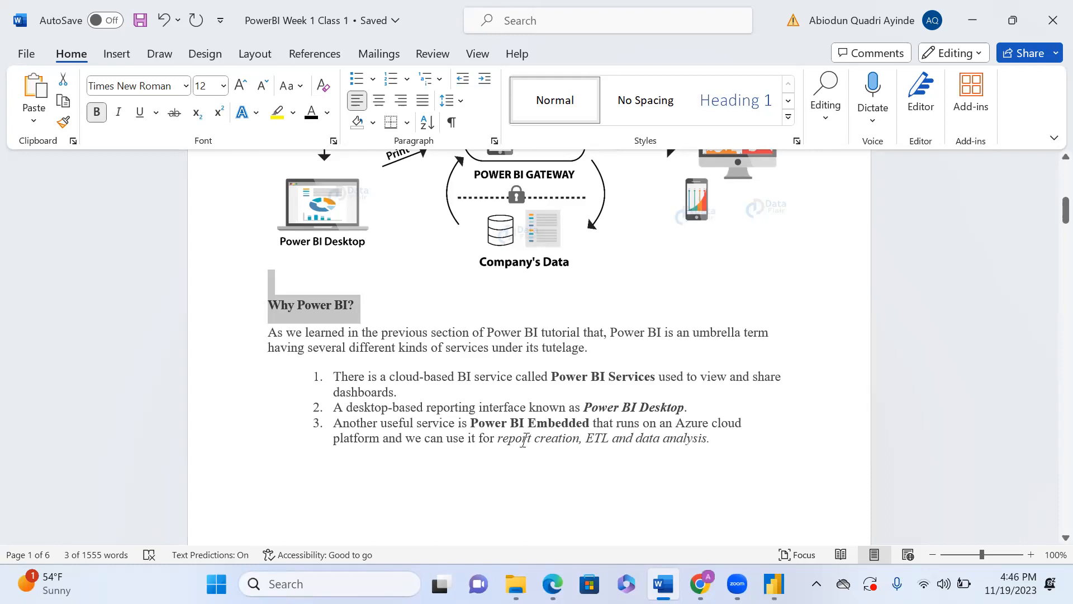
Step: Scroll the Word document past the Why Power BI? section to the reasons Power BI is important
scroll(526, 440, down, 1)
scroll(526, 441, down, 1)
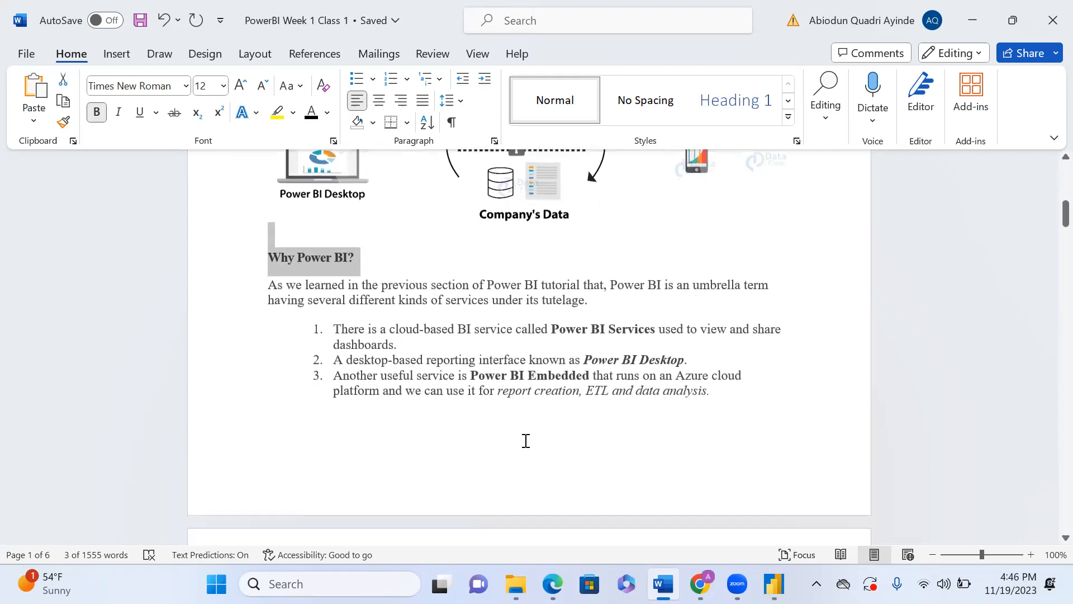
scroll(526, 440, down, 5)
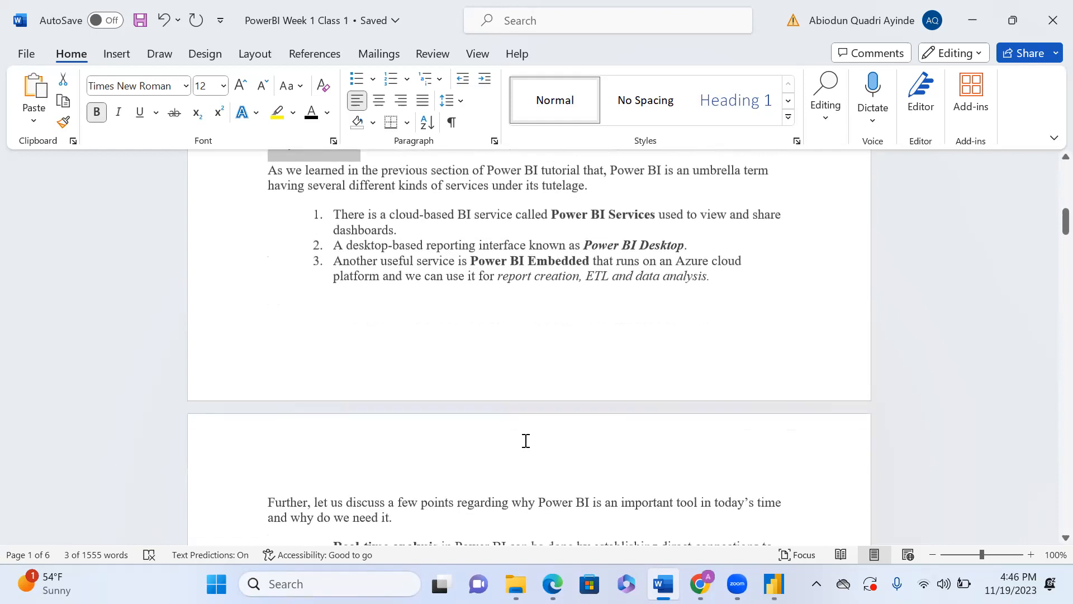
scroll(527, 441, down, 3)
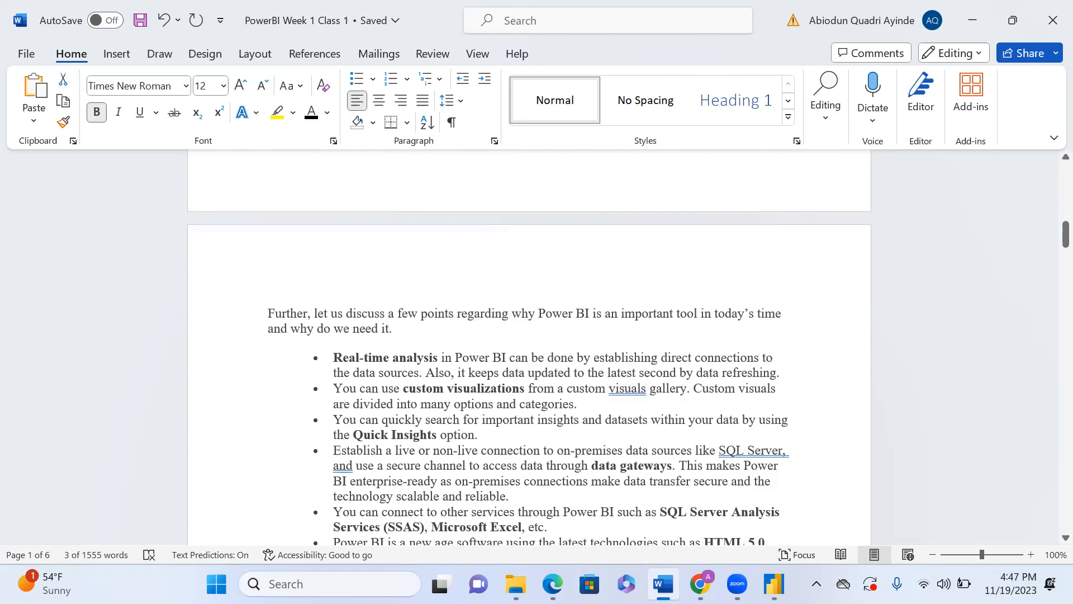
Step: Switch to Power BI Desktop and back to the Word document, scrolling to the list of reasons for using Power BI
click(774, 584)
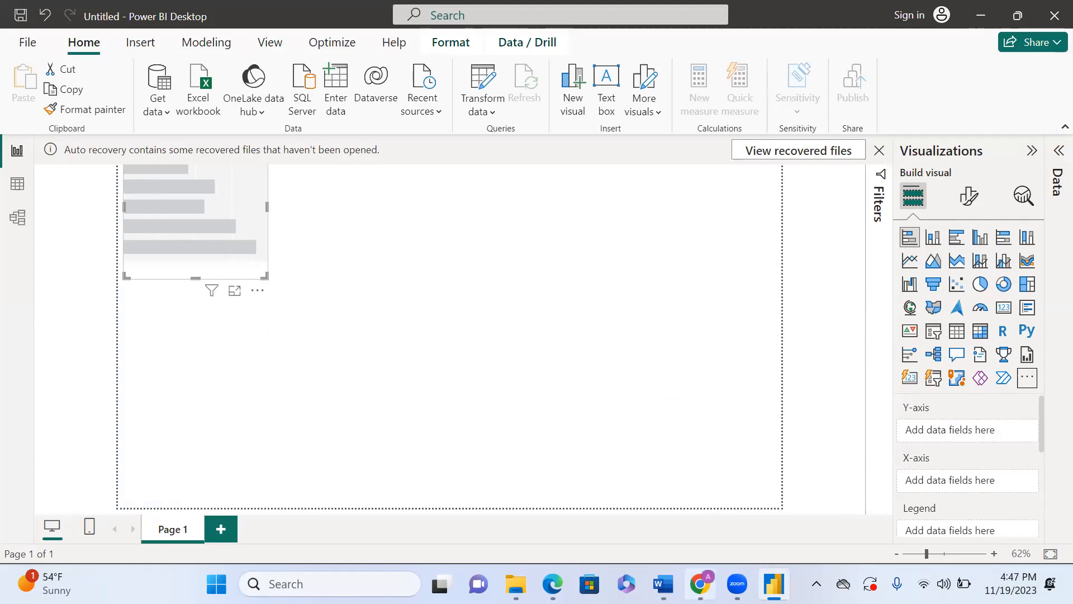
mouse_move(664, 584)
click(686, 456)
scroll(686, 456, down, 3)
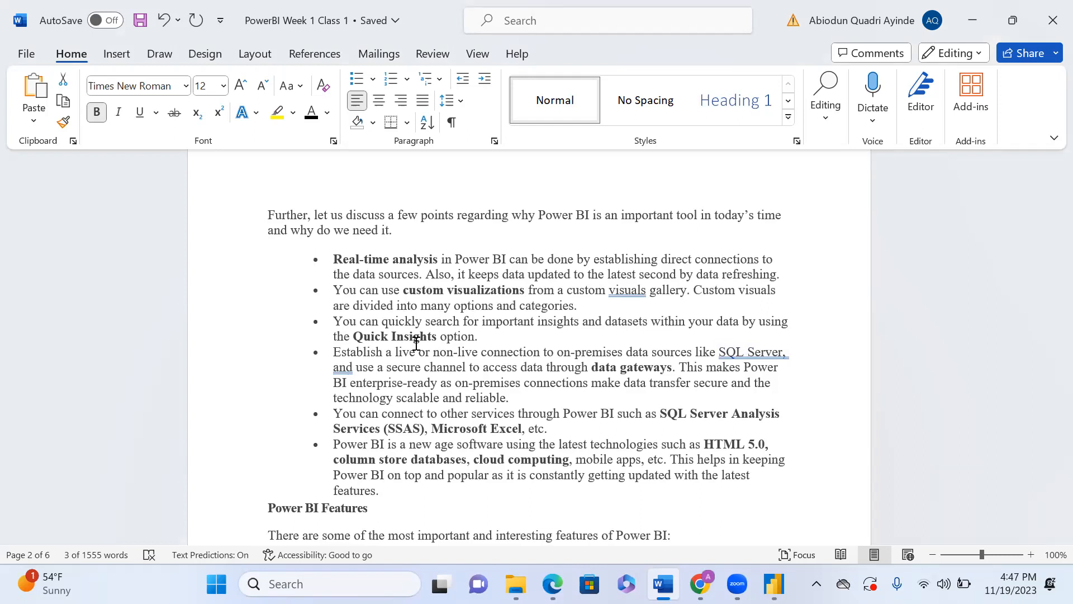
Step: Switch to Power BI Desktop, show the Insert ribbon, and return to the Word document
click(774, 584)
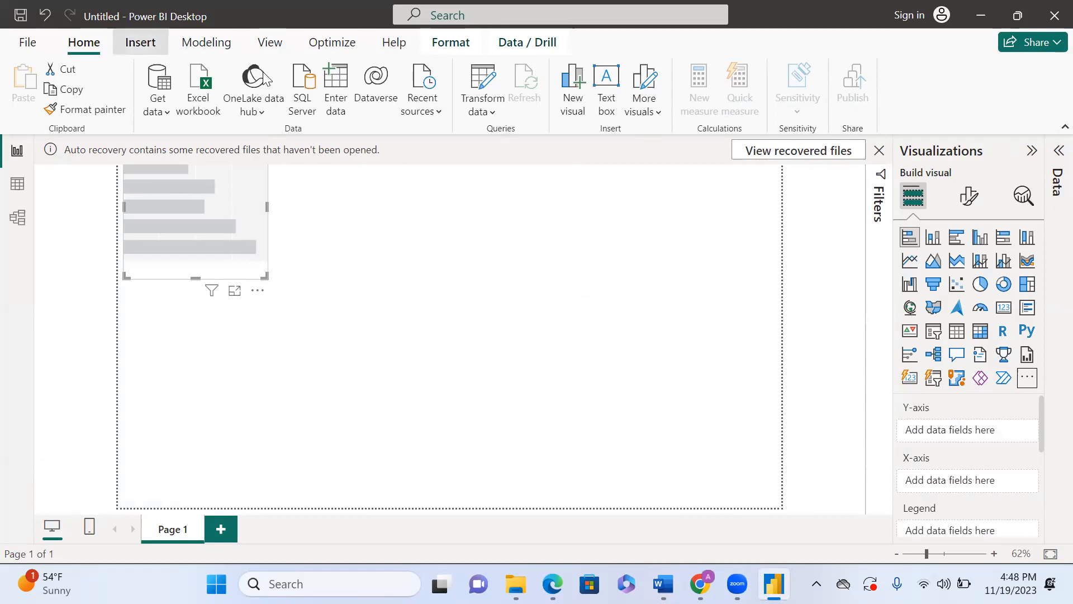
click(140, 43)
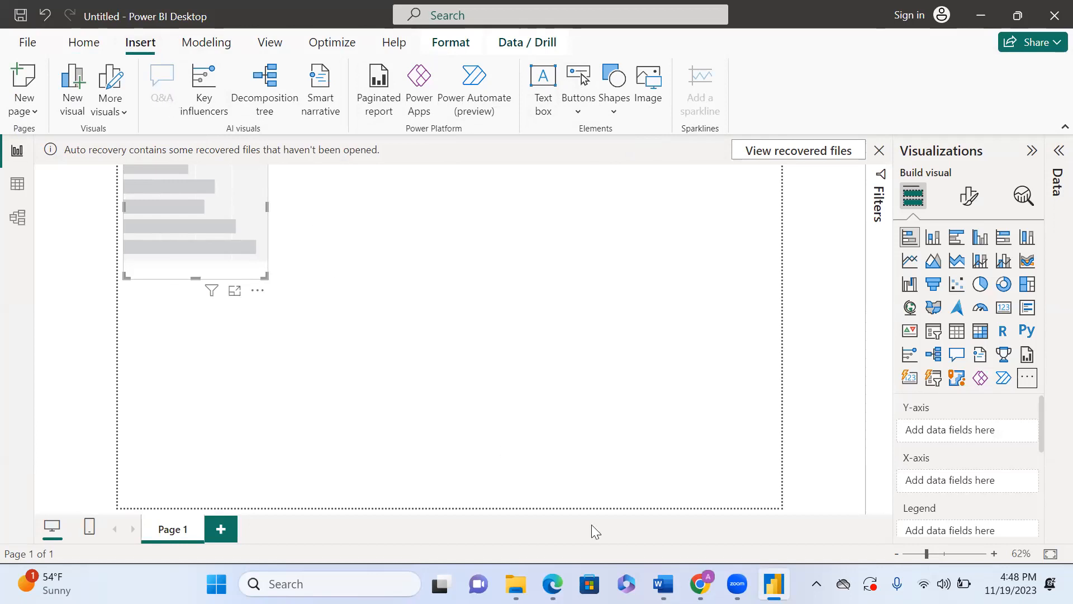
click(663, 584)
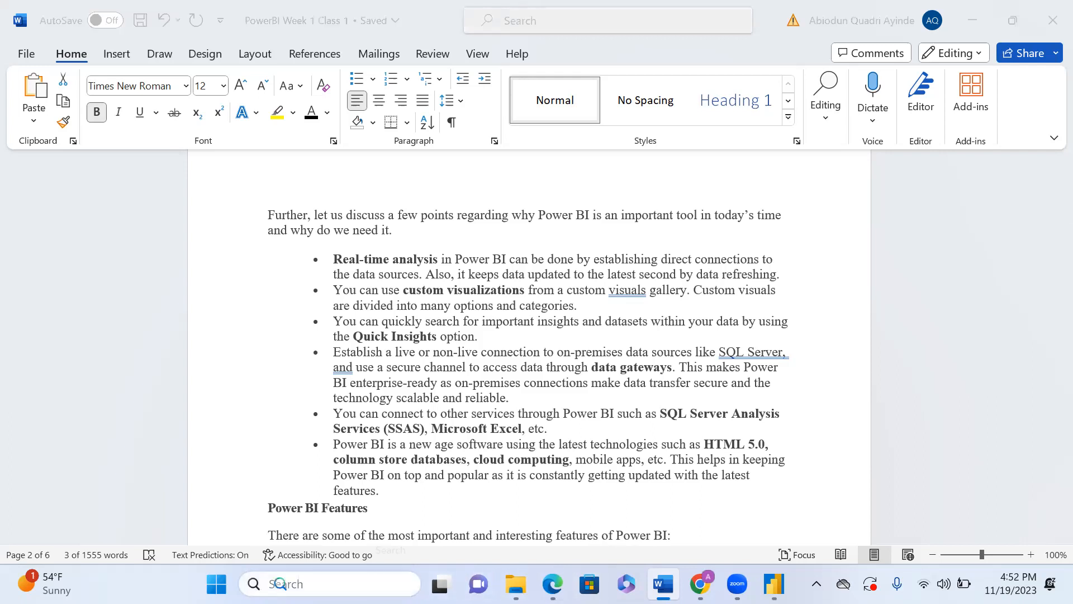
Step: Search Windows for notepad and launch the Notepad app
click(329, 584)
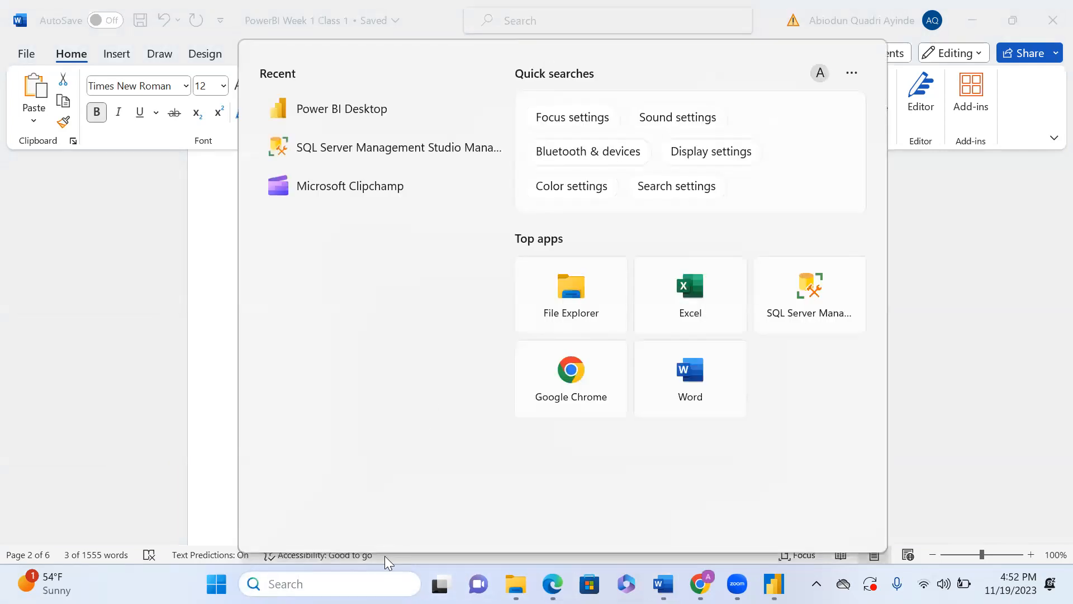
text(no)
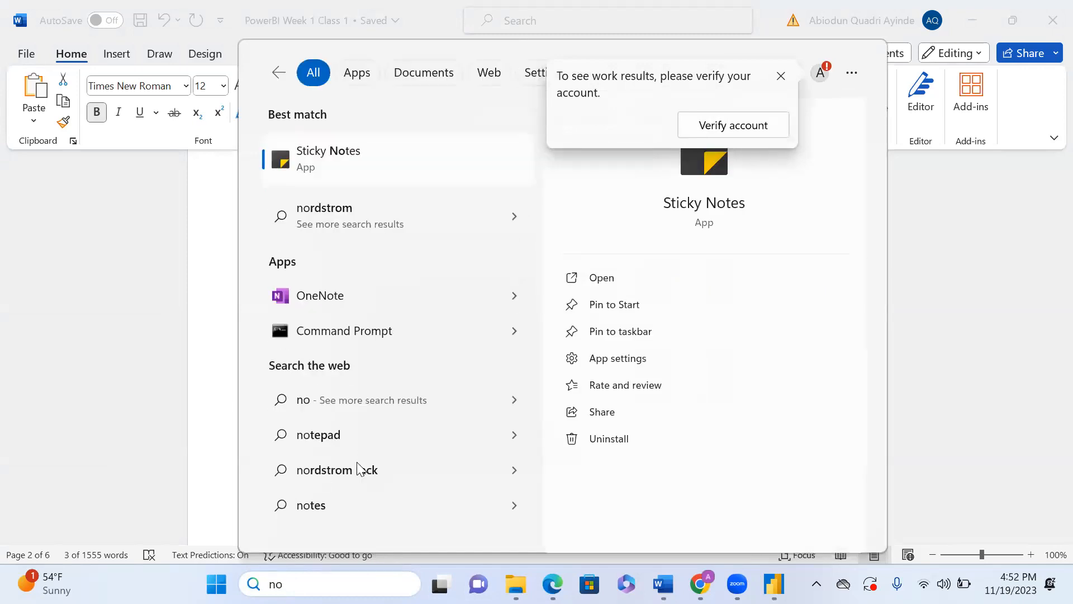
click(334, 445)
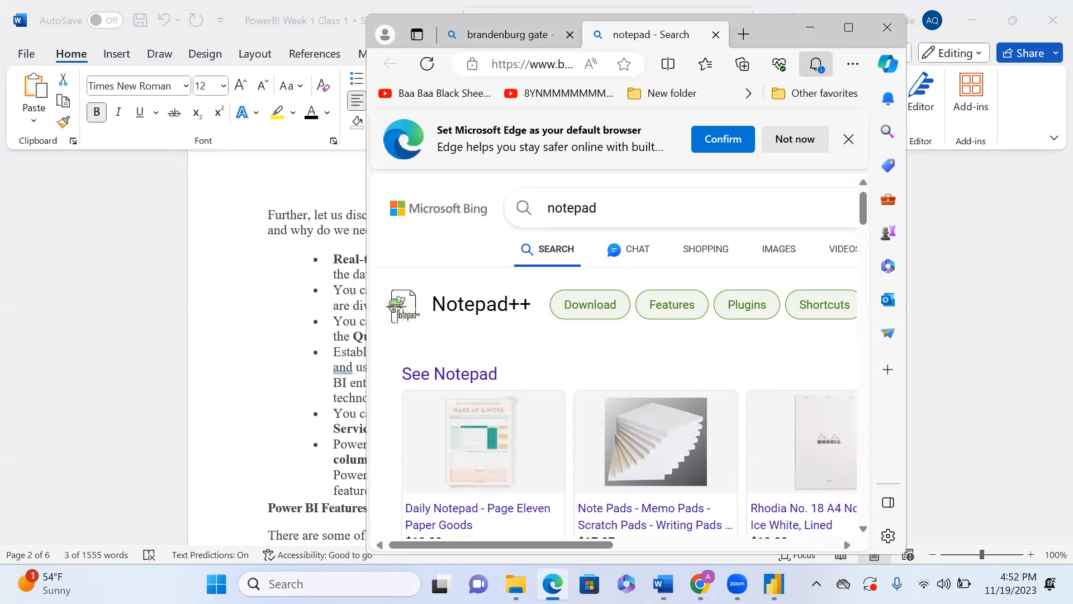
click(346, 582)
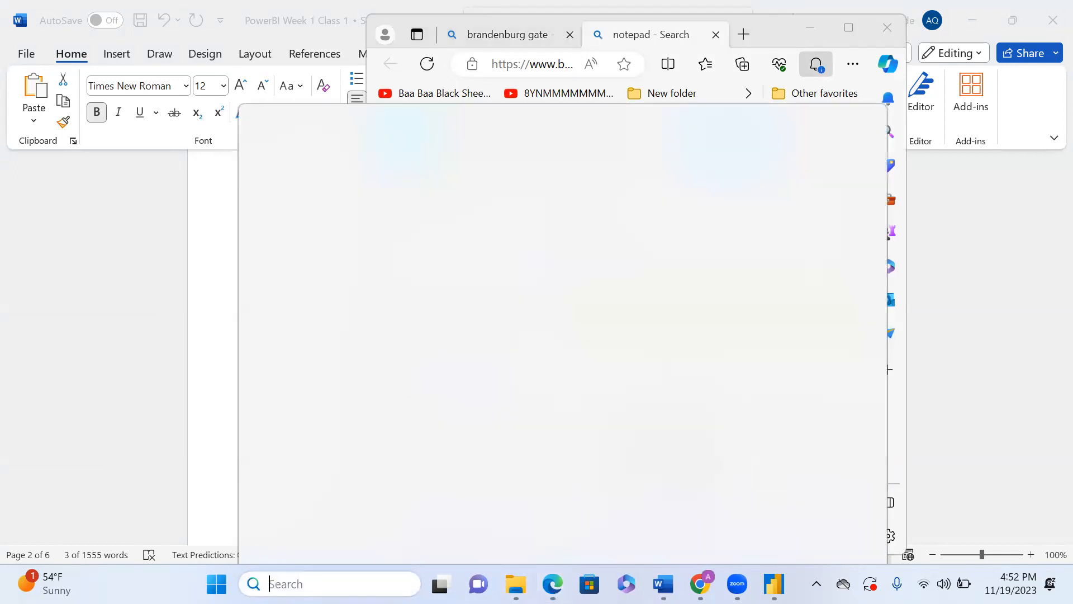
text(note)
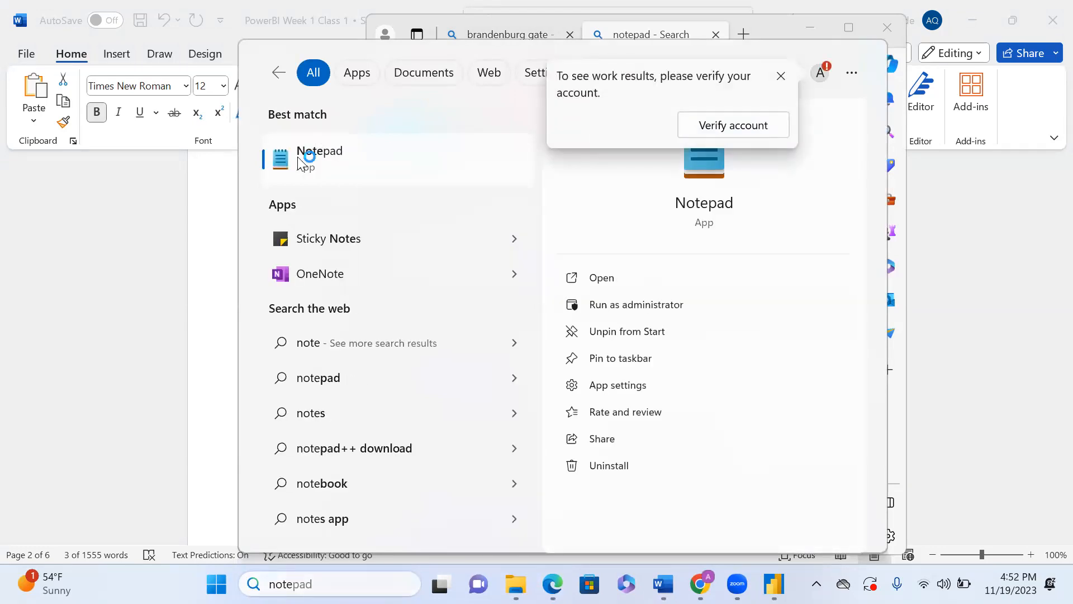
click(298, 156)
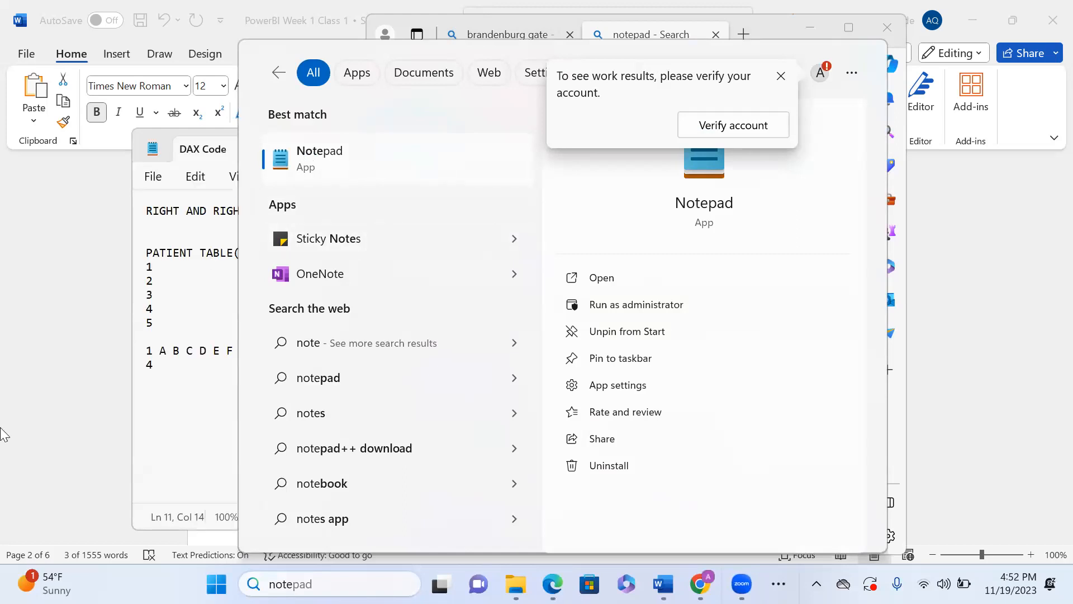
Step: Open Notepad's Save As dialog, cancel it, then close Notepad and the browser window
click(171, 459)
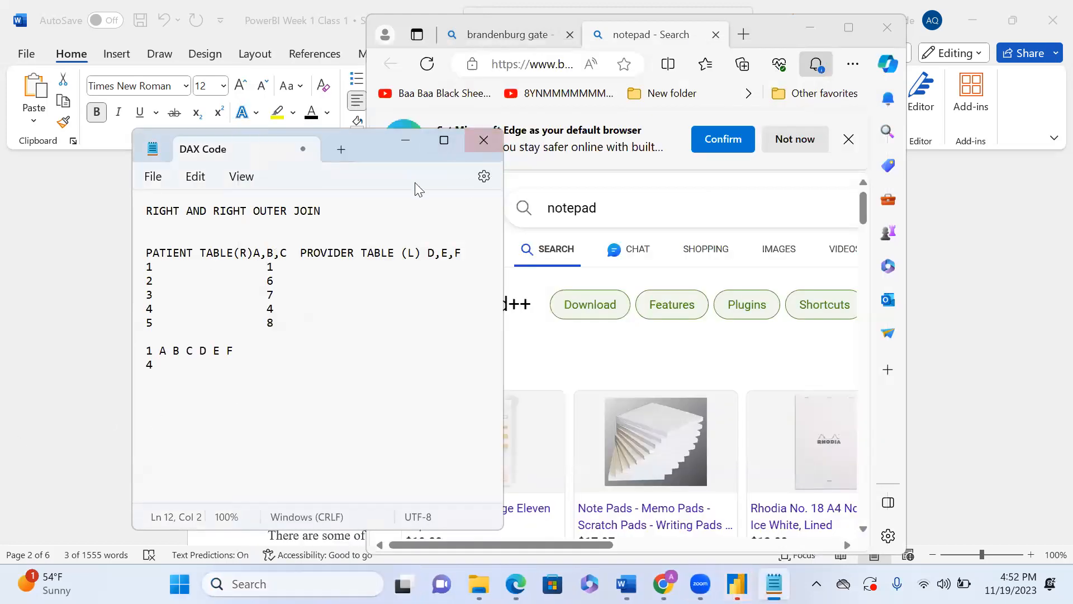
click(153, 177)
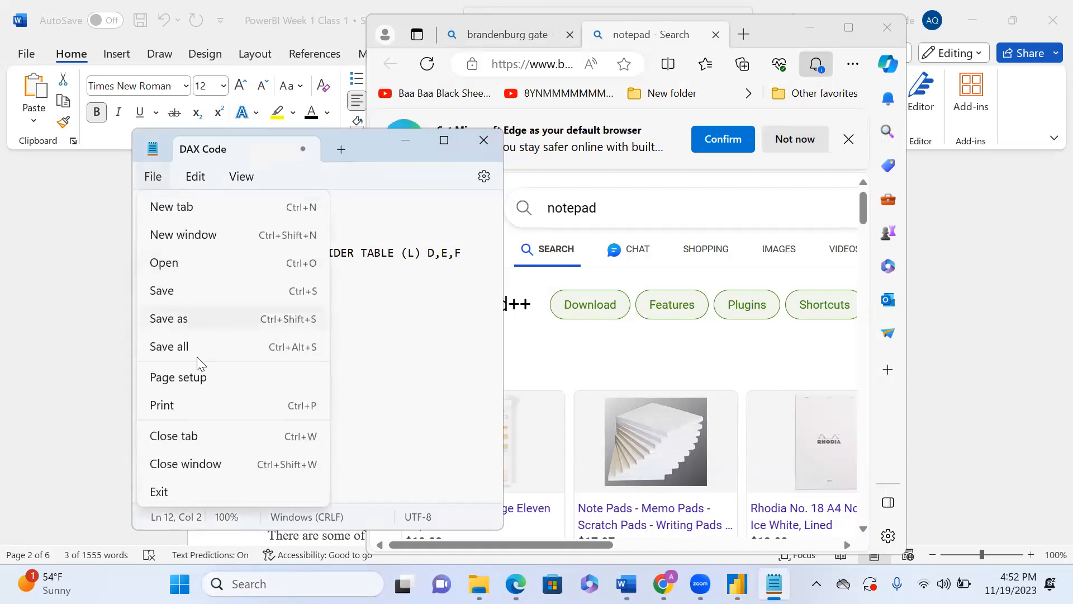
click(185, 325)
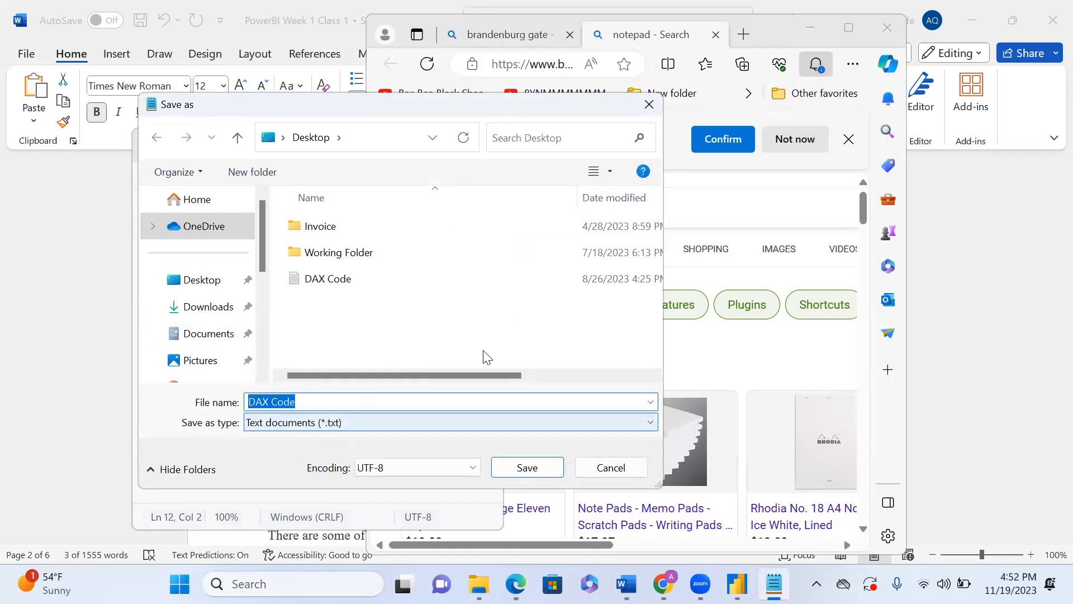
click(649, 107)
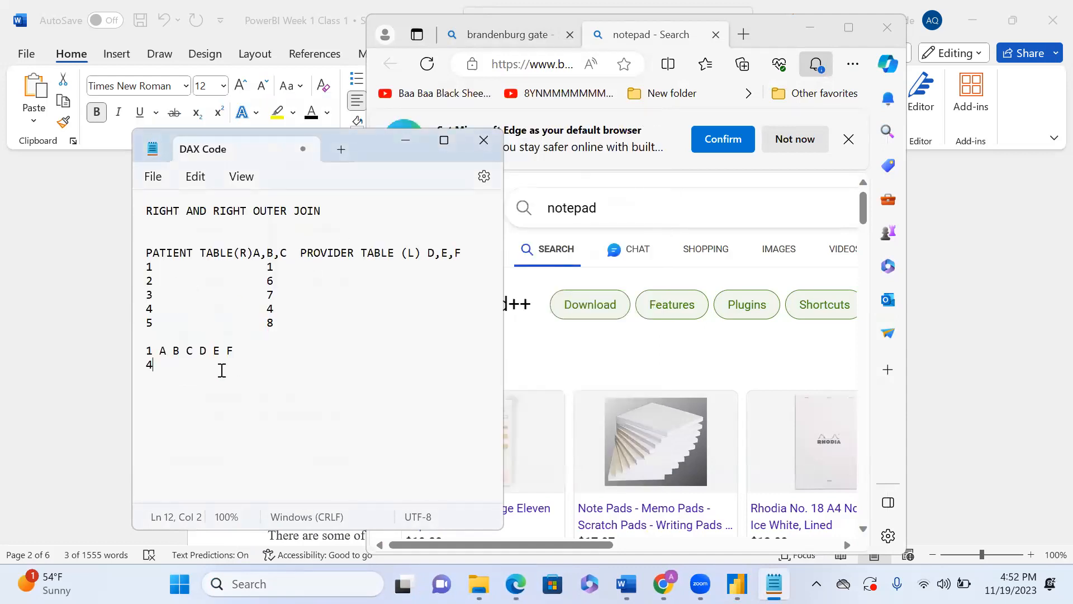
click(484, 141)
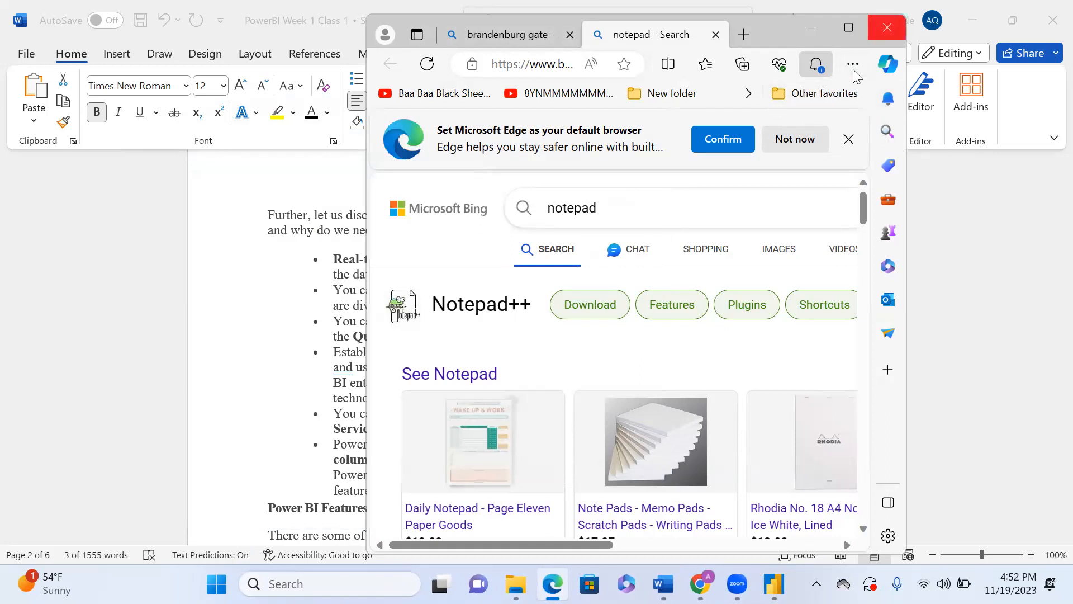
click(887, 28)
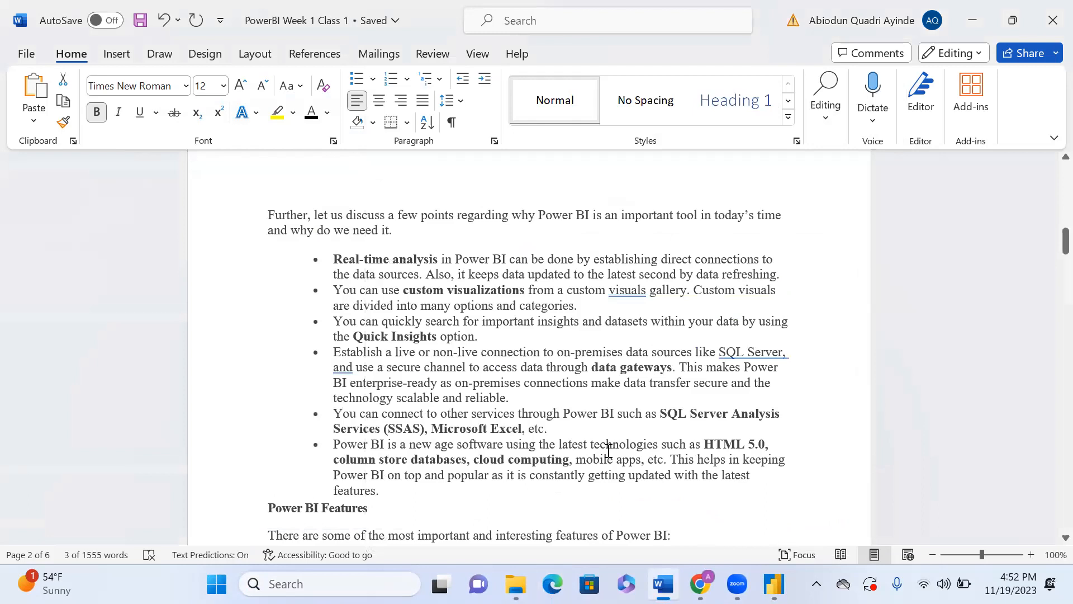
Step: Scroll to the Power BI Features list and select the GetData (Data sources) item
scroll(608, 450, down, 5)
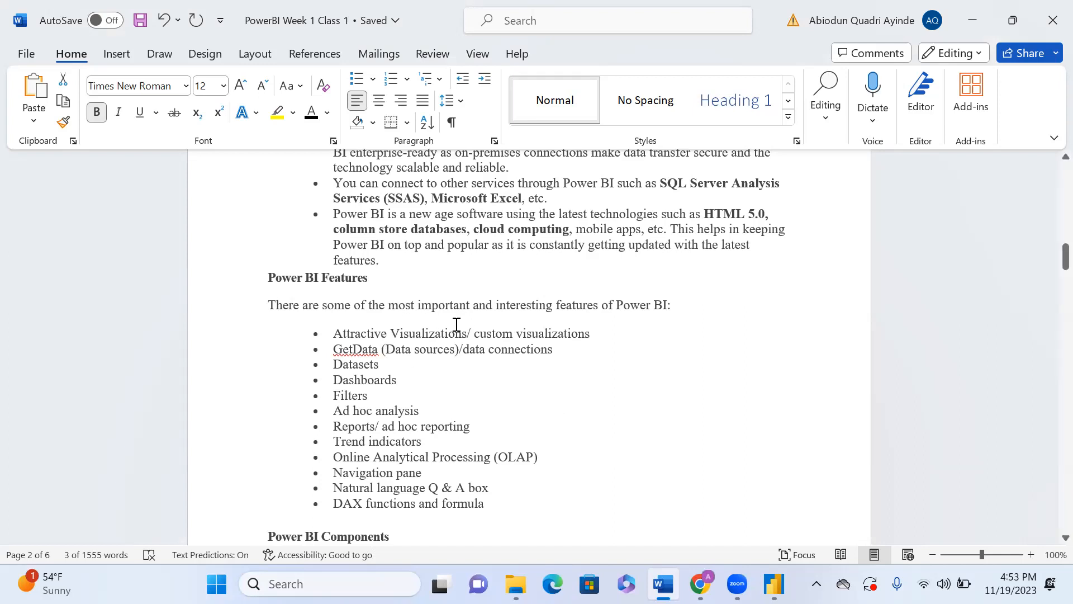
scroll(537, 345, down, 1)
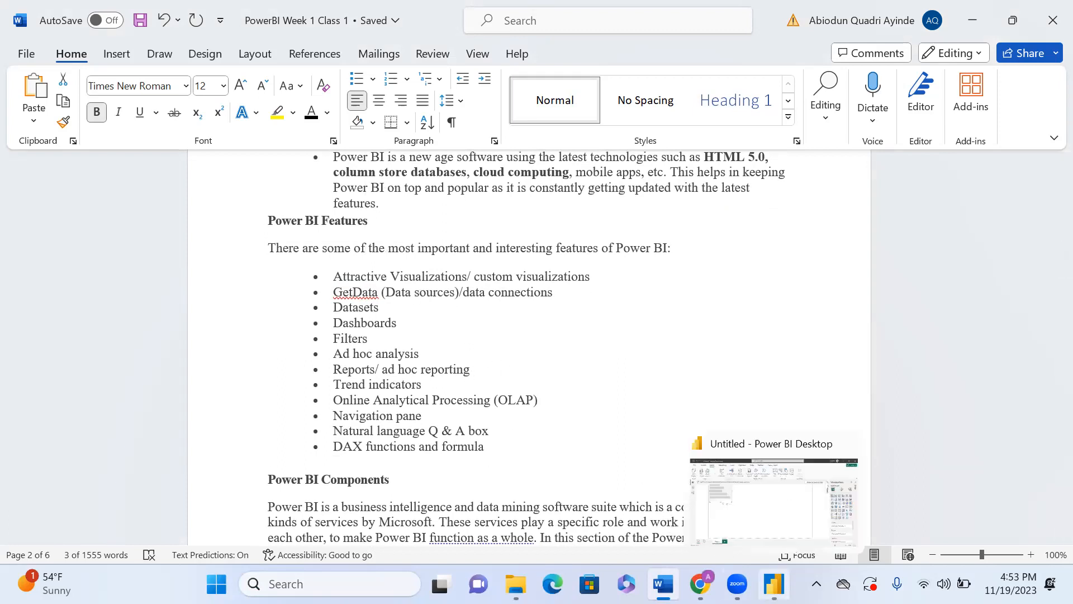
click(774, 583)
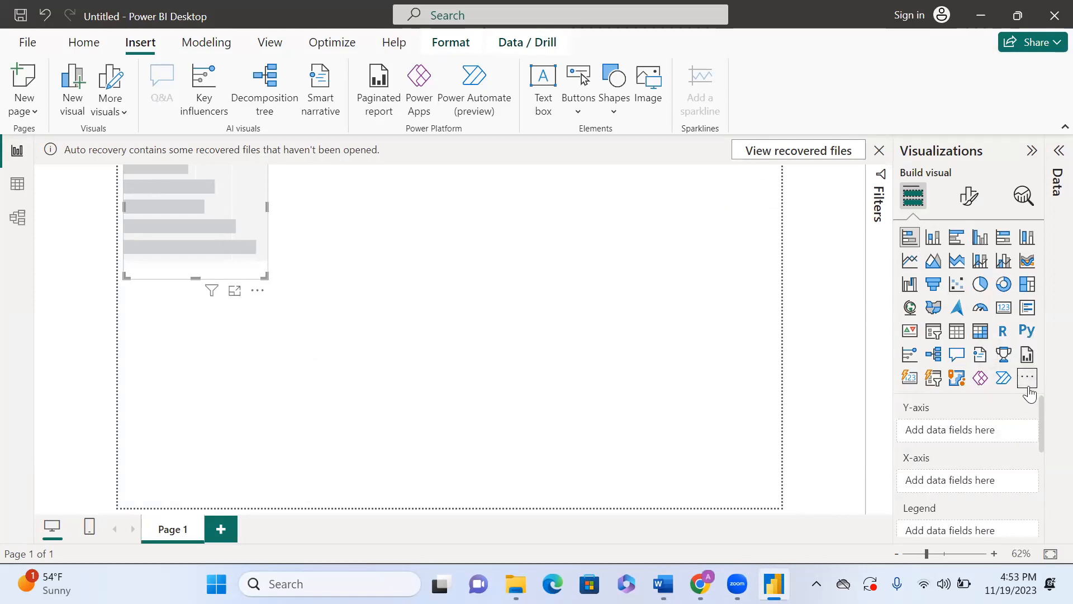
click(663, 584)
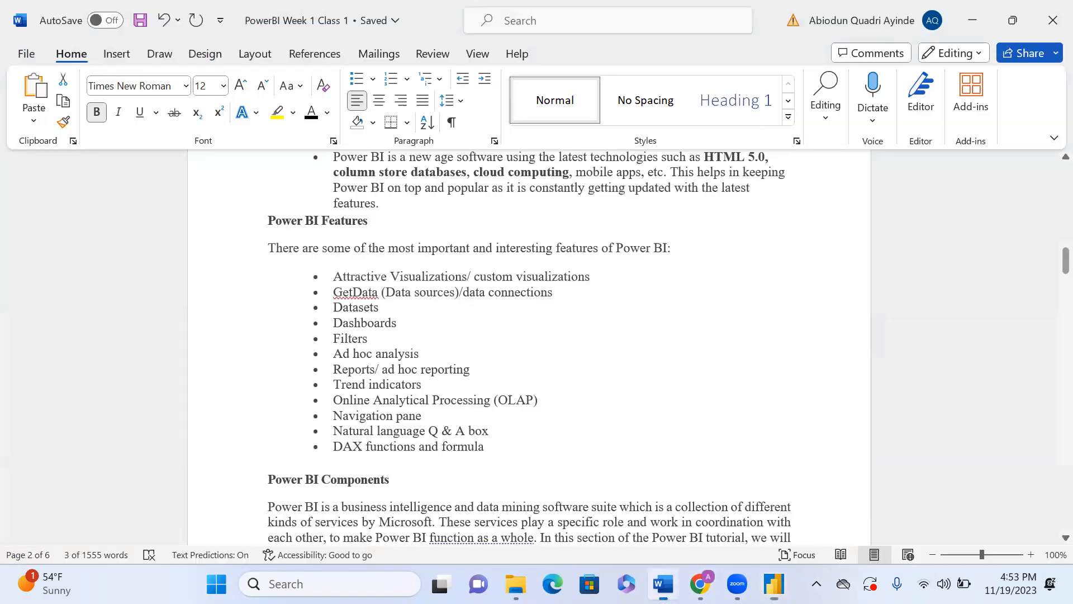
double_click(358, 293)
click(391, 293)
Step: Switch to Power BI Desktop and show the Get data menu of common data sources
click(774, 584)
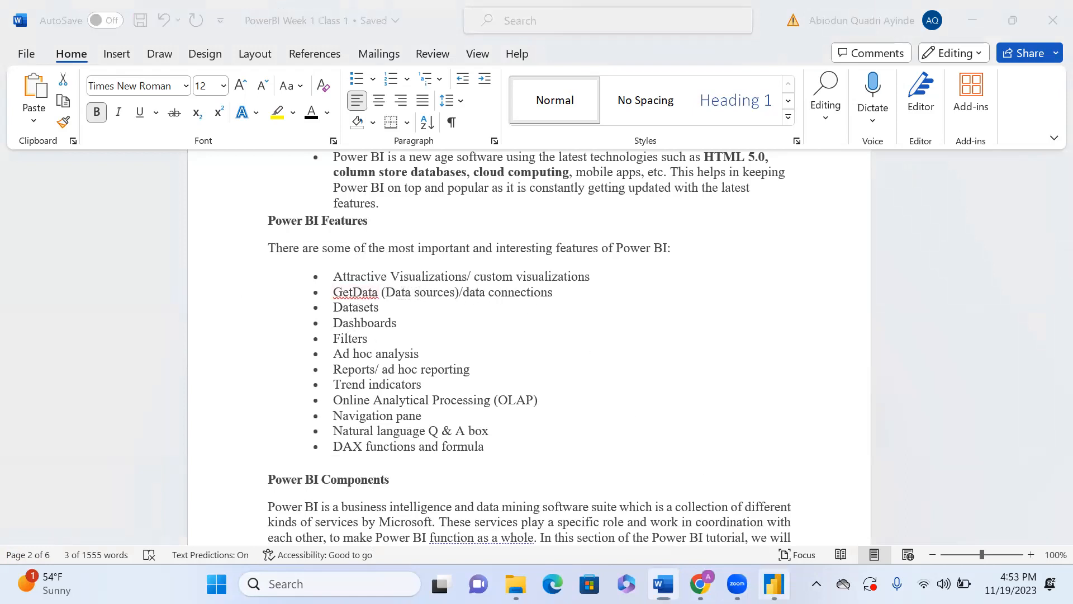
click(83, 42)
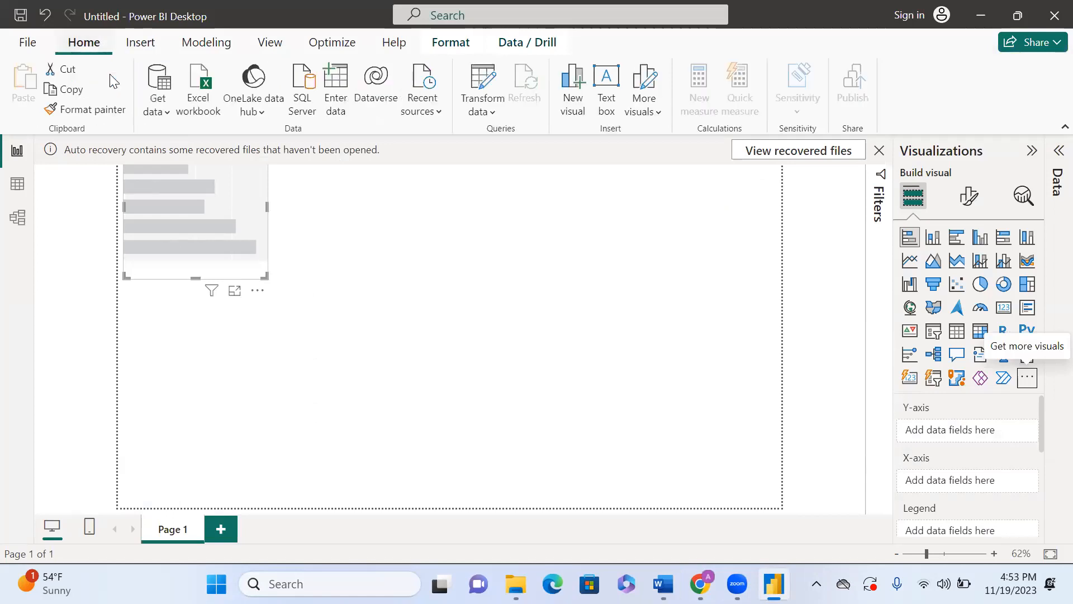
click(160, 102)
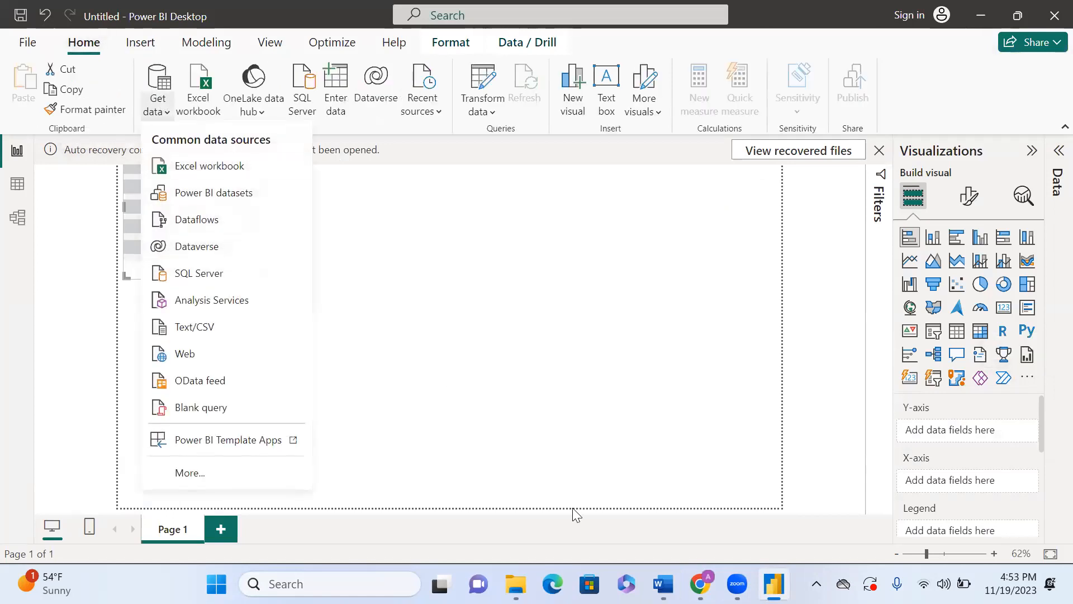
click(664, 584)
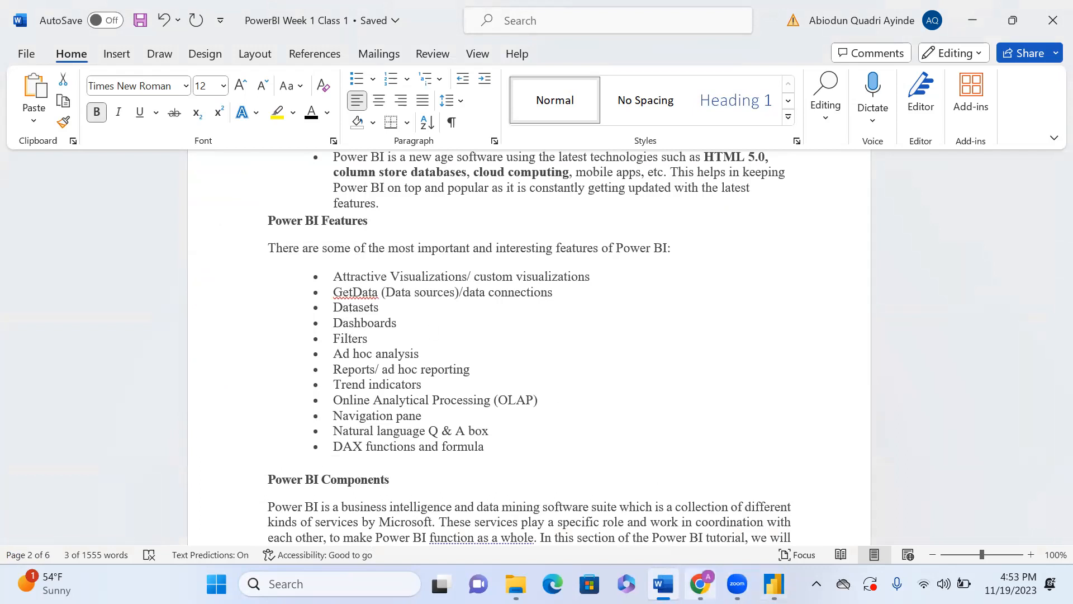
click(775, 584)
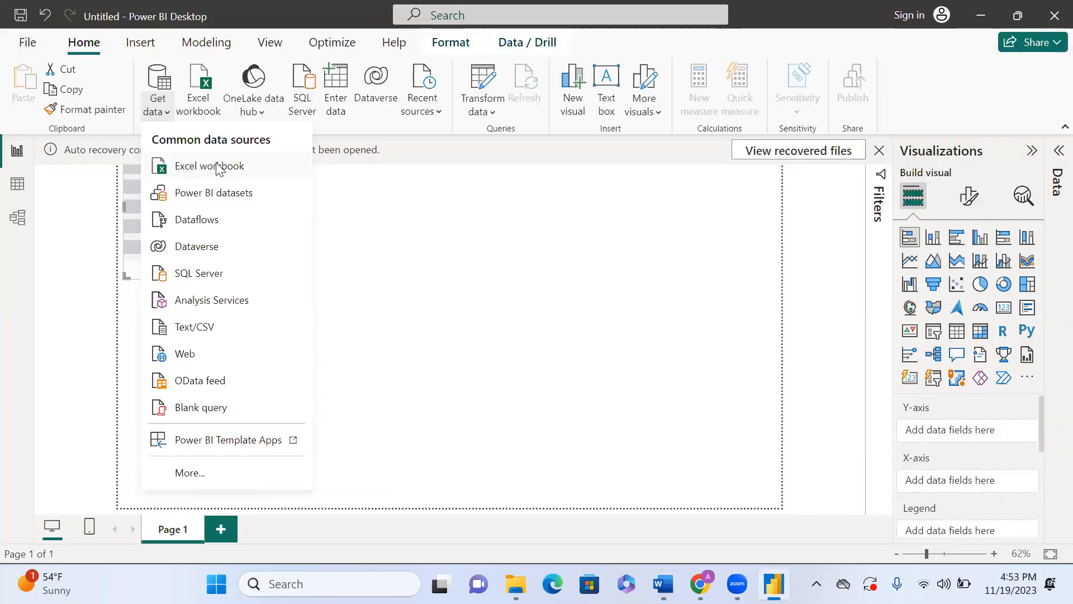
click(247, 445)
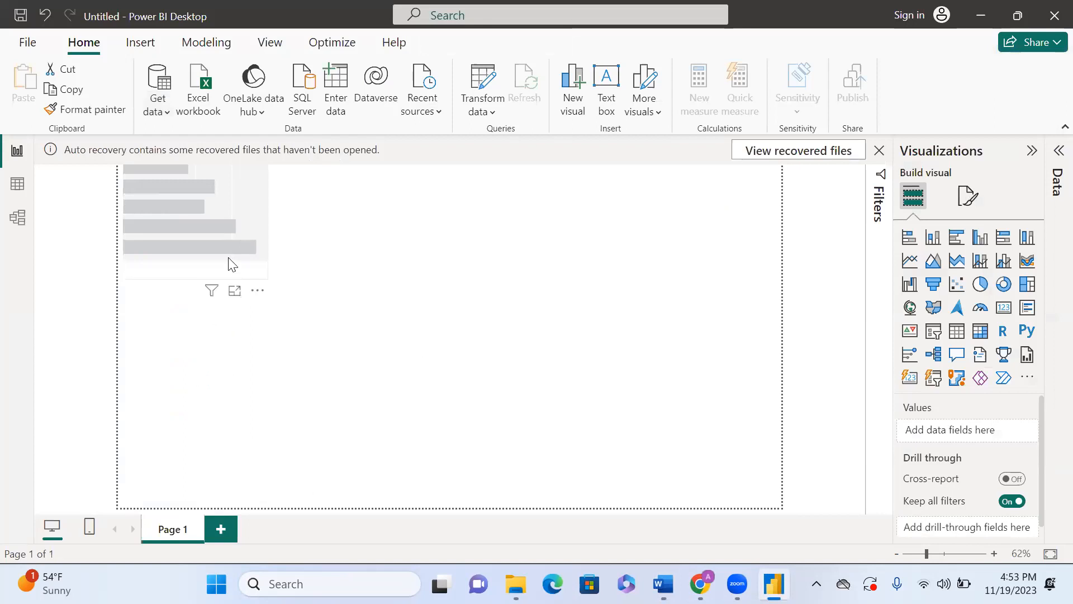
Step: Get data from an Excel workbook by opening Append Target from the Desktop
click(155, 97)
click(155, 97)
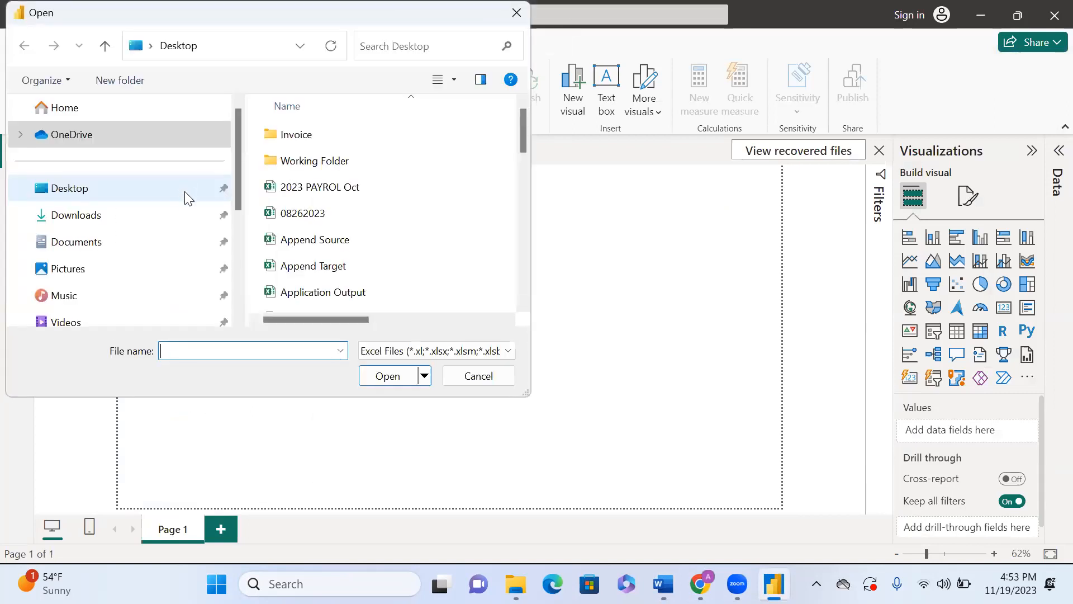
click(299, 268)
click(392, 376)
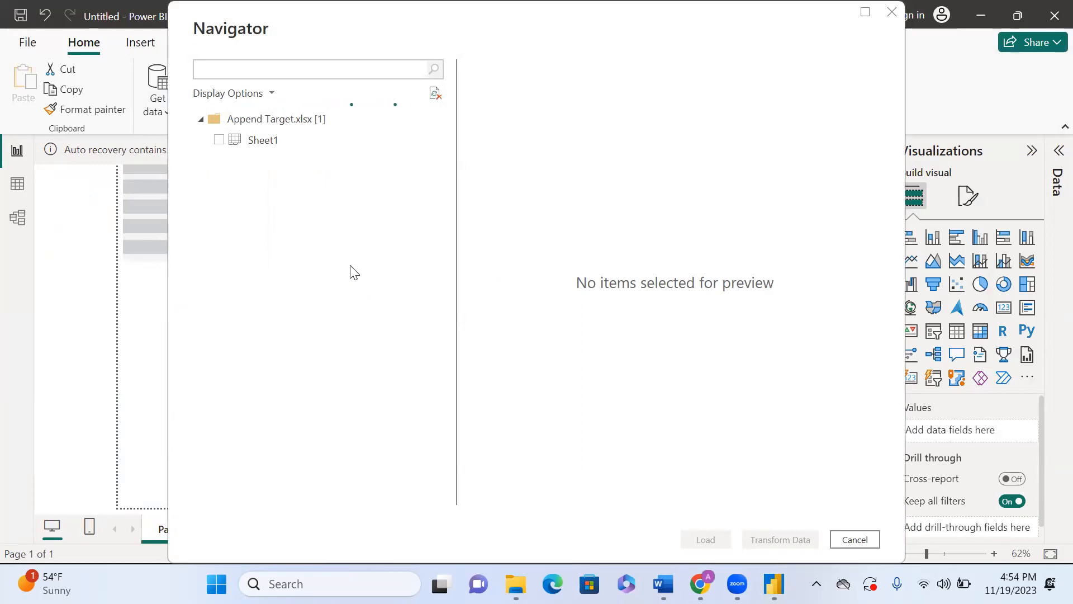
Step: Select Sheet1 in the Navigator, load it, and collapse the Data pane
click(219, 140)
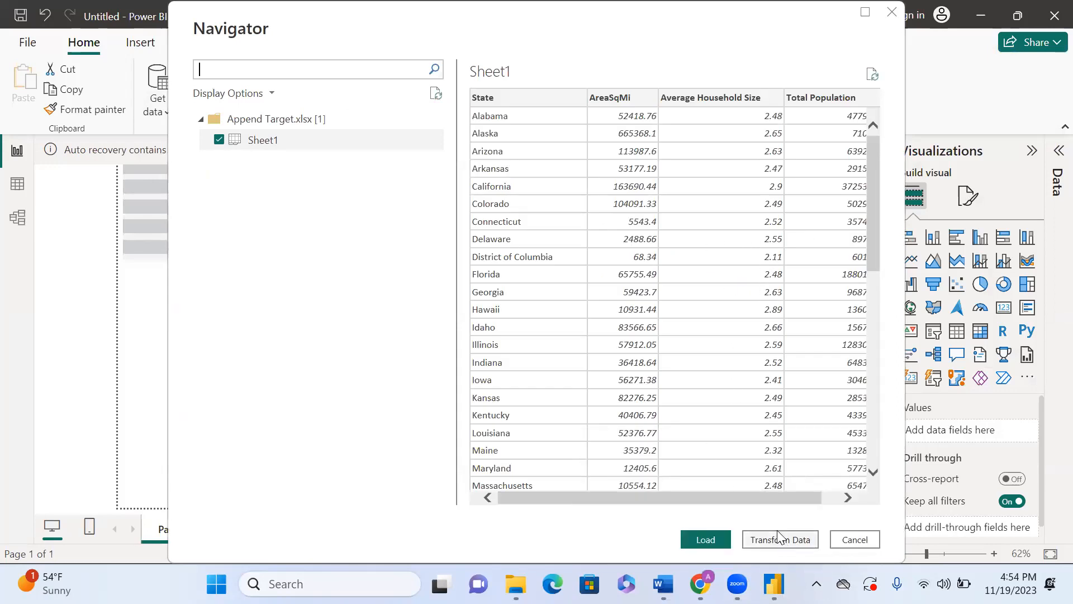
click(715, 539)
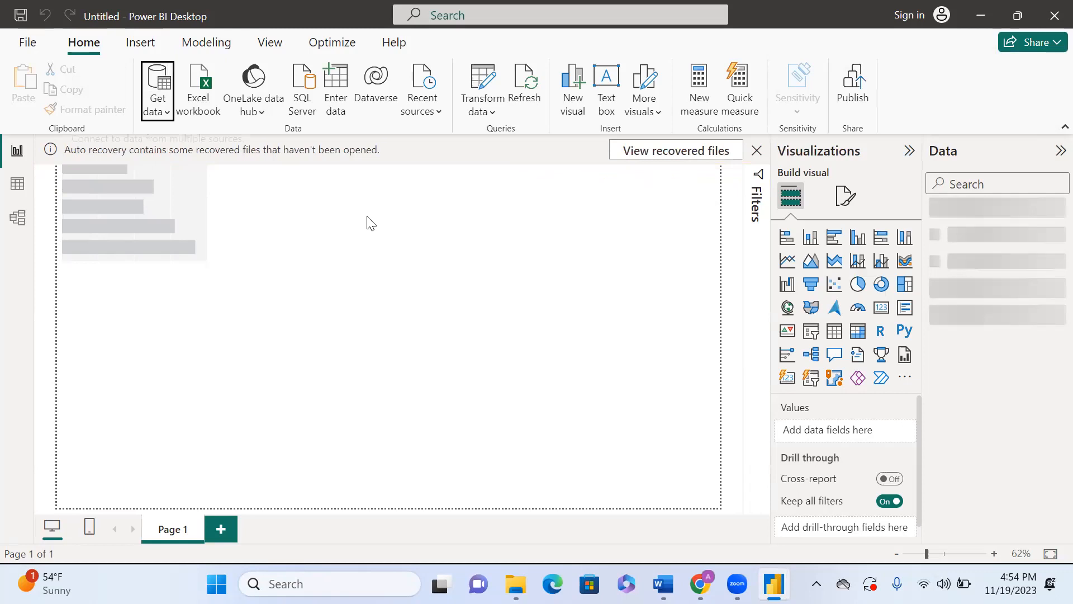
click(1058, 152)
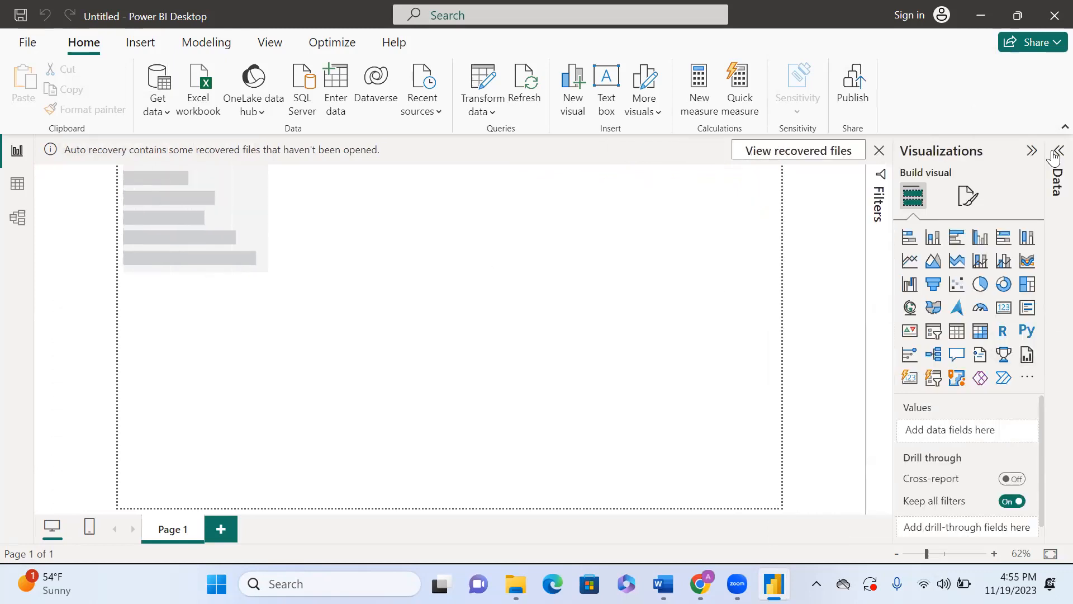
Step: Expand the Data pane and the Sheet1 table's fields, preview its rows in Table view, and return to Report view
click(1055, 152)
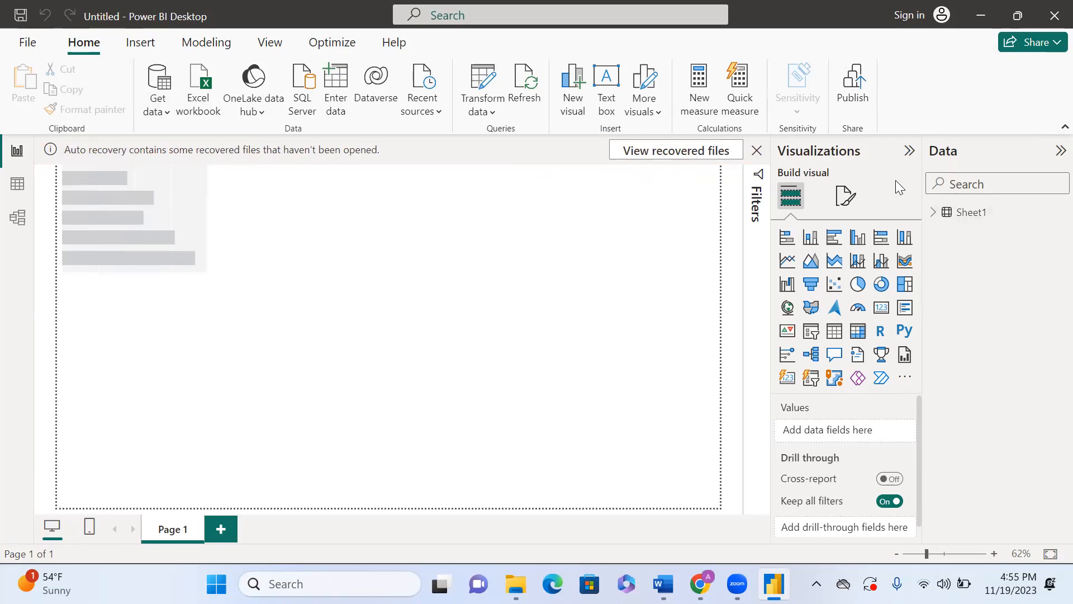
click(973, 223)
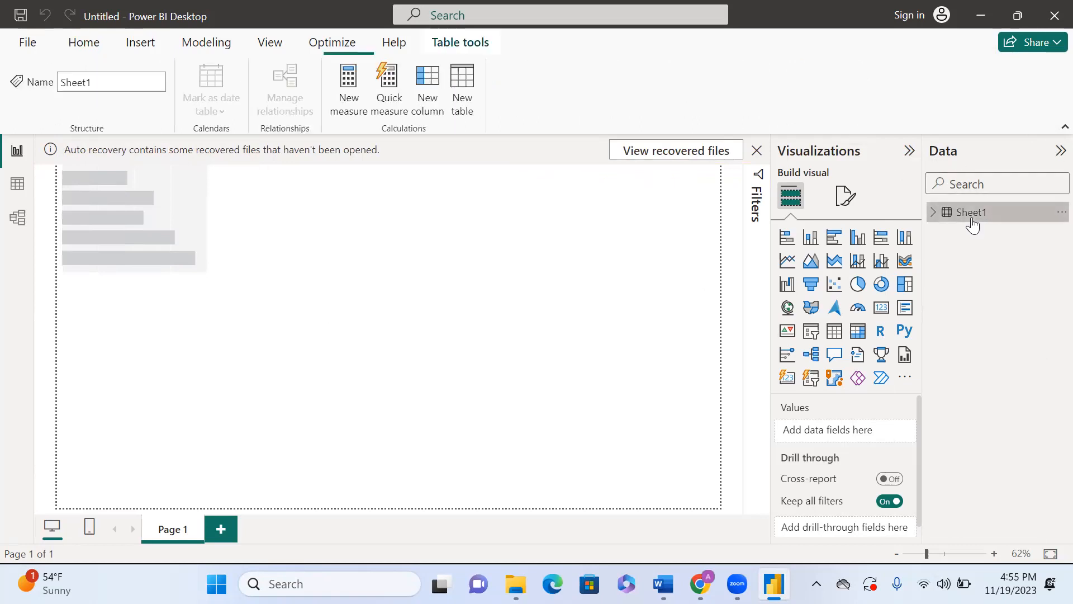
click(934, 213)
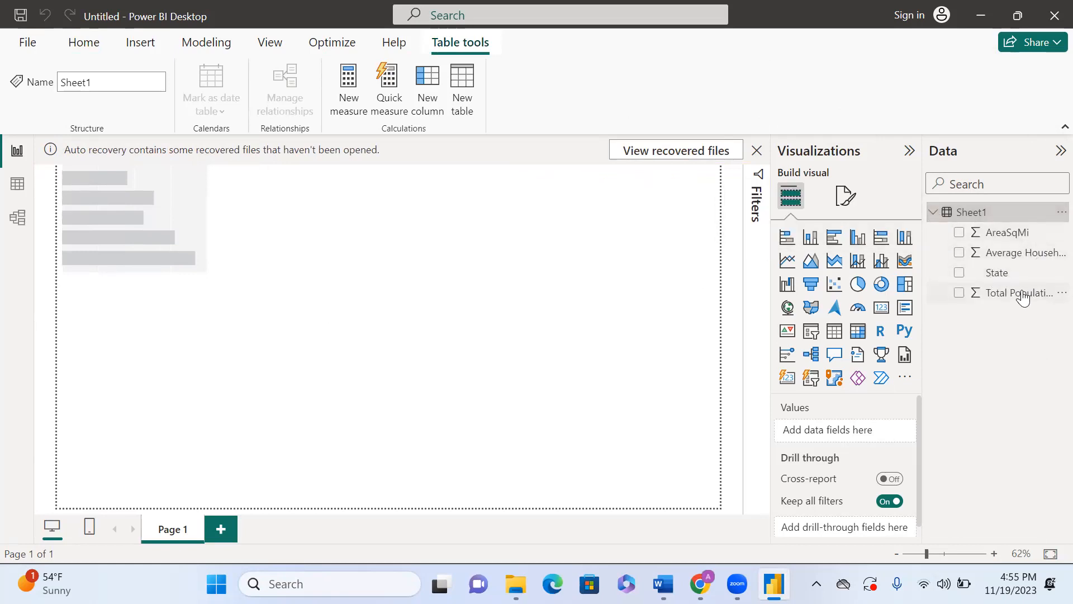
click(15, 187)
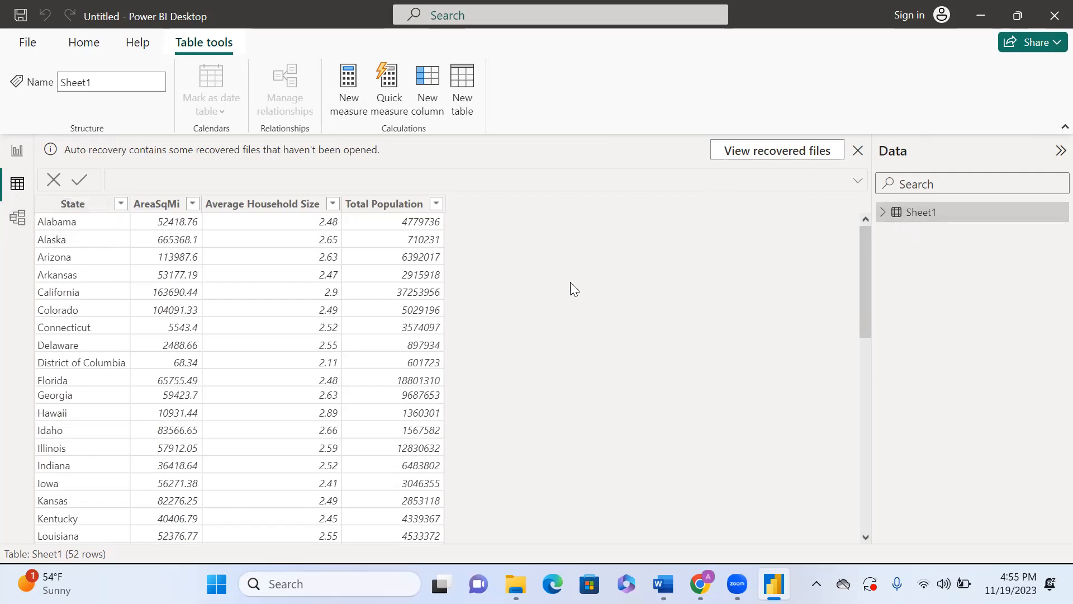
click(19, 151)
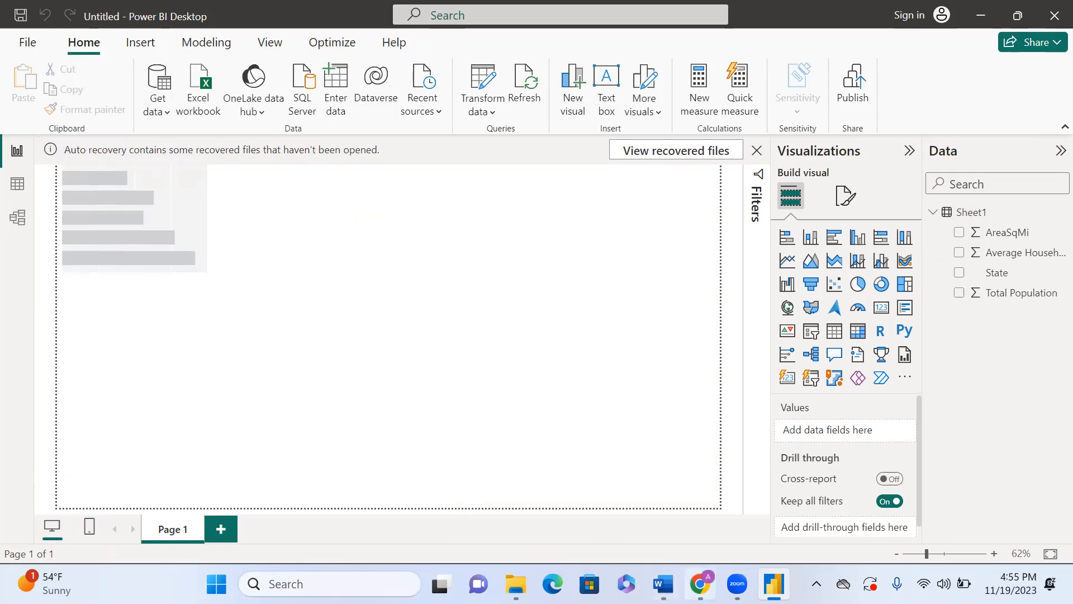
click(663, 584)
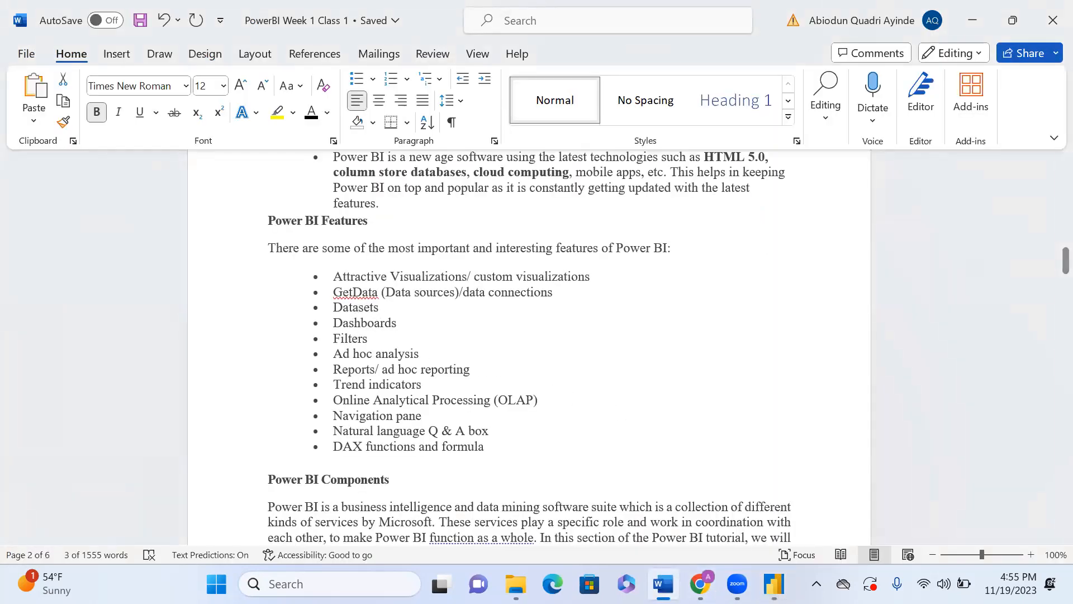
mouse_move(775, 584)
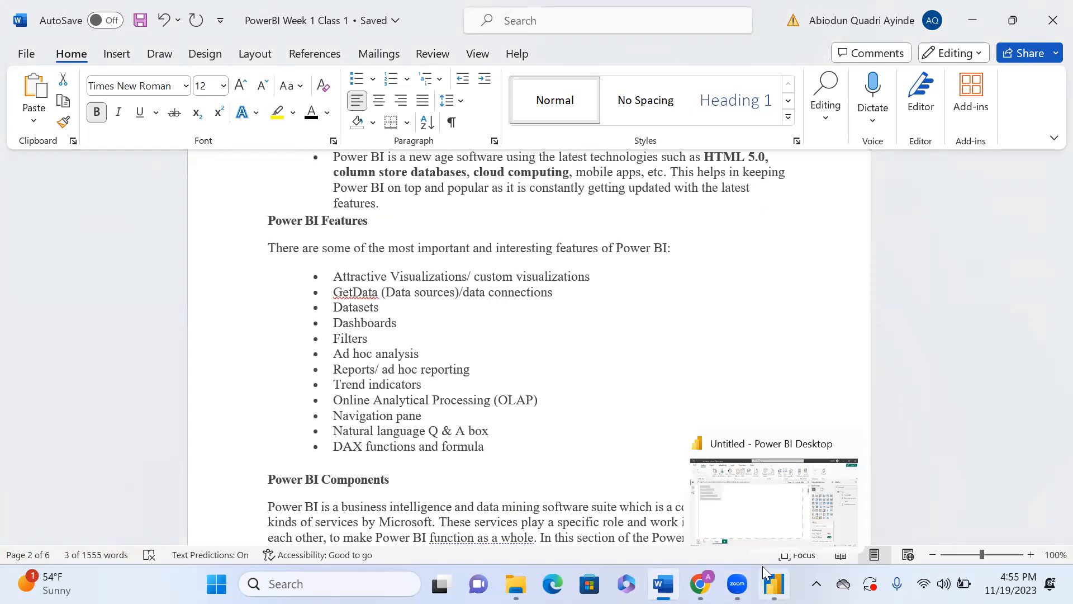
click(753, 533)
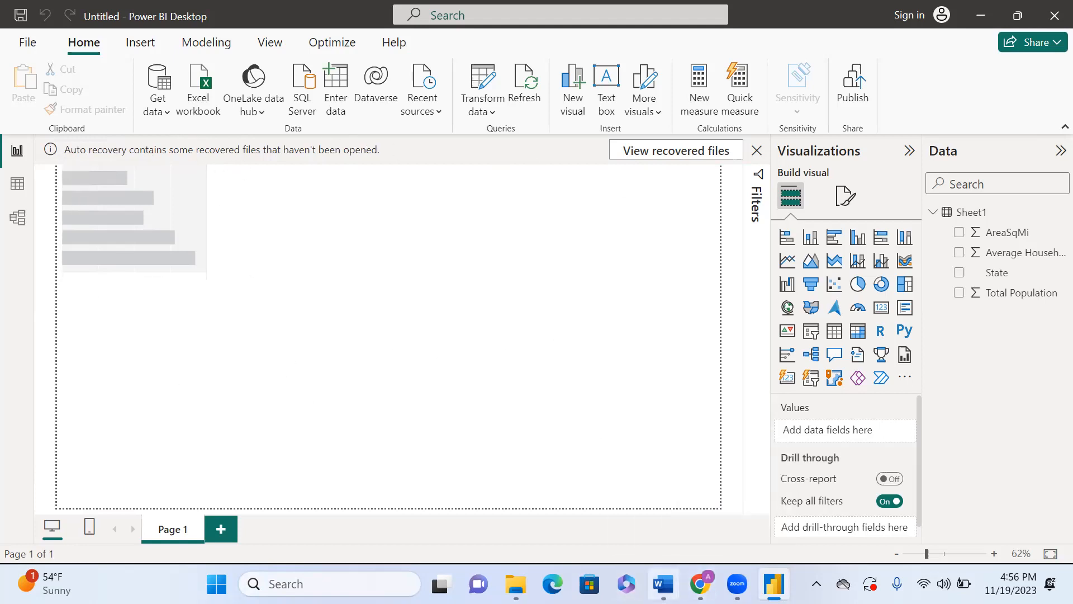
click(663, 492)
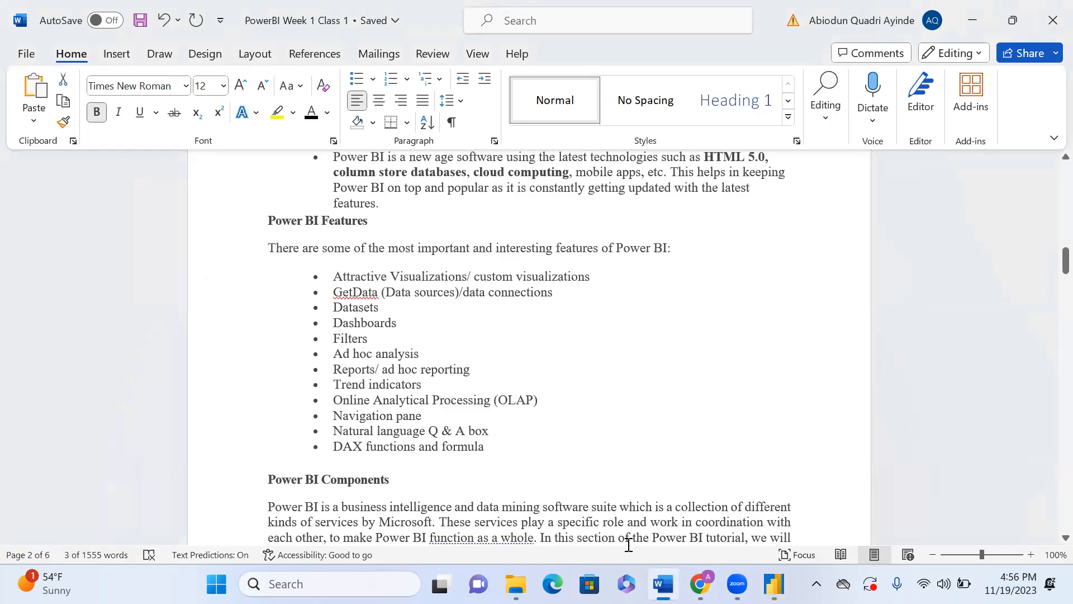
mouse_move(774, 585)
click(774, 497)
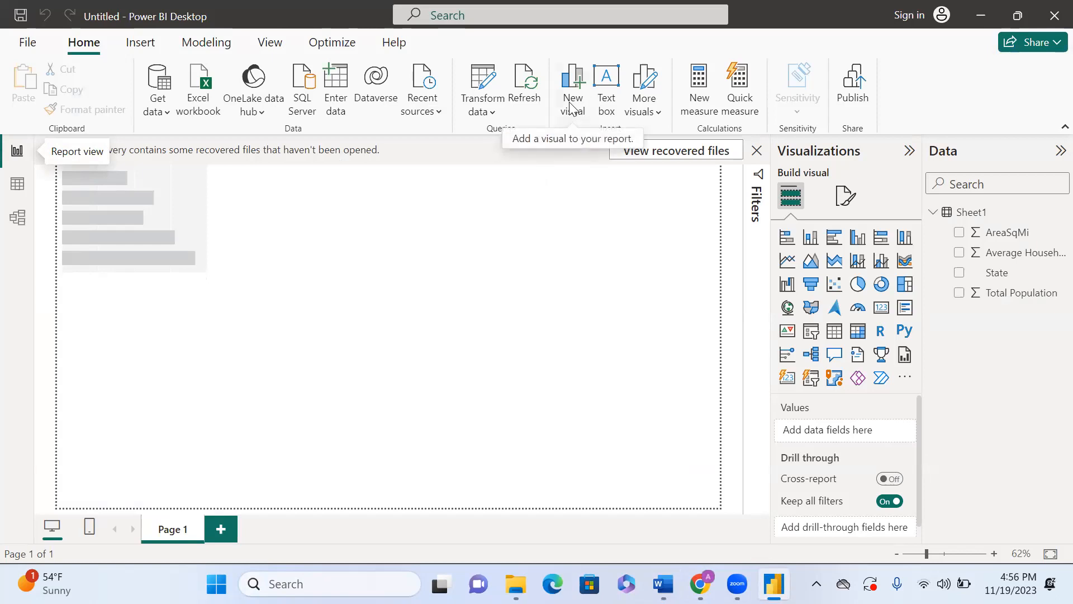
Step: Expand the Filters pane and try to dismiss the auto recovery notification bar
click(756, 178)
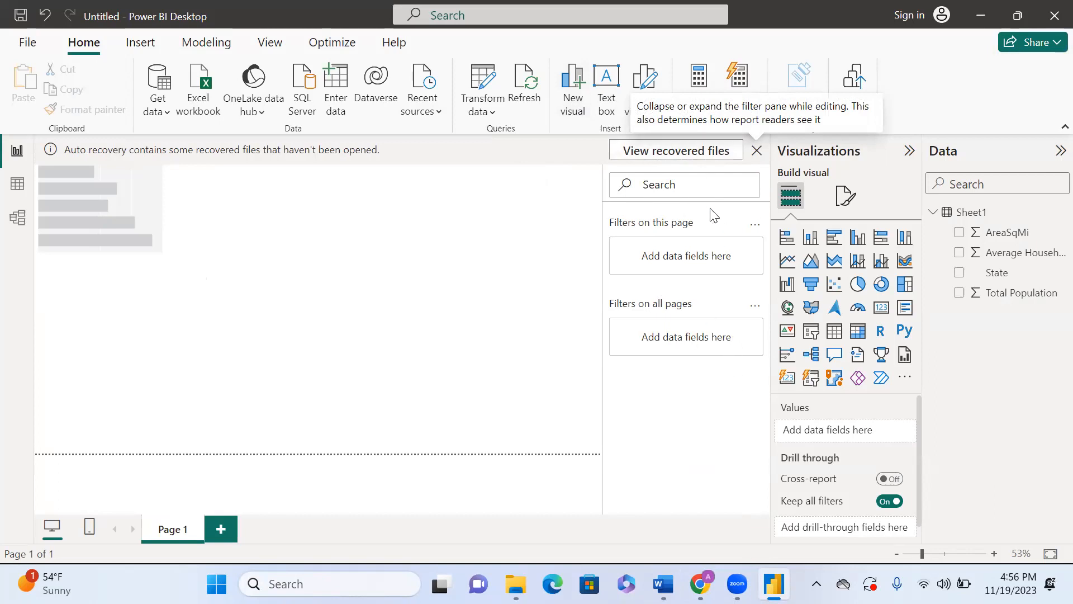
click(757, 151)
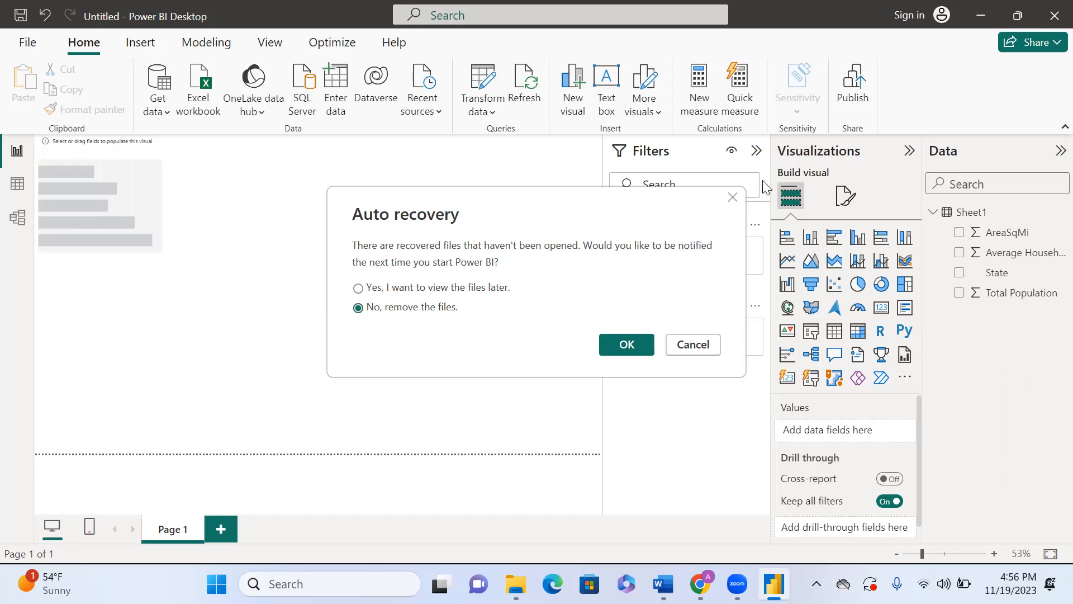
click(732, 197)
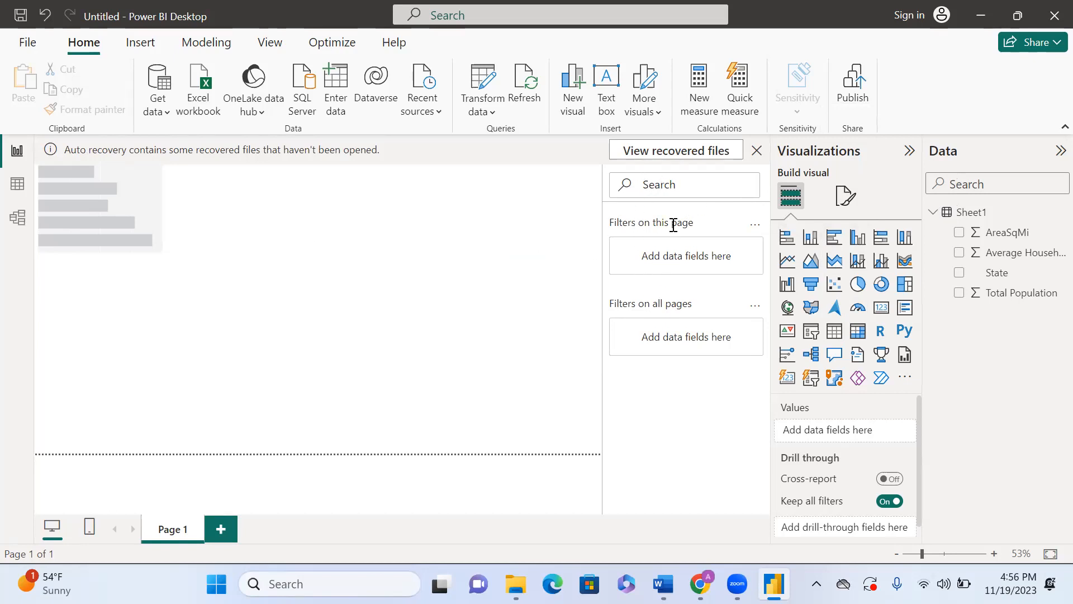
click(757, 151)
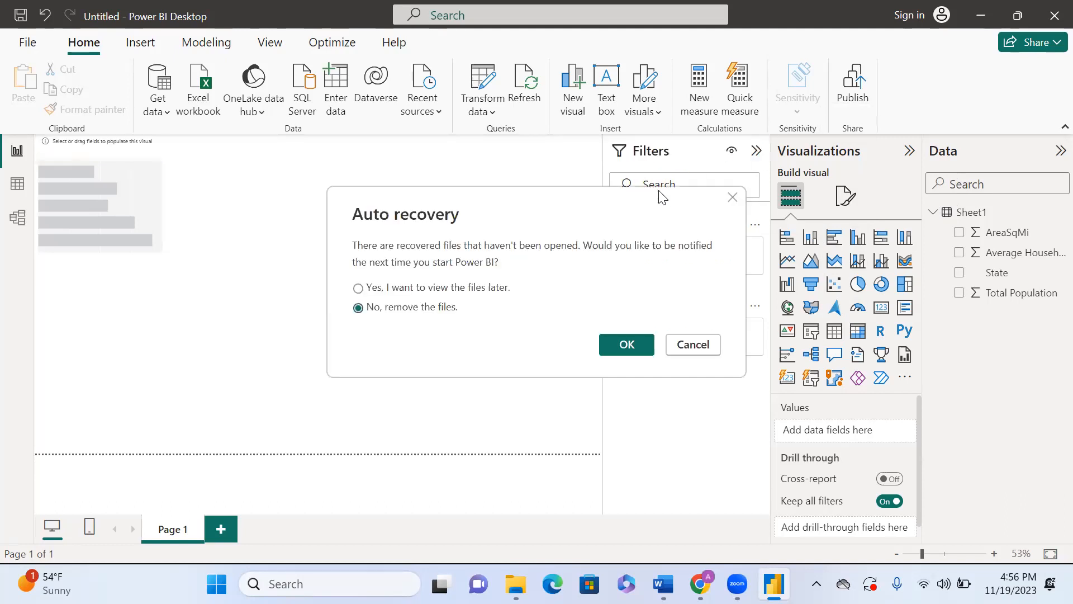
click(732, 198)
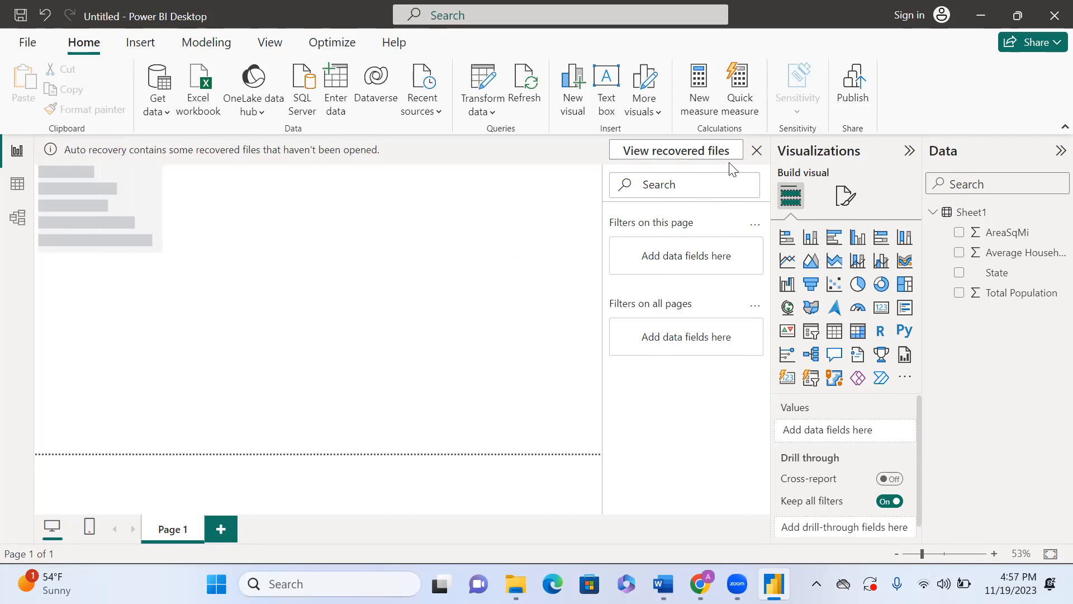
click(757, 151)
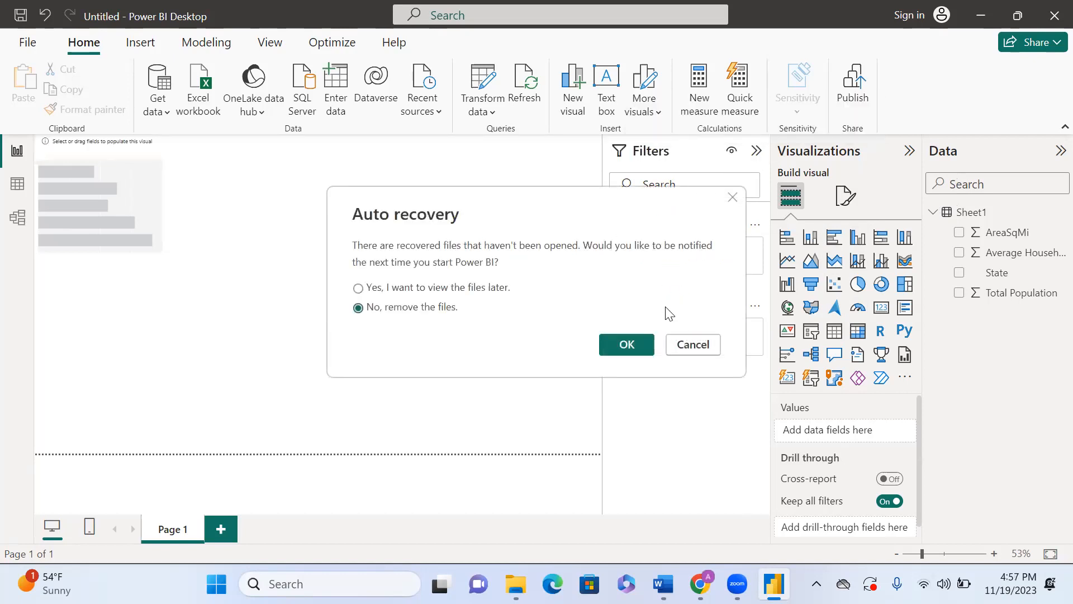
click(677, 348)
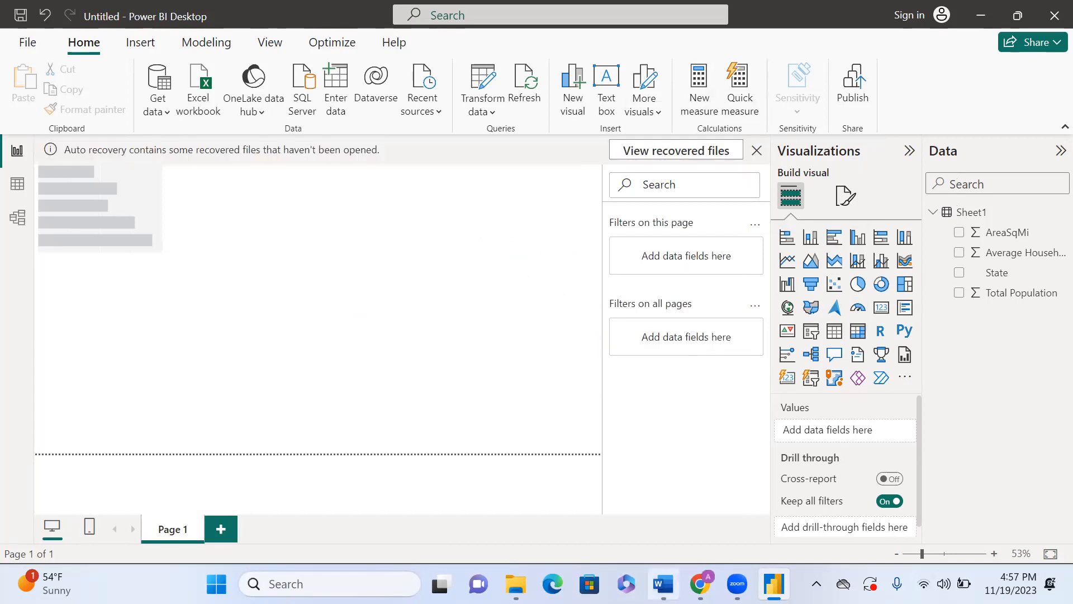
click(664, 583)
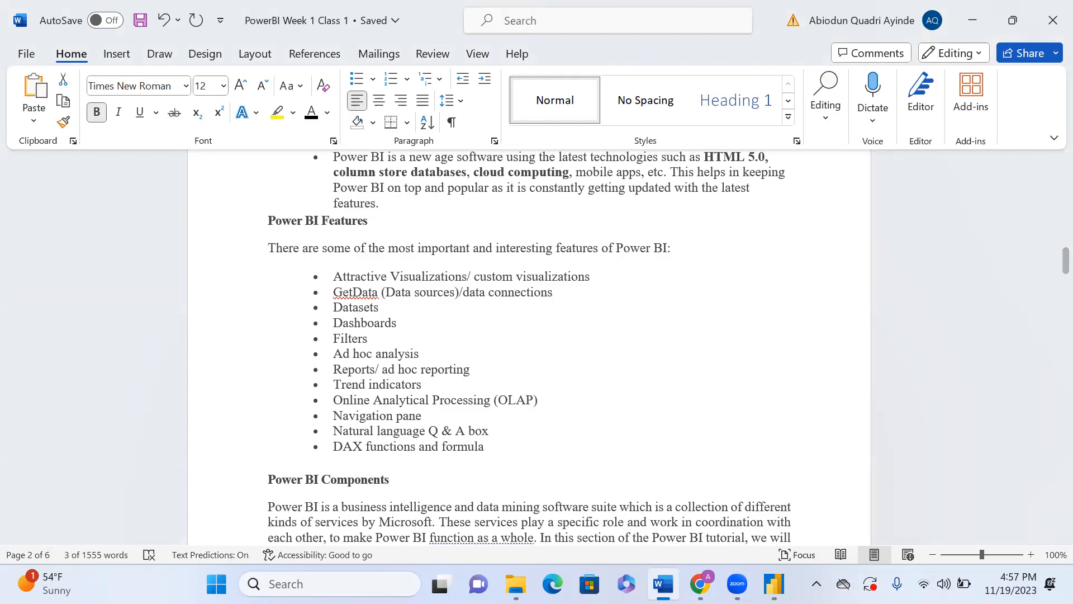
mouse_move(775, 584)
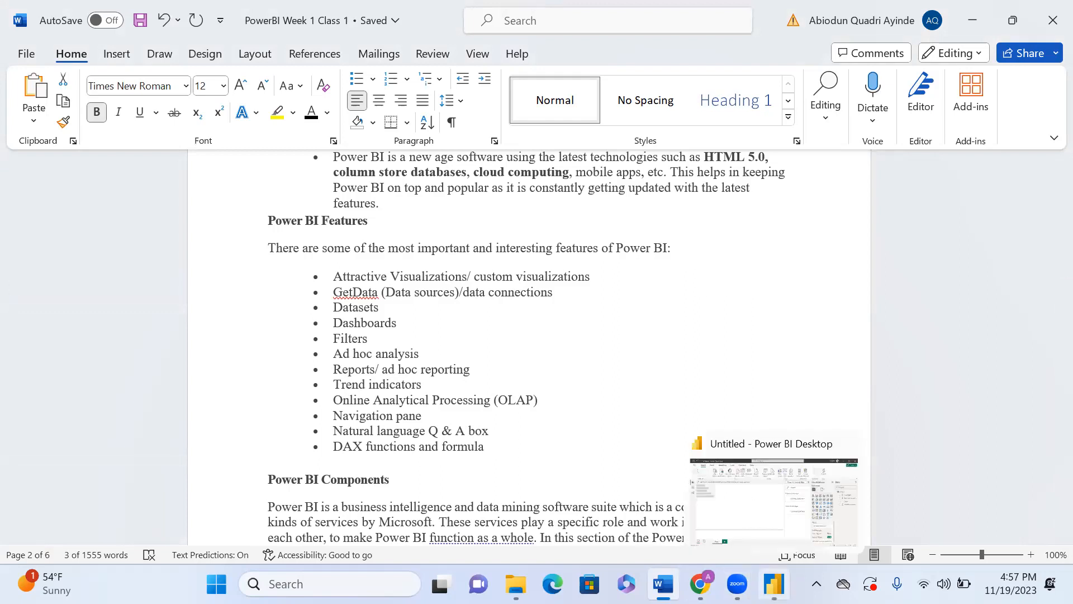
click(767, 525)
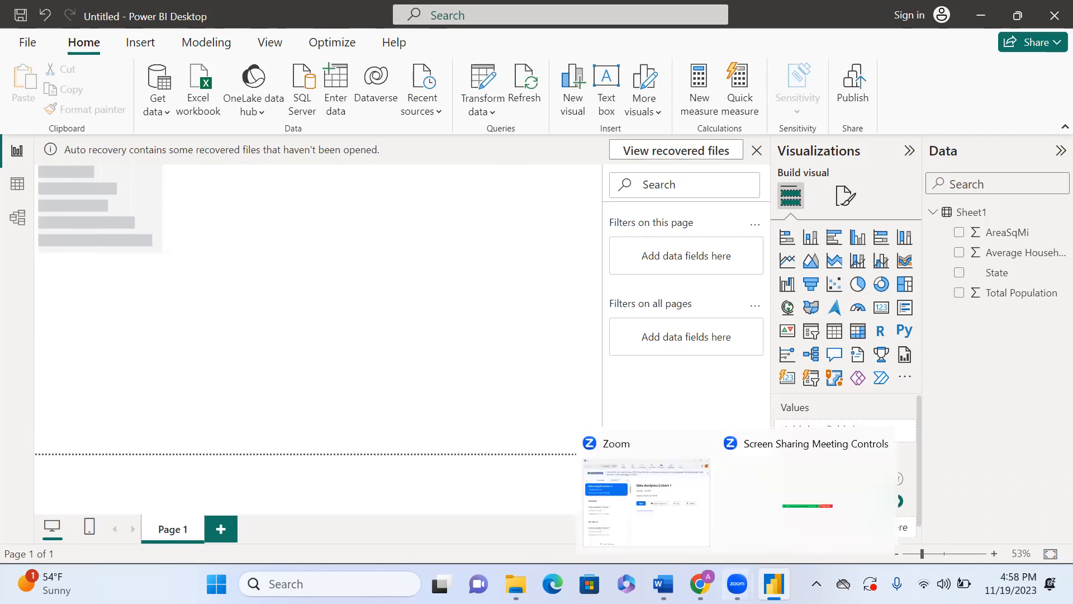
mouse_move(664, 584)
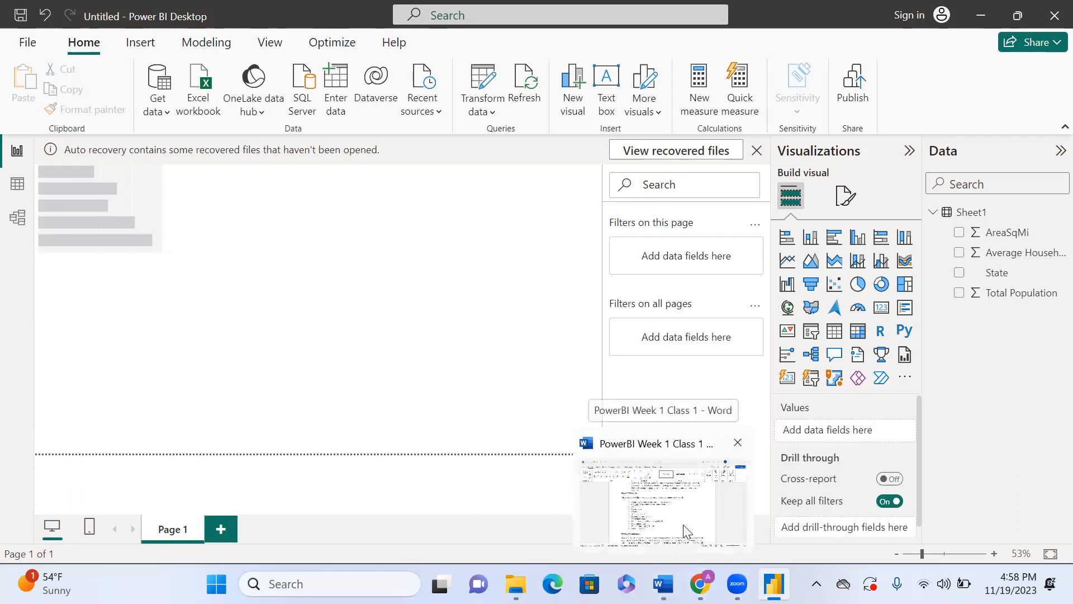
click(691, 520)
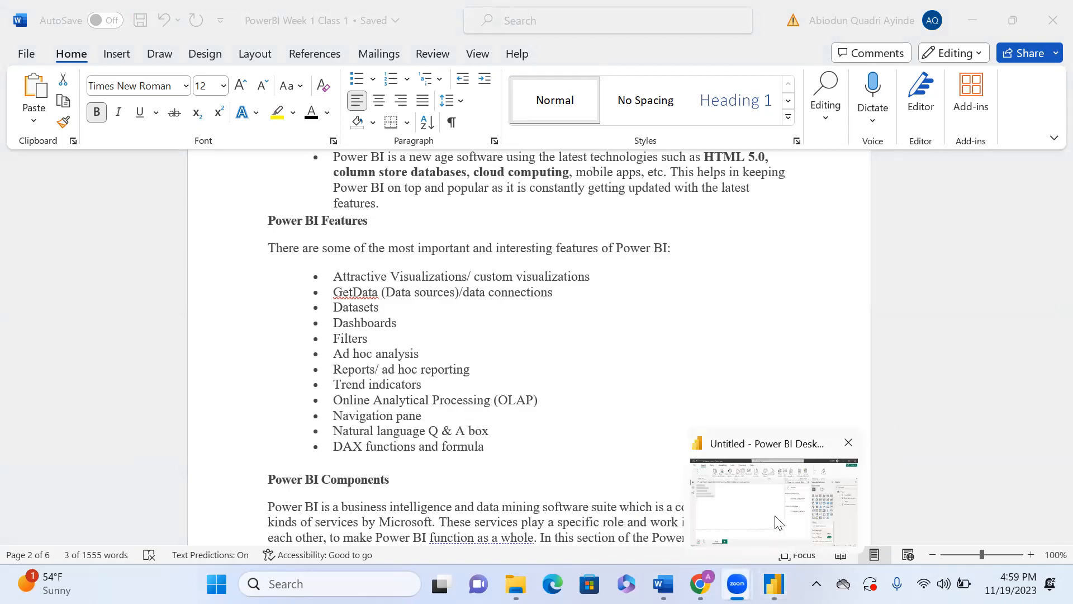
click(777, 523)
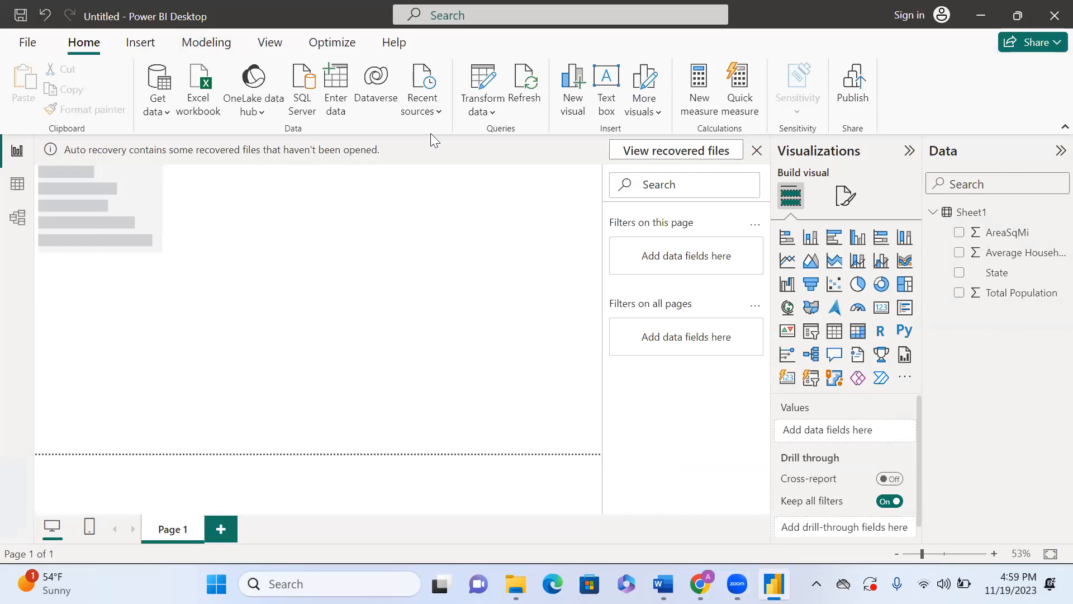
Step: Browse the ribbon tabs and the File menu's Open page, then return to the Home tab
scroll(202, 82, down, 3)
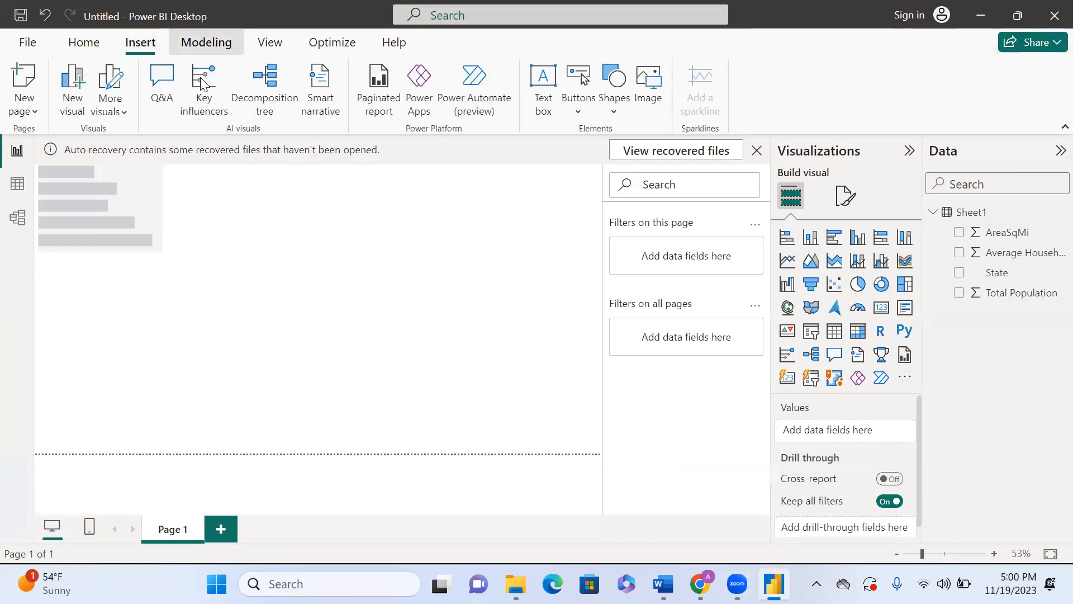
scroll(203, 82, down, 2)
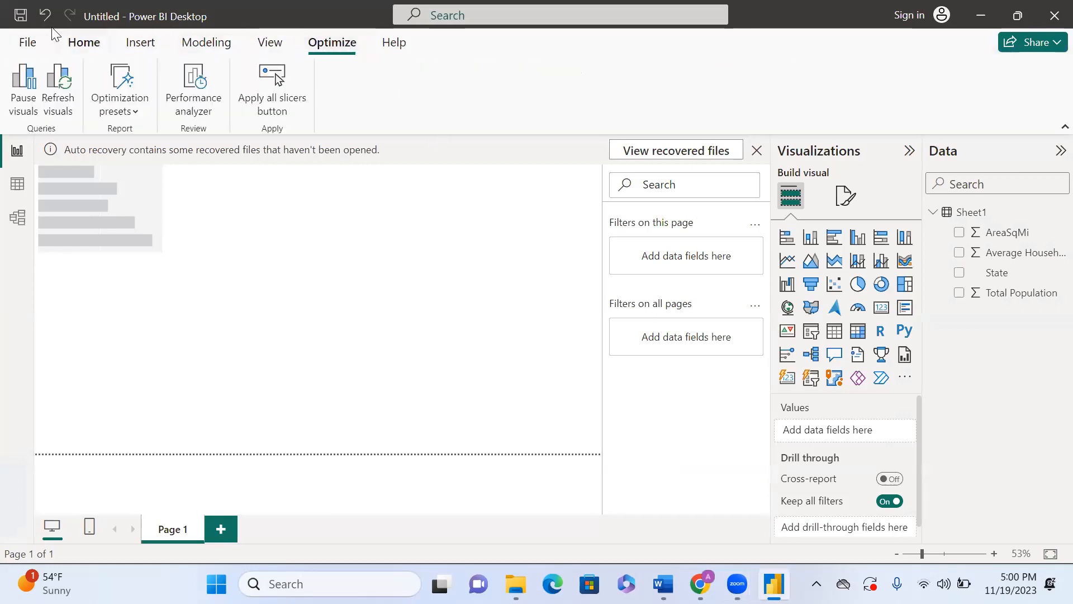
click(59, 40)
click(24, 45)
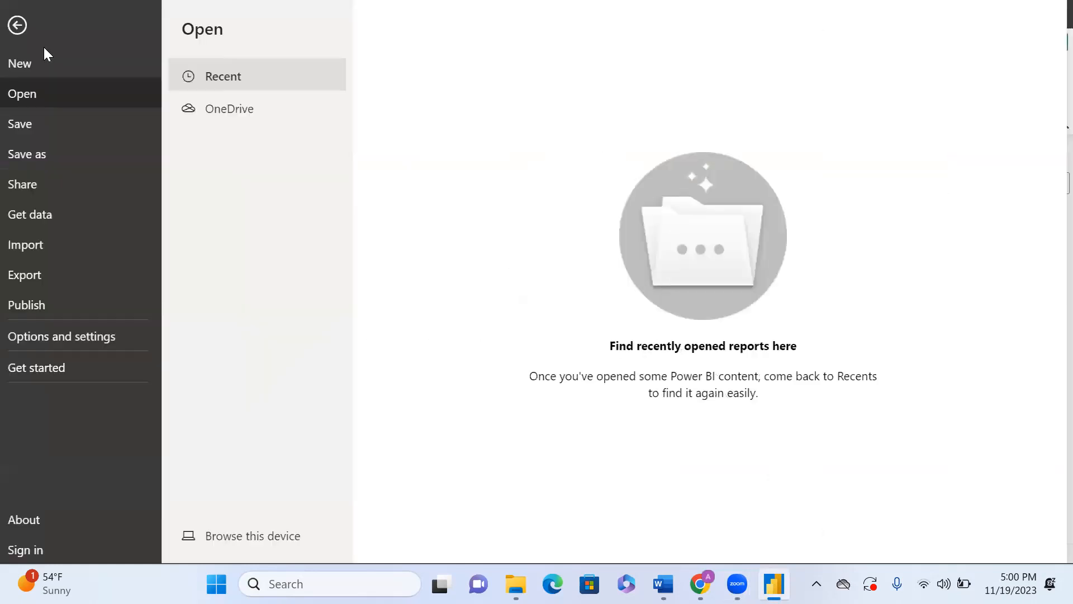
click(23, 25)
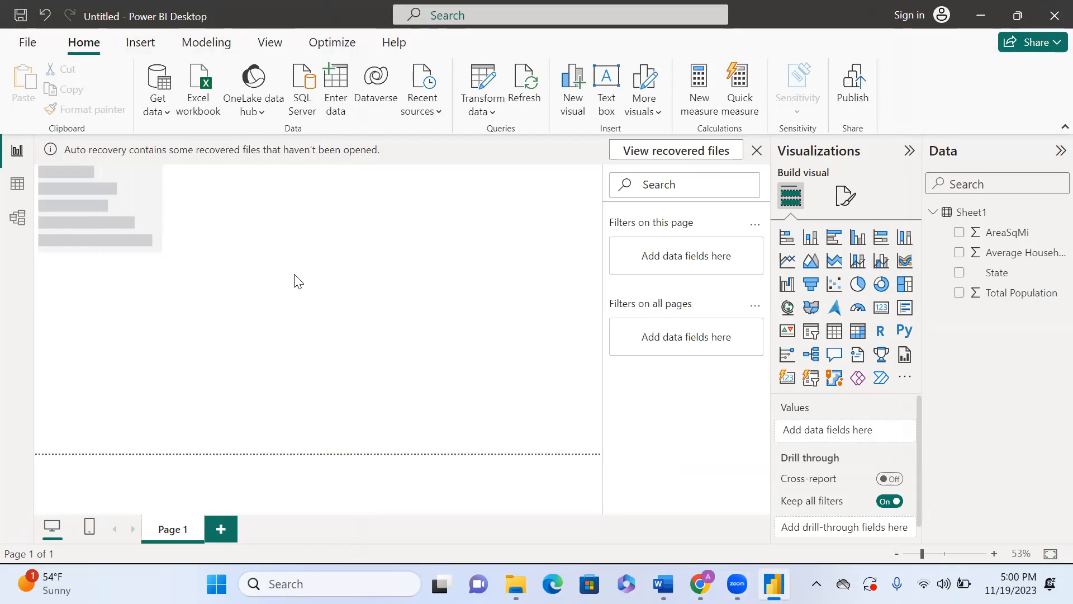
scroll(169, 83, down, 5)
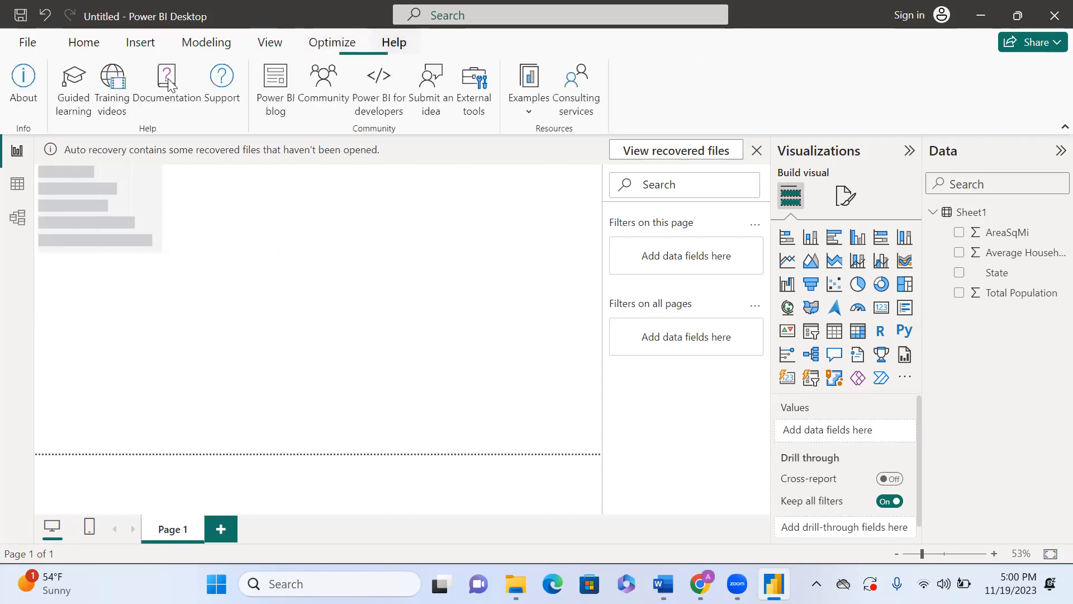
click(84, 42)
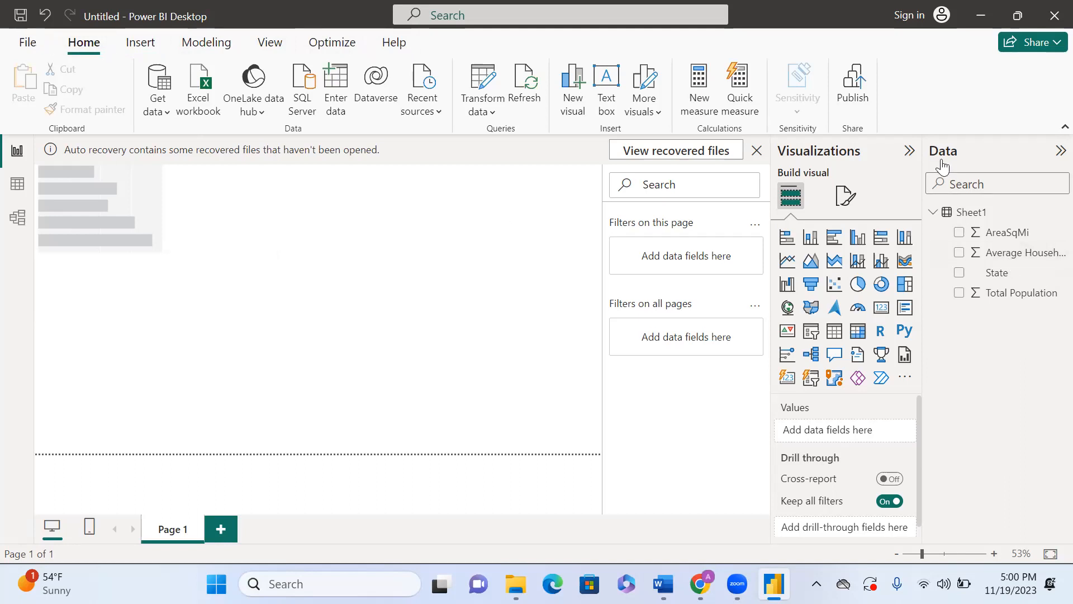
Step: Collapse the Visualizations and Data panes
click(913, 151)
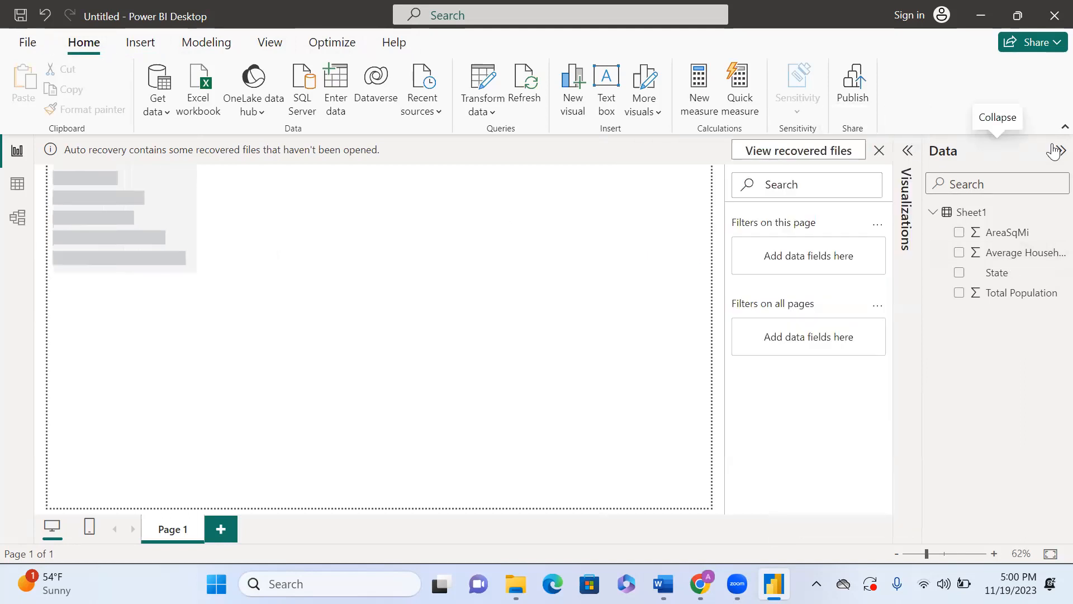
click(1061, 151)
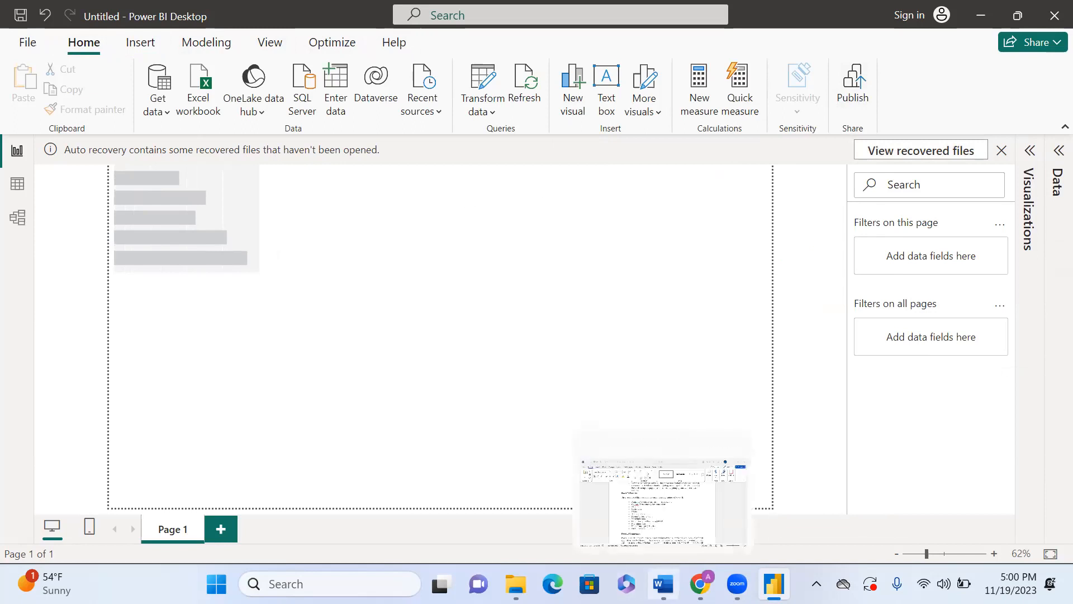
Step: Review the Power BI Features list in the Word document, then return to Power BI Desktop's Insert ribbon
click(663, 583)
scroll(516, 436, down, 2)
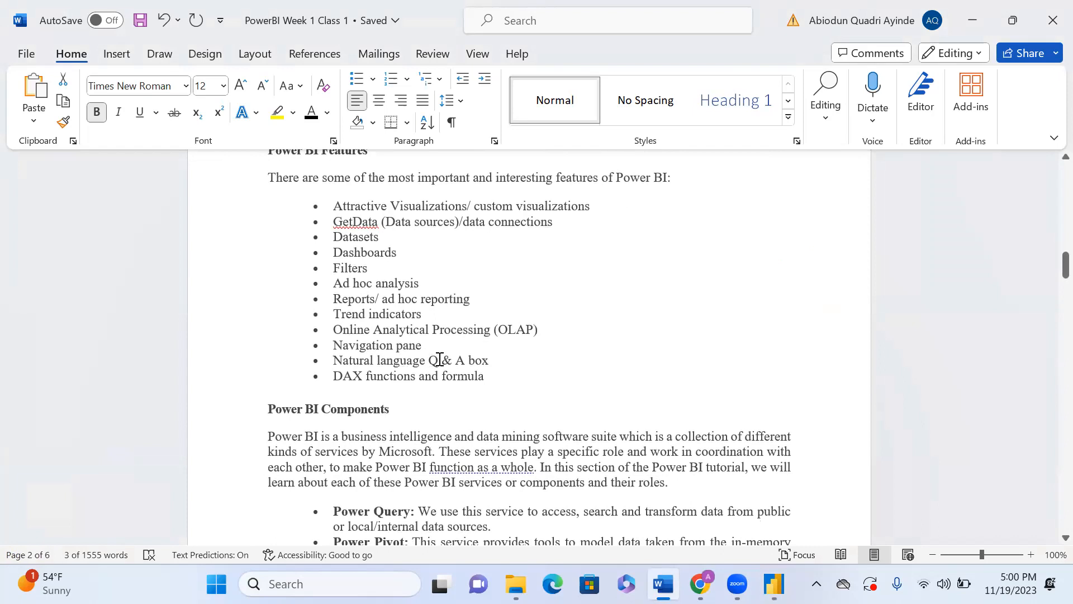
scroll(506, 374, up, 12)
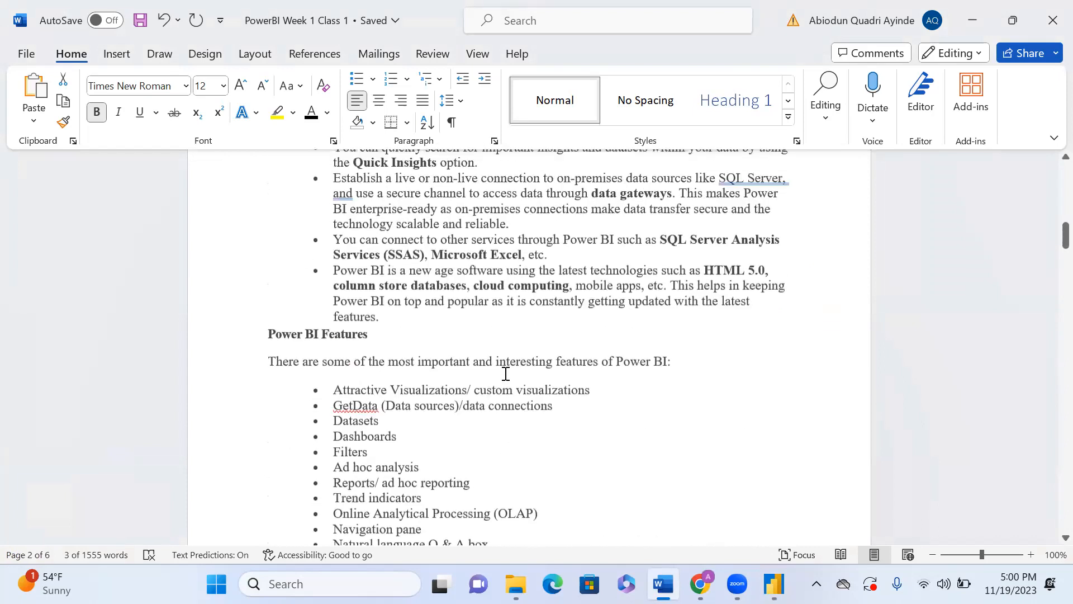
click(775, 583)
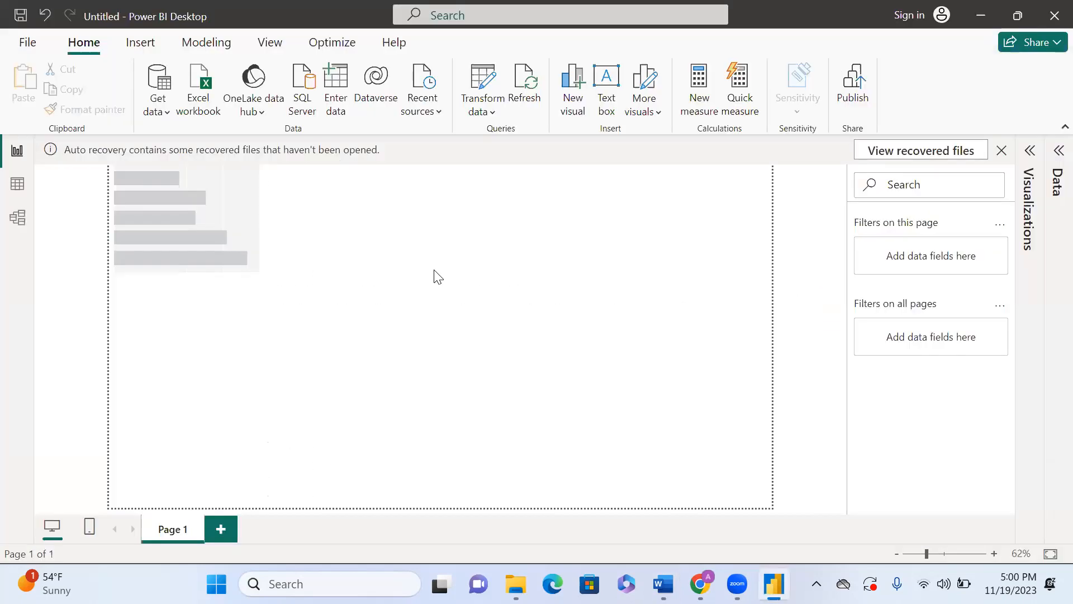
click(140, 43)
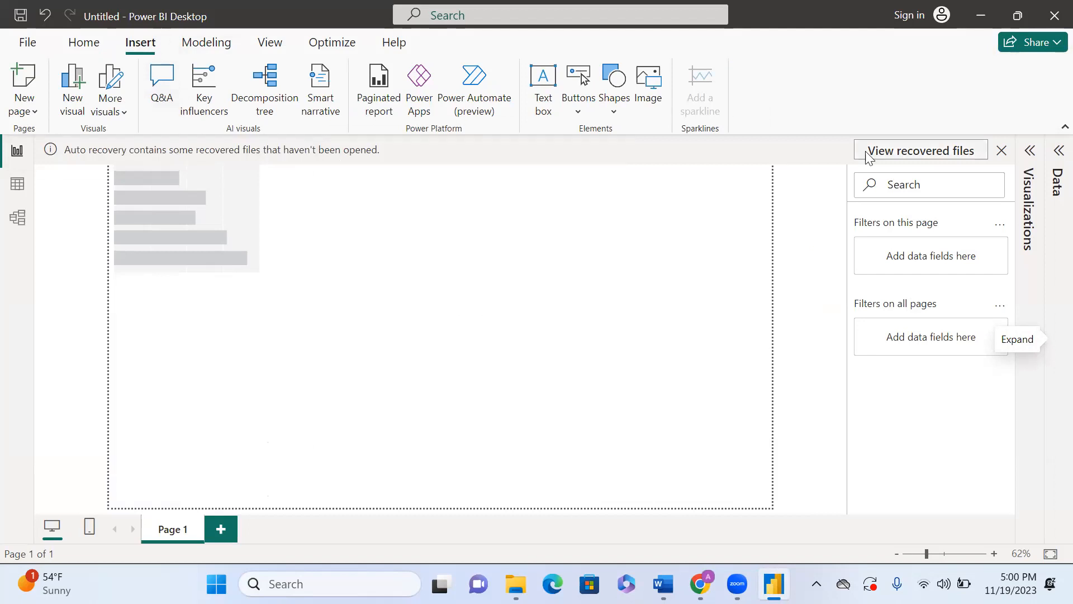
Step: Try to dismiss the auto recovery notification, then expand the Visualizations pane and keep the Data pane collapsed
click(1002, 151)
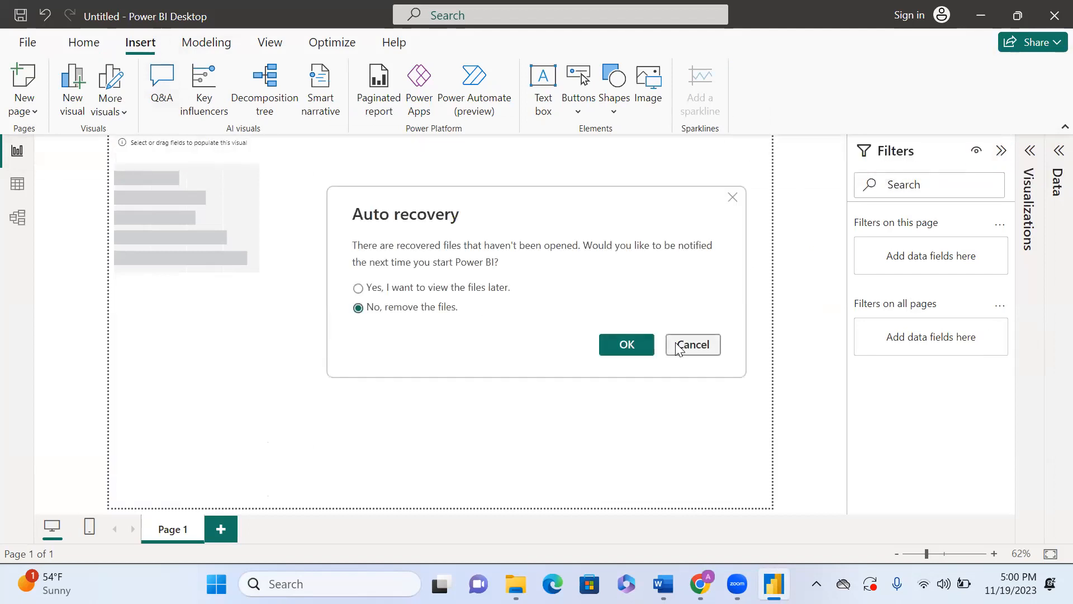
click(693, 342)
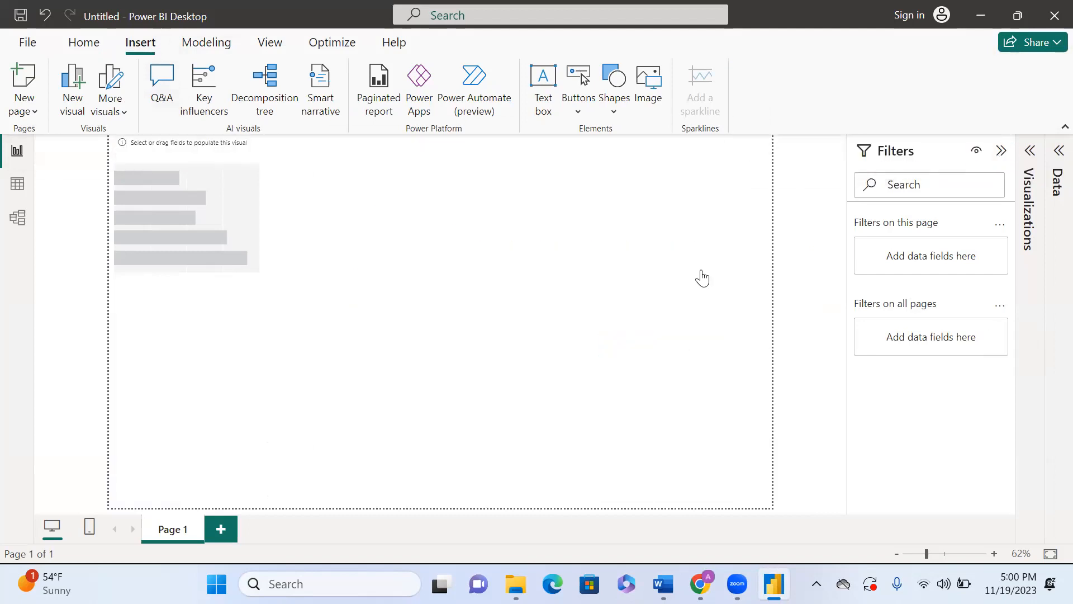
click(1053, 154)
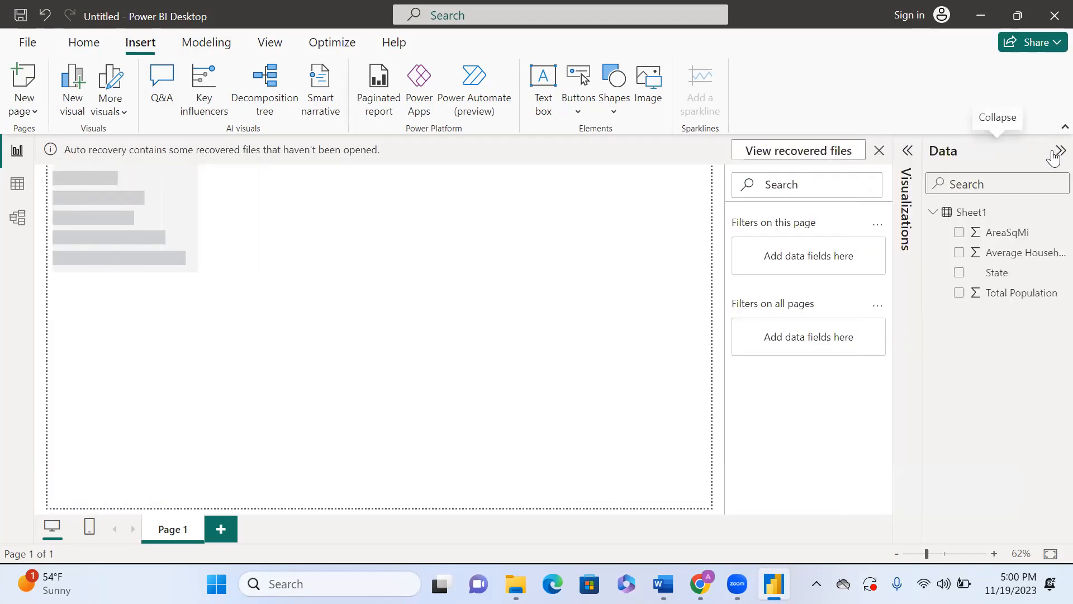
click(907, 153)
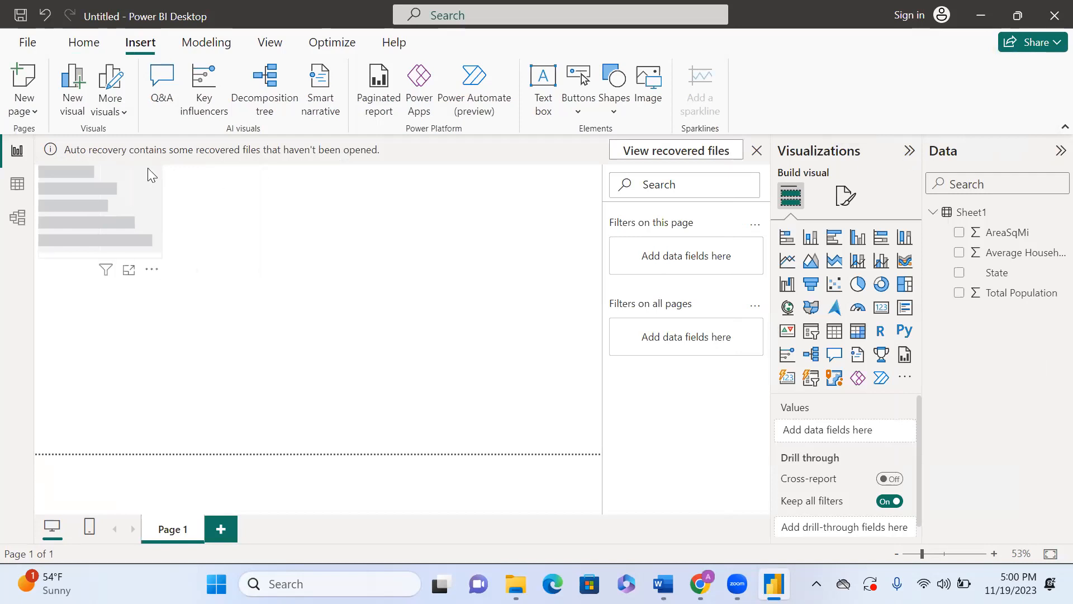
click(1058, 152)
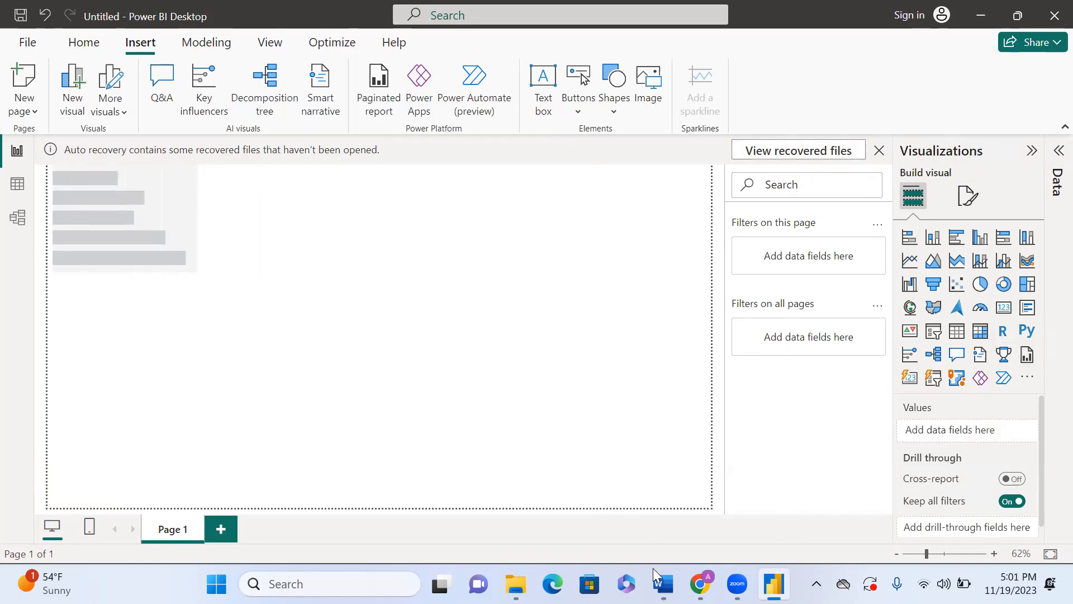
Step: Switch to the Word document and read through the Power BI Components section
mouse_move(656, 572)
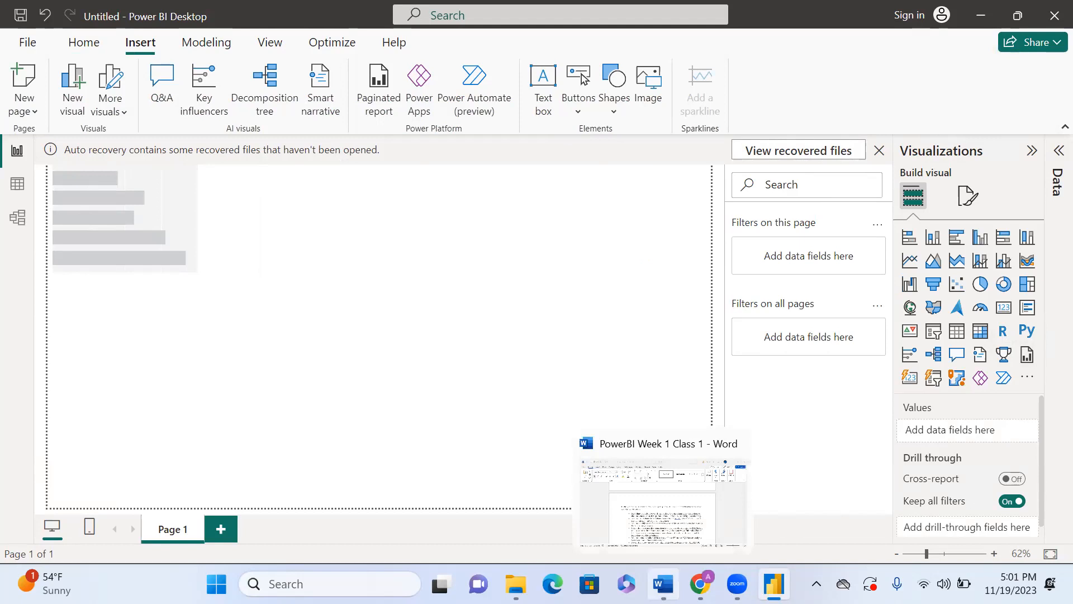
click(666, 522)
scroll(541, 419, down, 1)
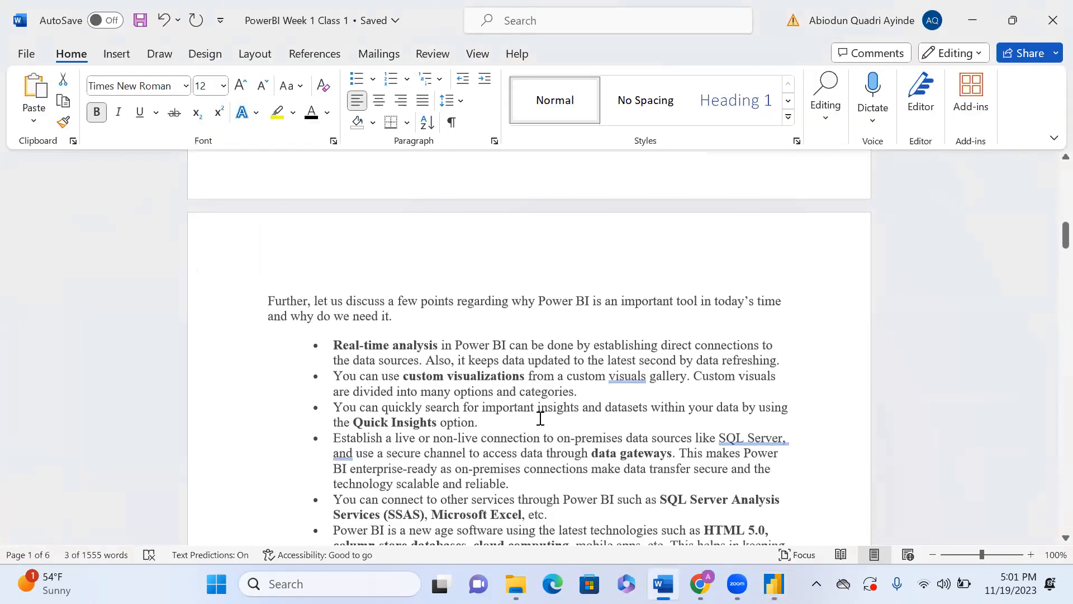
scroll(540, 419, up, 5)
scroll(540, 419, down, 9)
scroll(541, 418, down, 10)
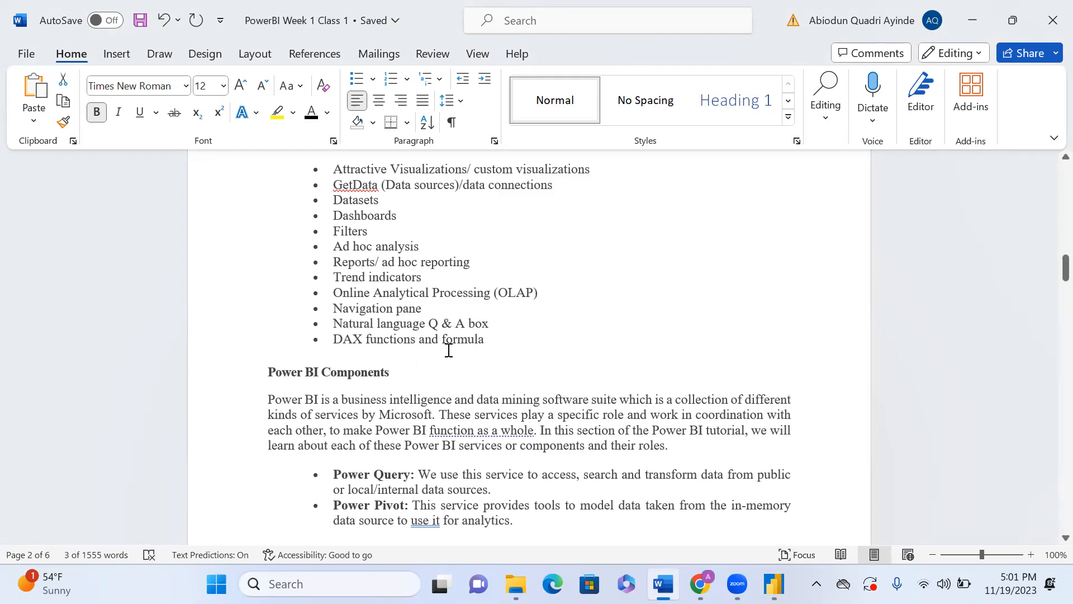
scroll(420, 362, down, 2)
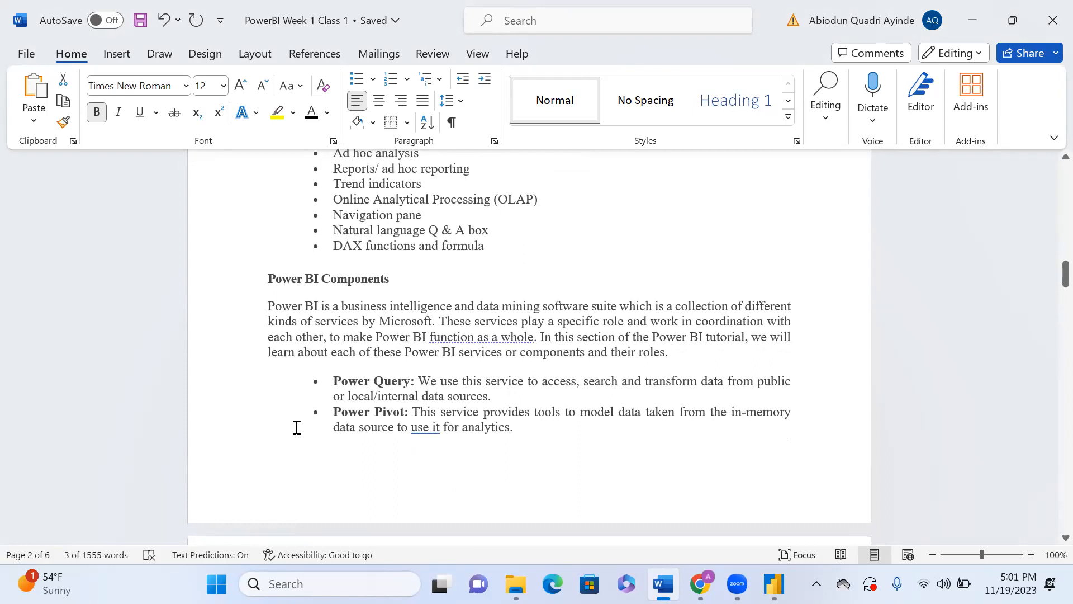
scroll(347, 445, down, 3)
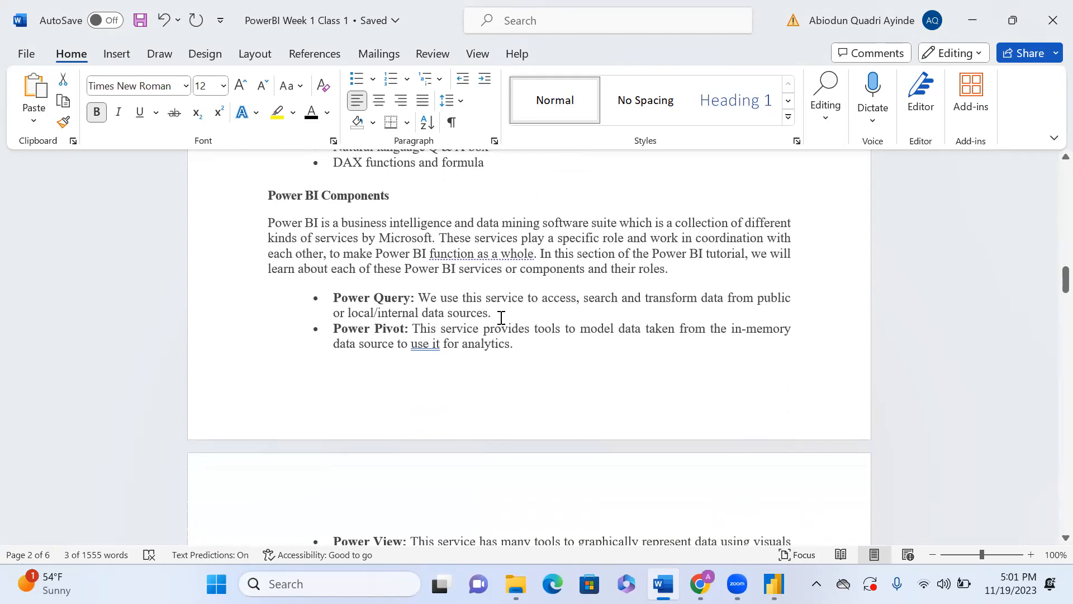
Step: Return to Power BI Desktop, collapse the Visualizations pane and expand the Data pane
mouse_move(777, 572)
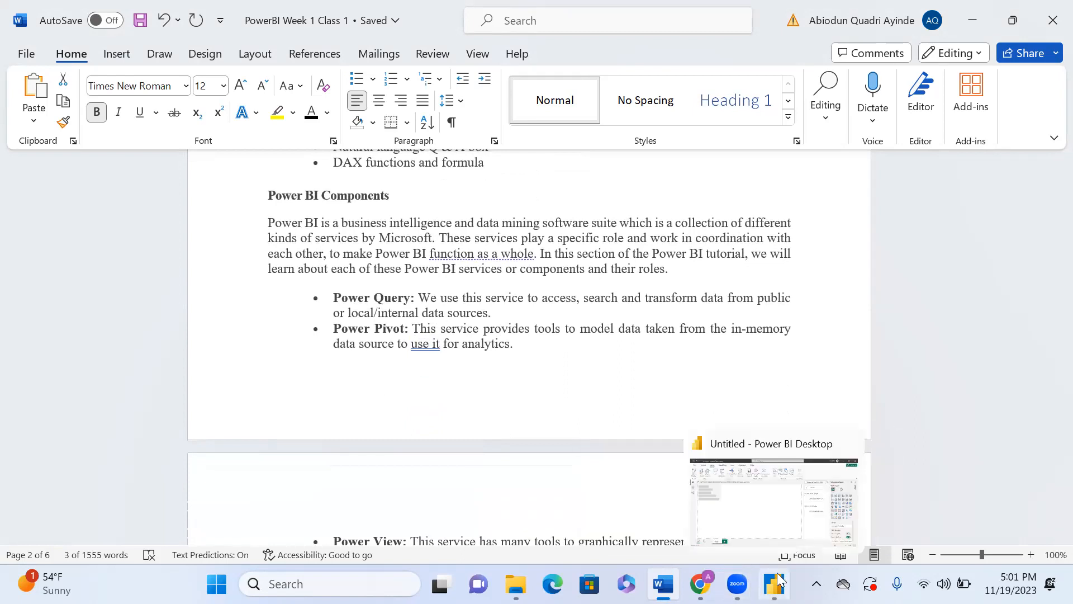
click(777, 514)
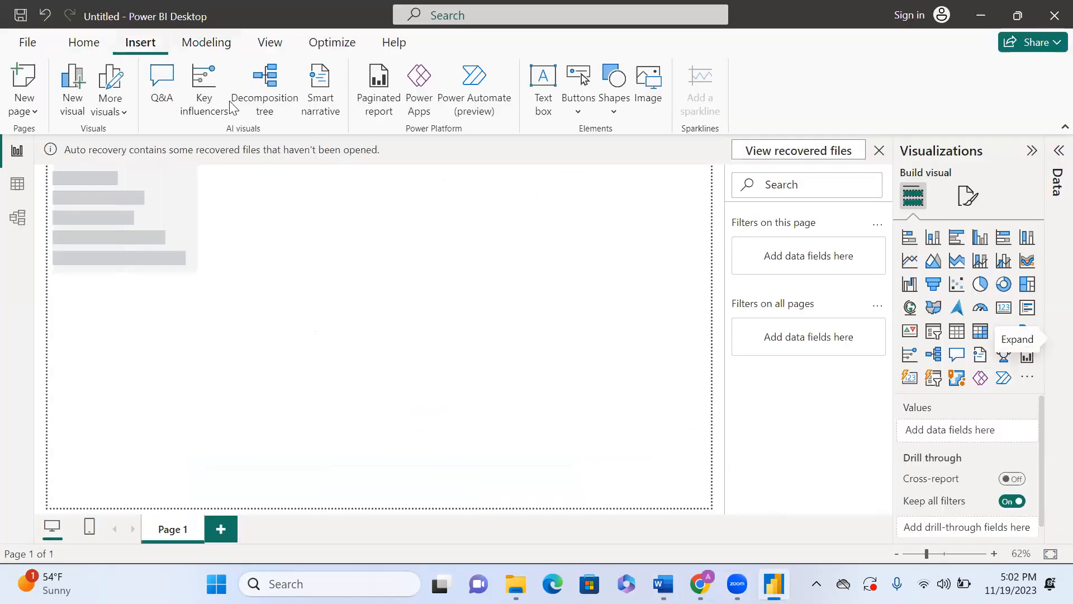
click(1035, 152)
click(1056, 150)
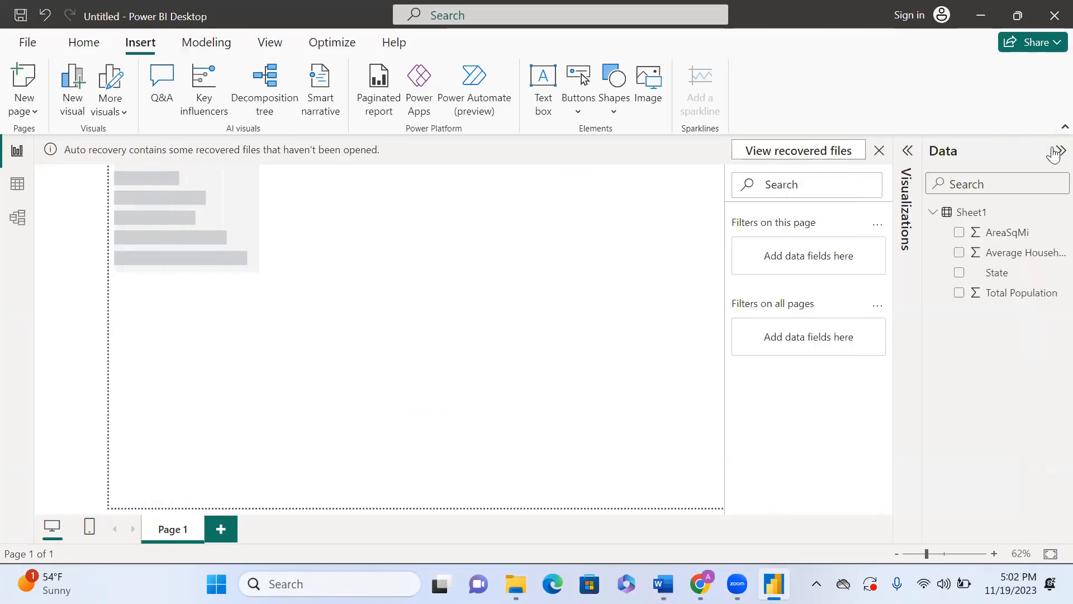
Step: Select the Sheet1 table in the Data pane and browse the Modeling, Insert and Home ribbon tabs
click(963, 218)
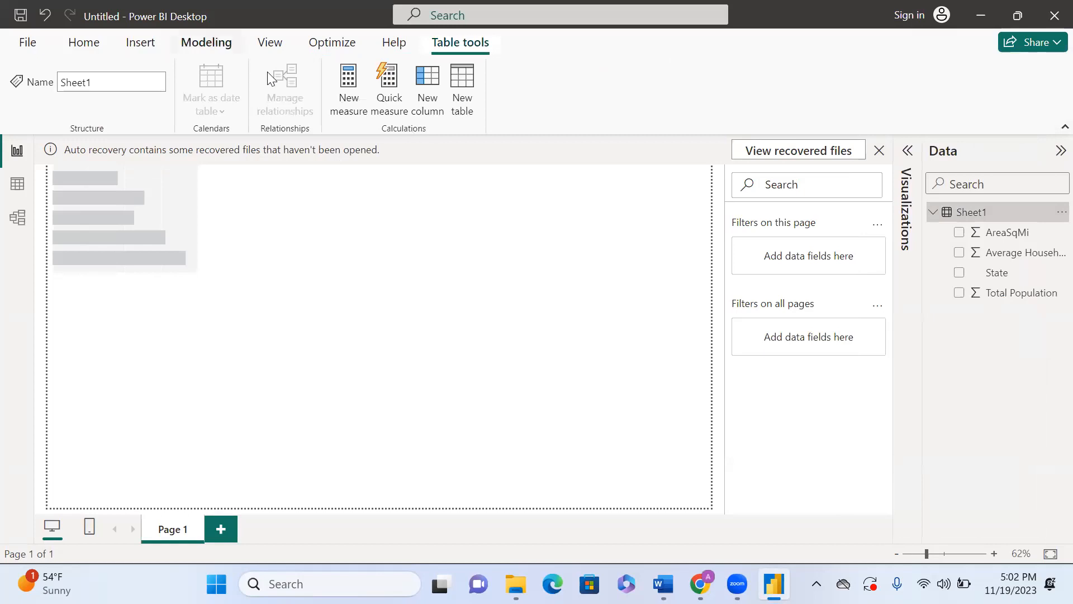
click(206, 42)
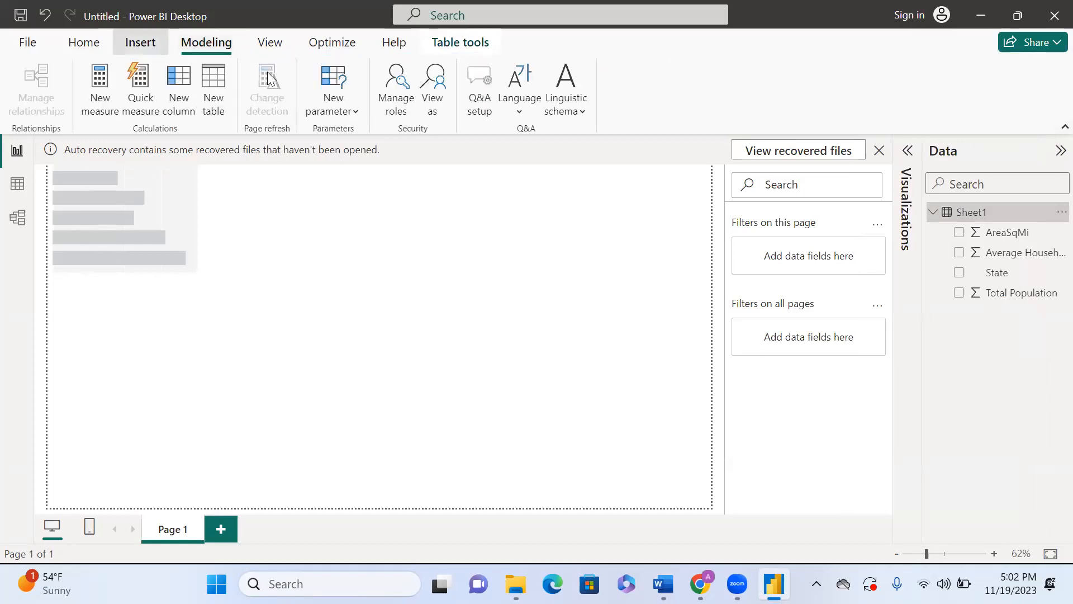
click(140, 42)
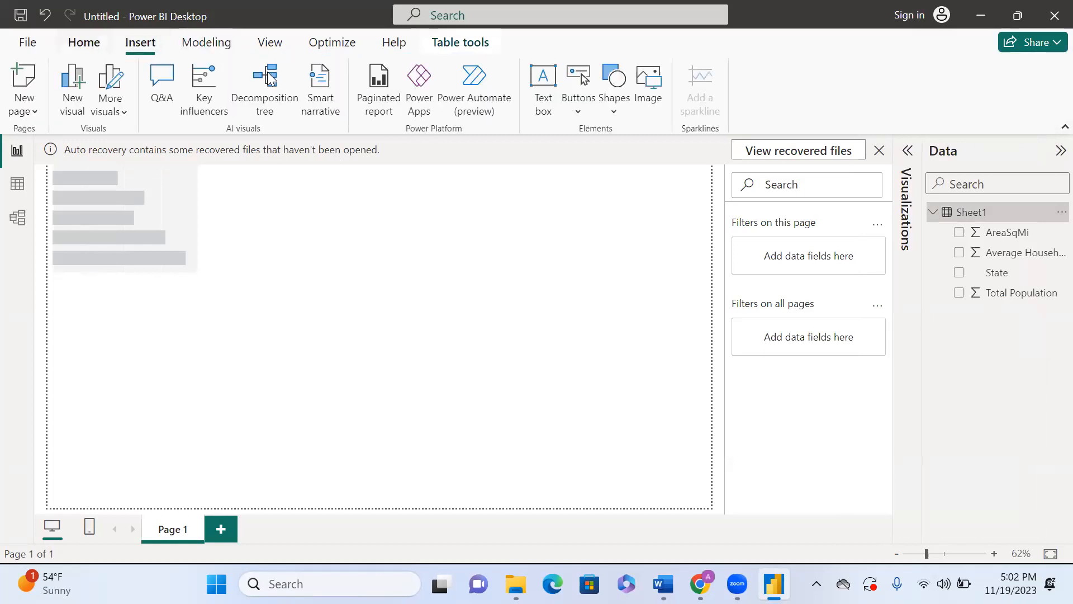
click(83, 43)
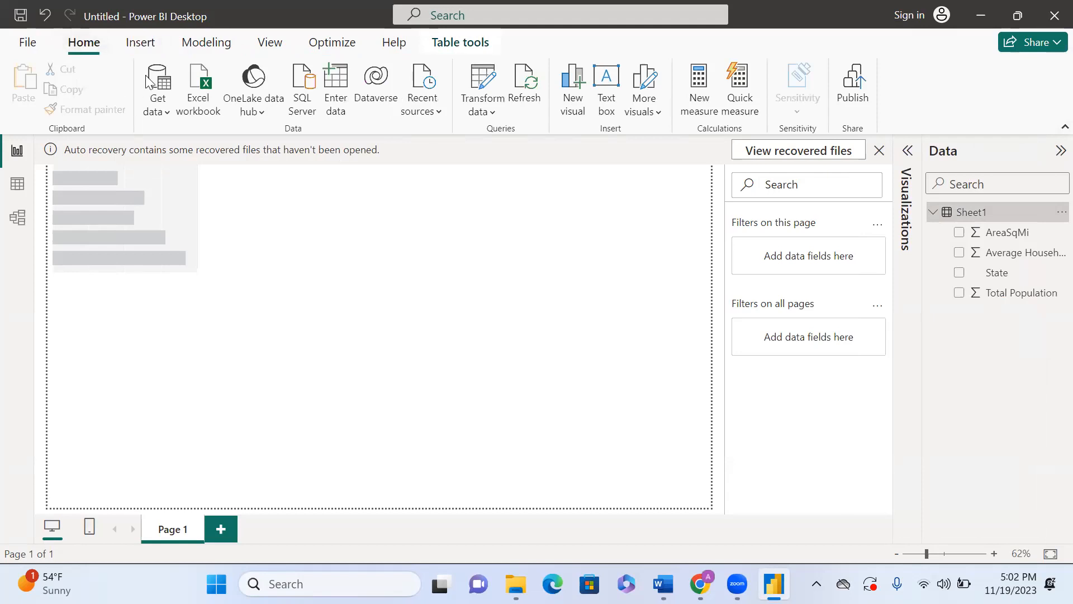
Step: Open the data in Power Query Editor and inspect the Source and Navigation step settings
click(483, 112)
click(503, 139)
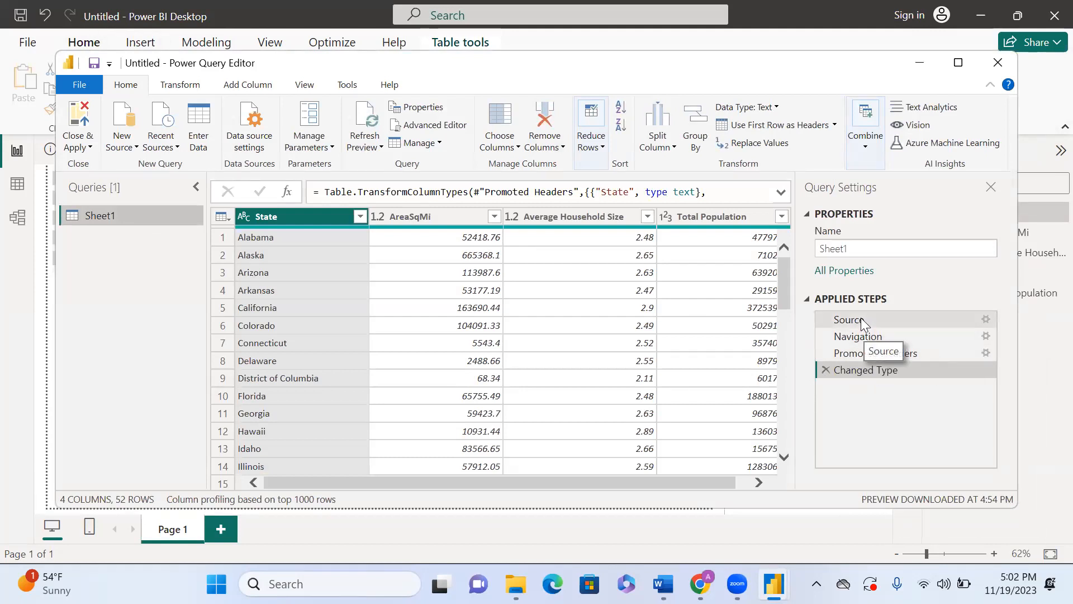
click(983, 321)
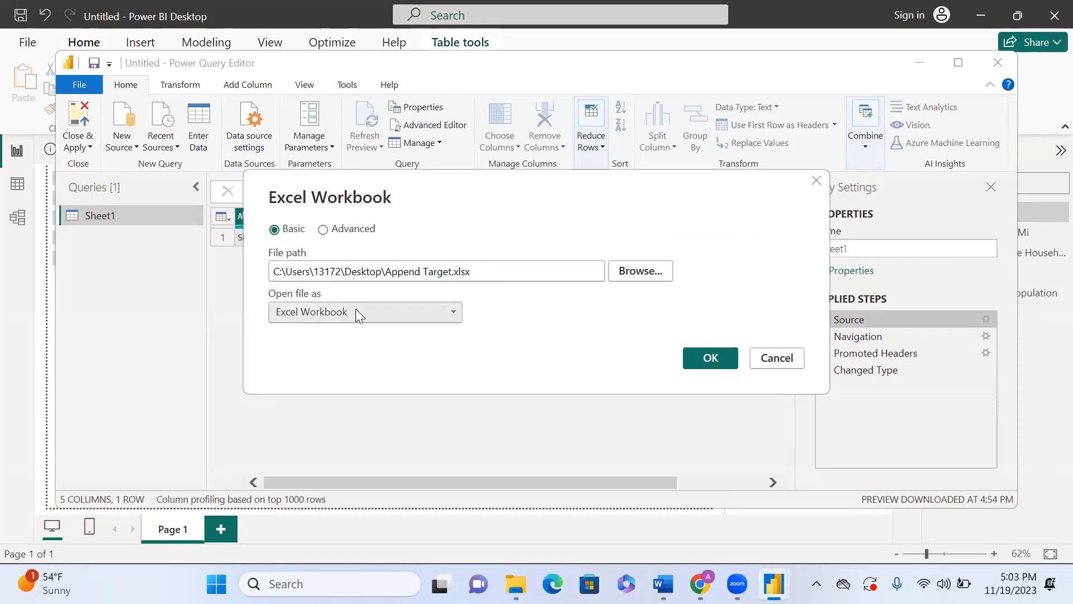
click(818, 181)
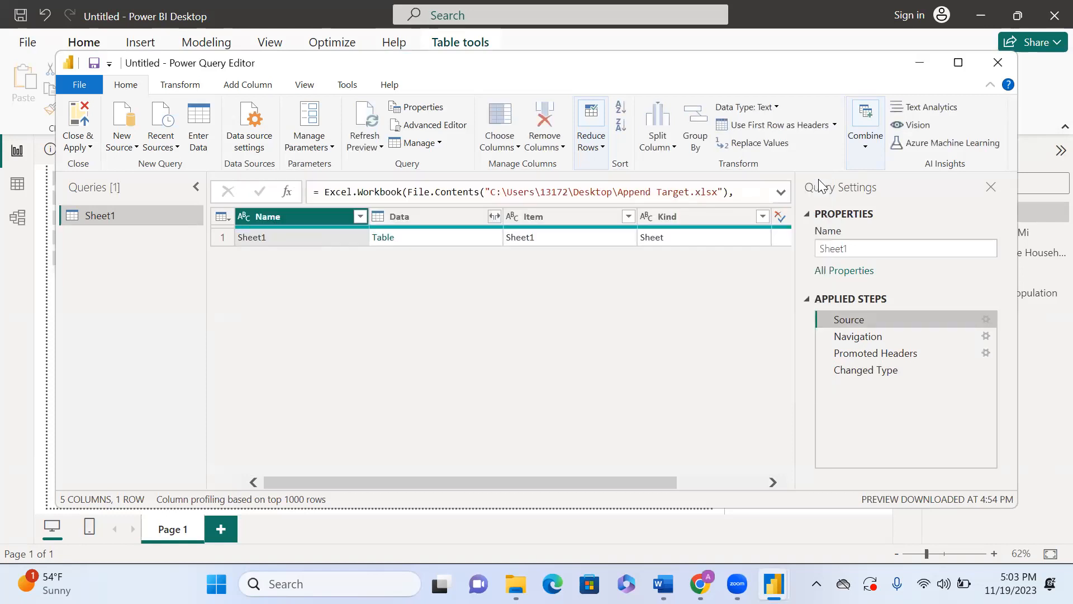
click(986, 335)
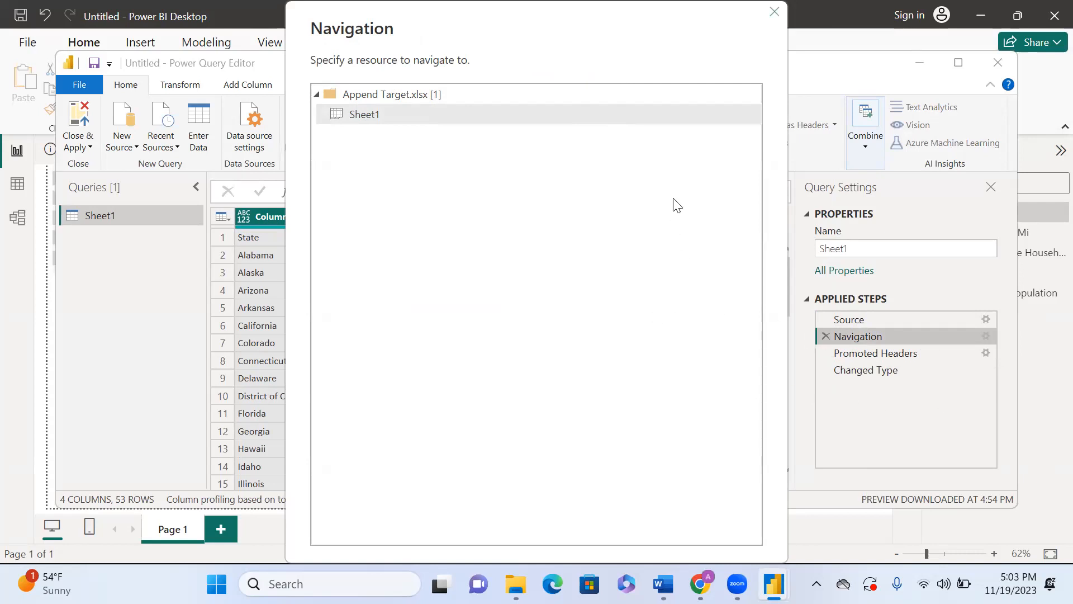
key(Escape)
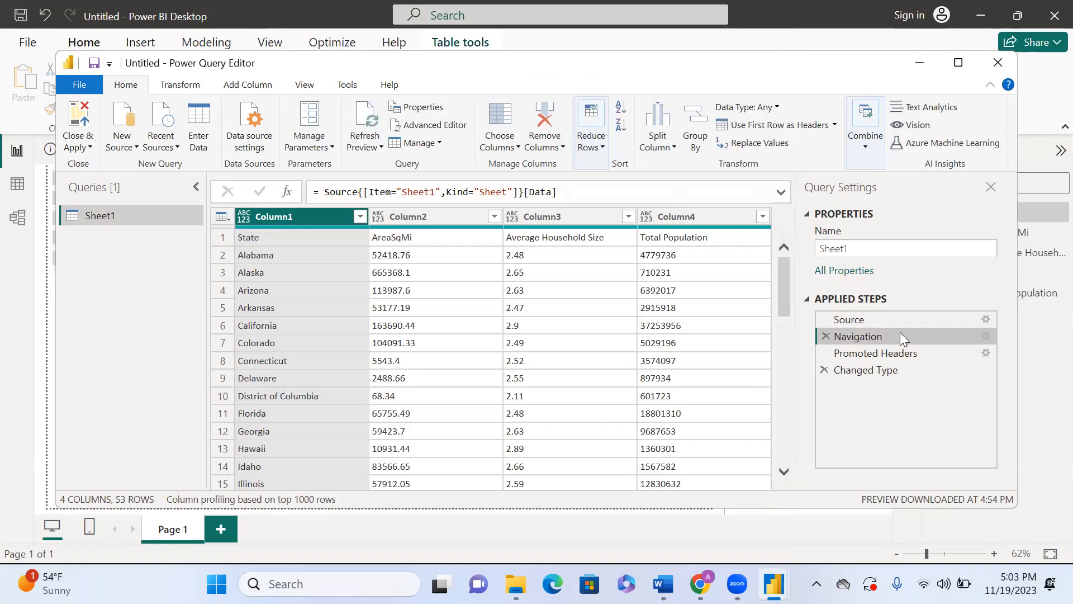
Step: Open the Promoted Headers step's settings and confirm Promote all scalar types
click(986, 354)
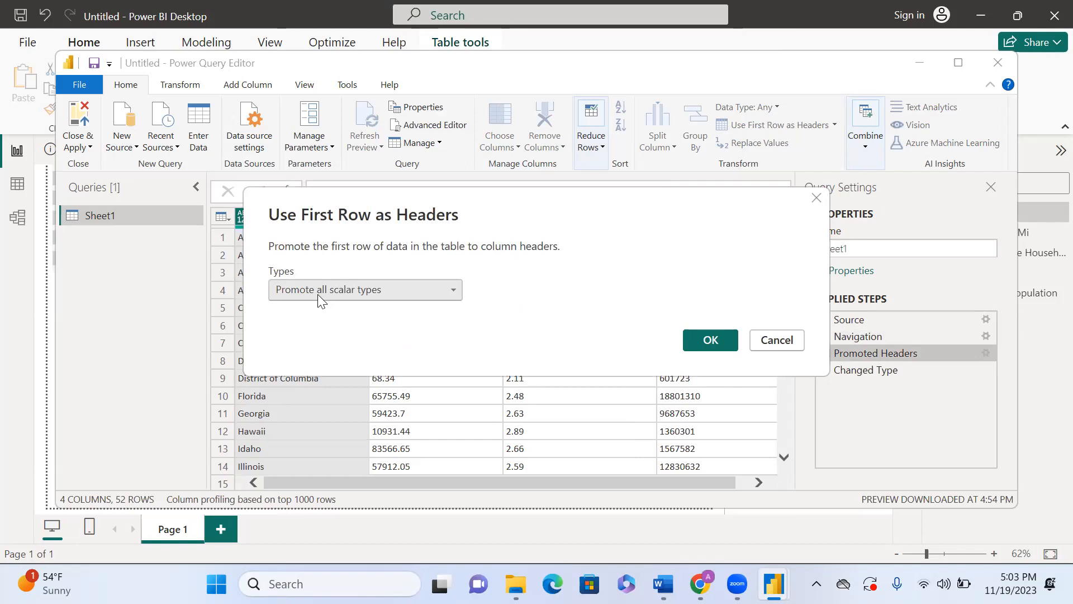
click(451, 295)
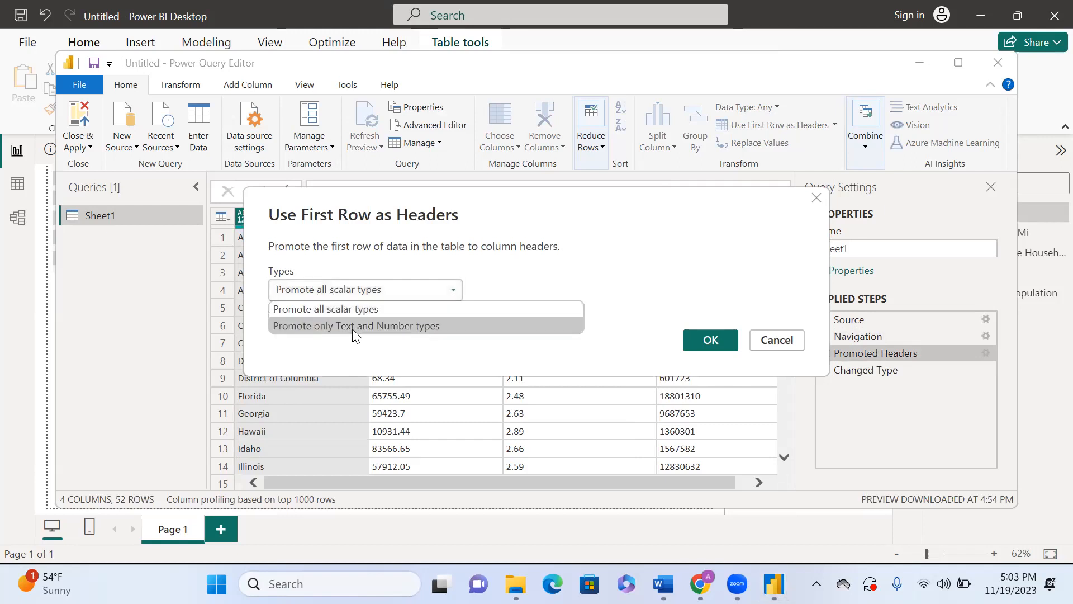
click(453, 289)
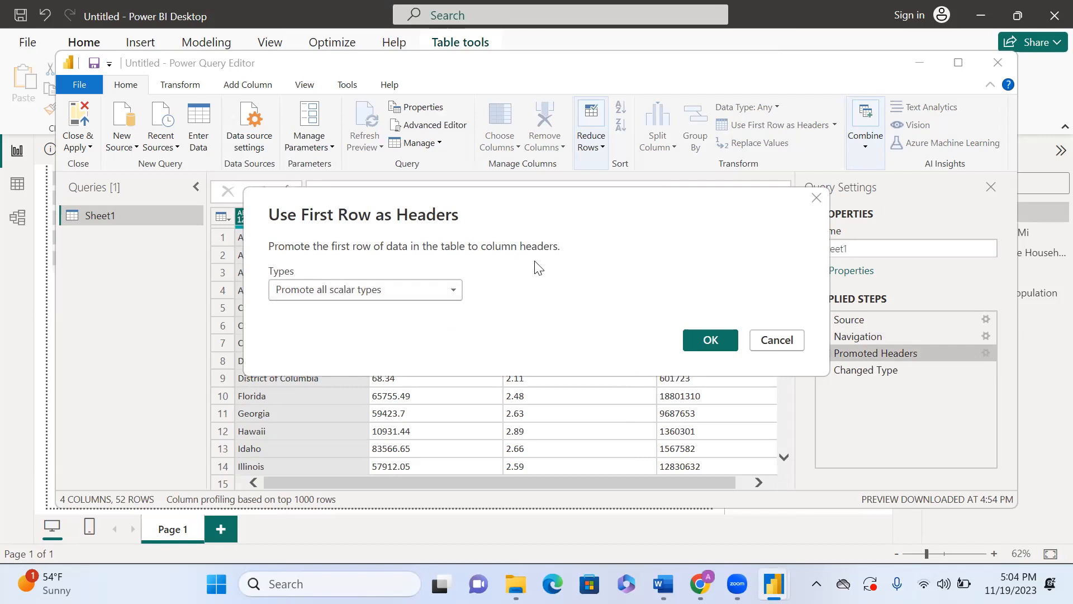
click(456, 288)
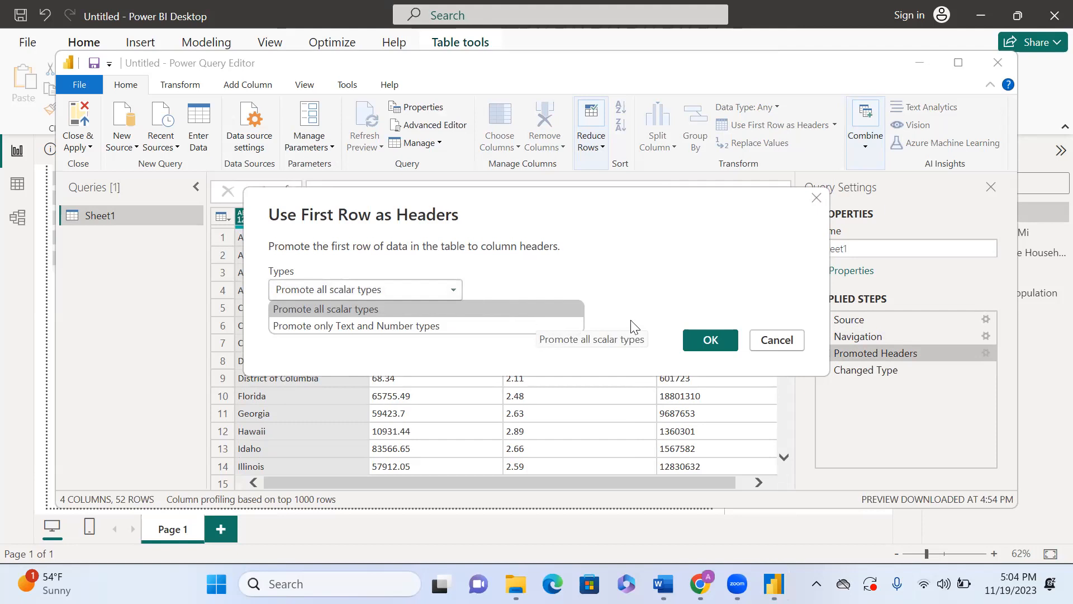
click(712, 341)
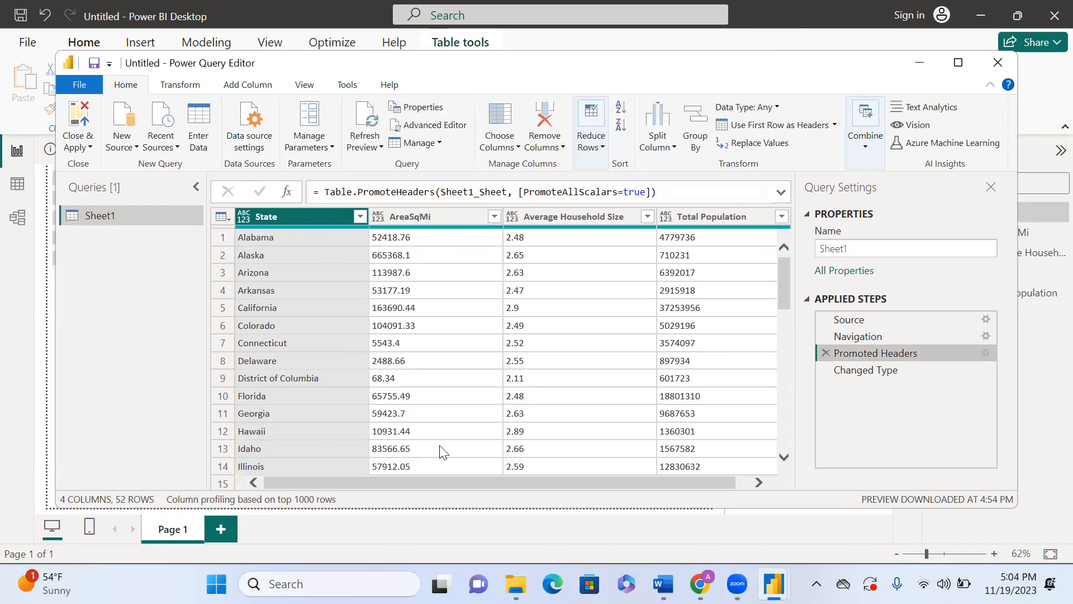
Step: Scroll across the preview columns, open the Average Household Size data type list, then close the Power Query Editor
click(747, 484)
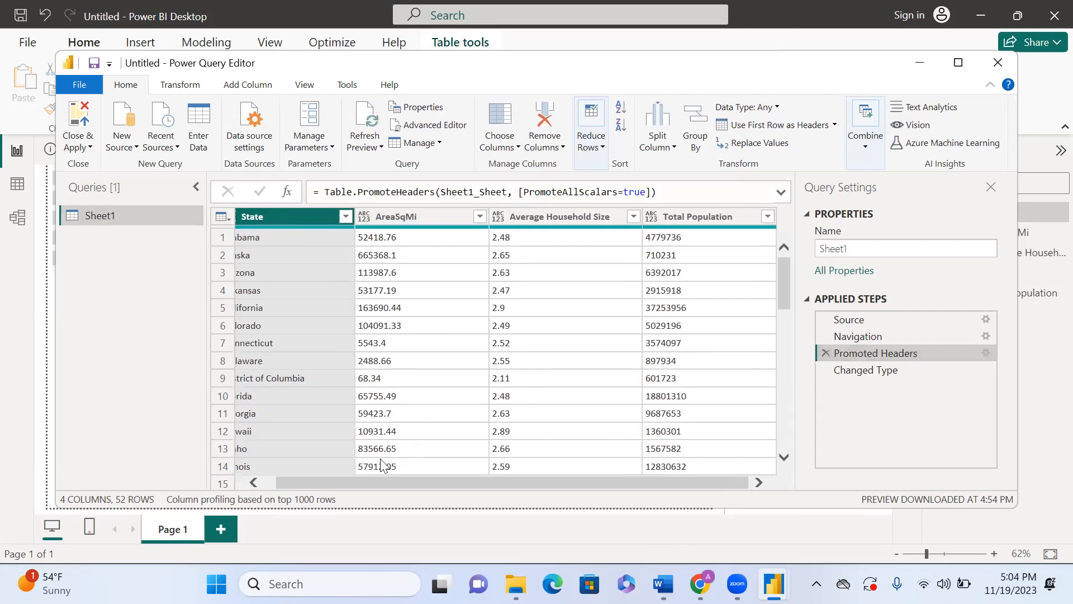
click(261, 480)
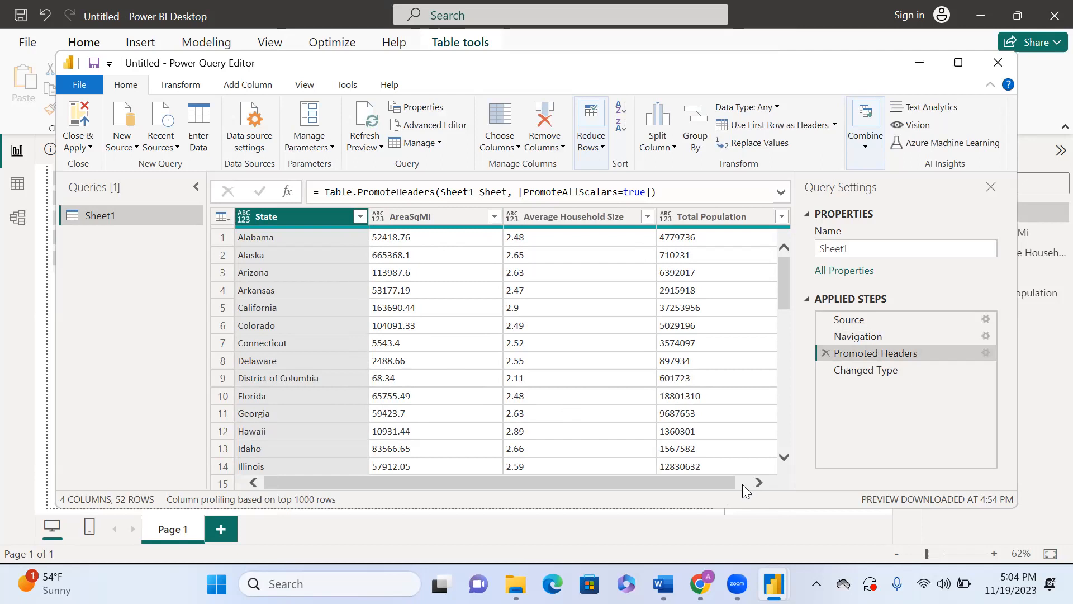
click(759, 482)
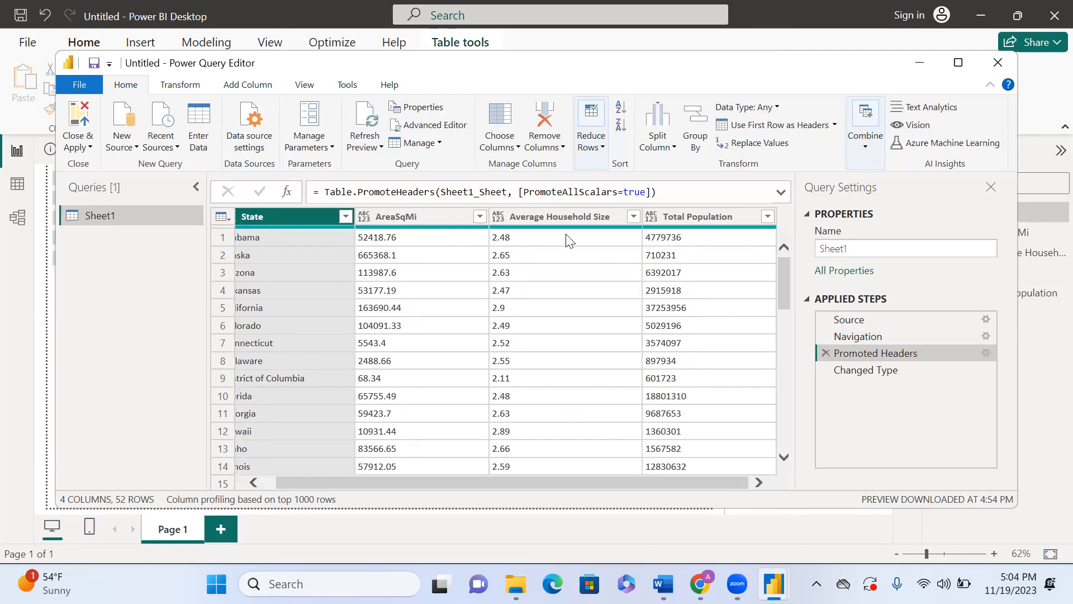
click(500, 212)
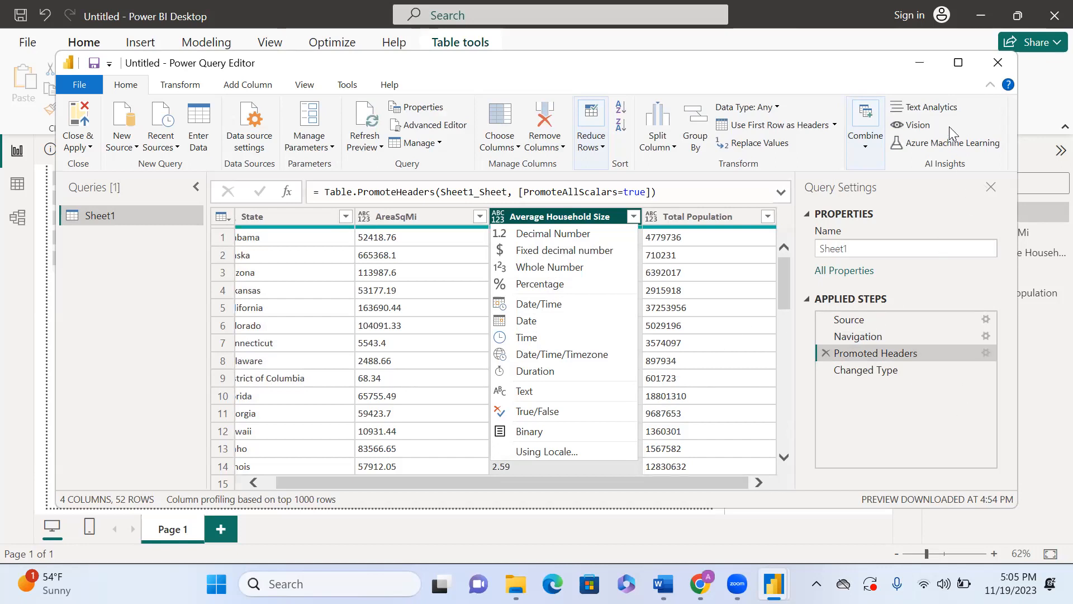
click(988, 72)
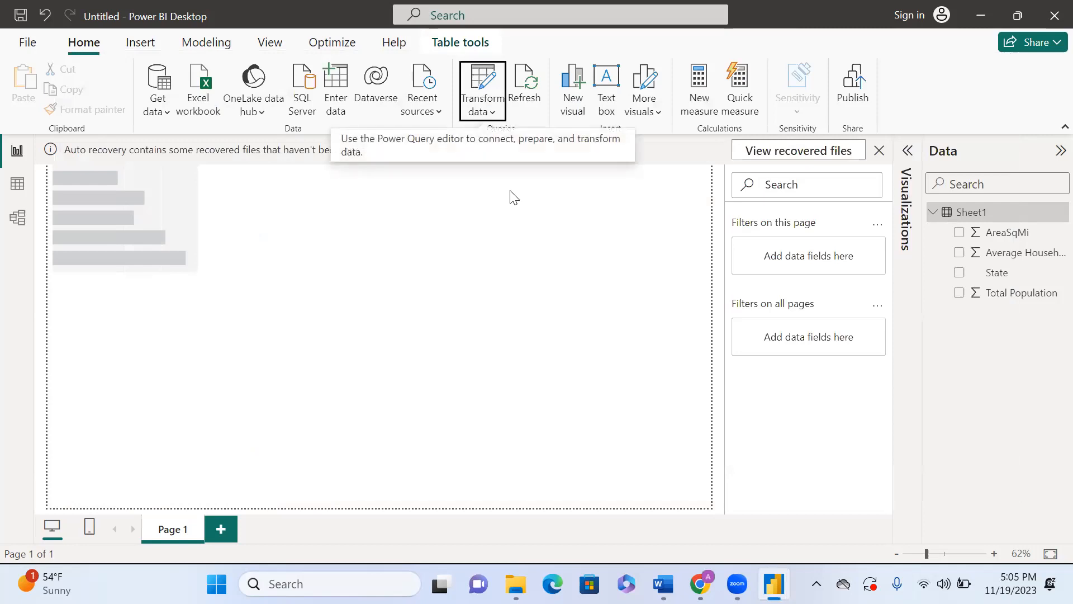
Step: Open the data in Power Query Editor through Transform data
click(482, 112)
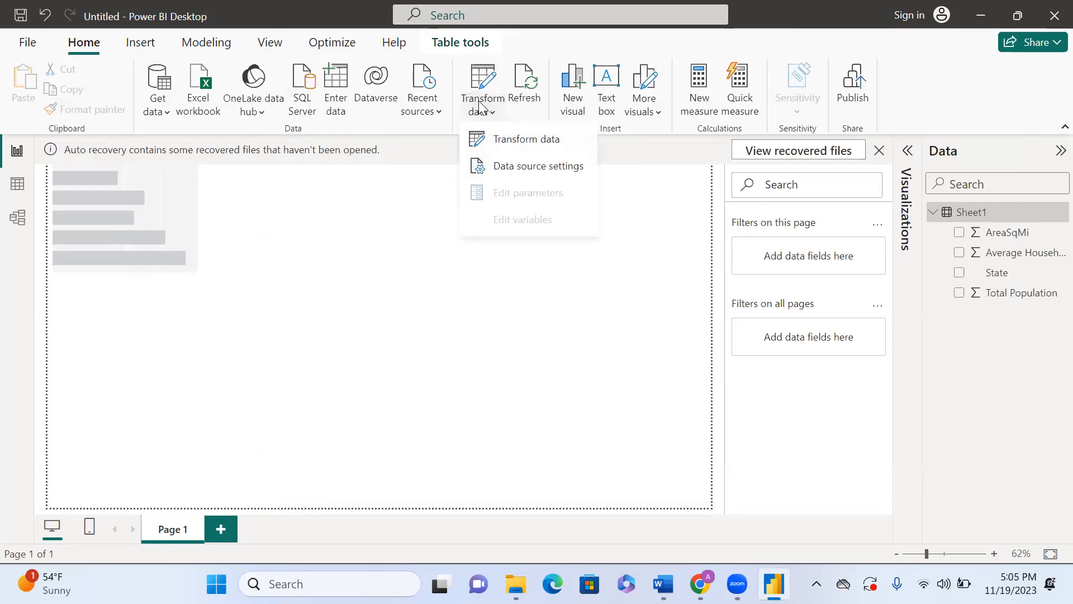
click(515, 144)
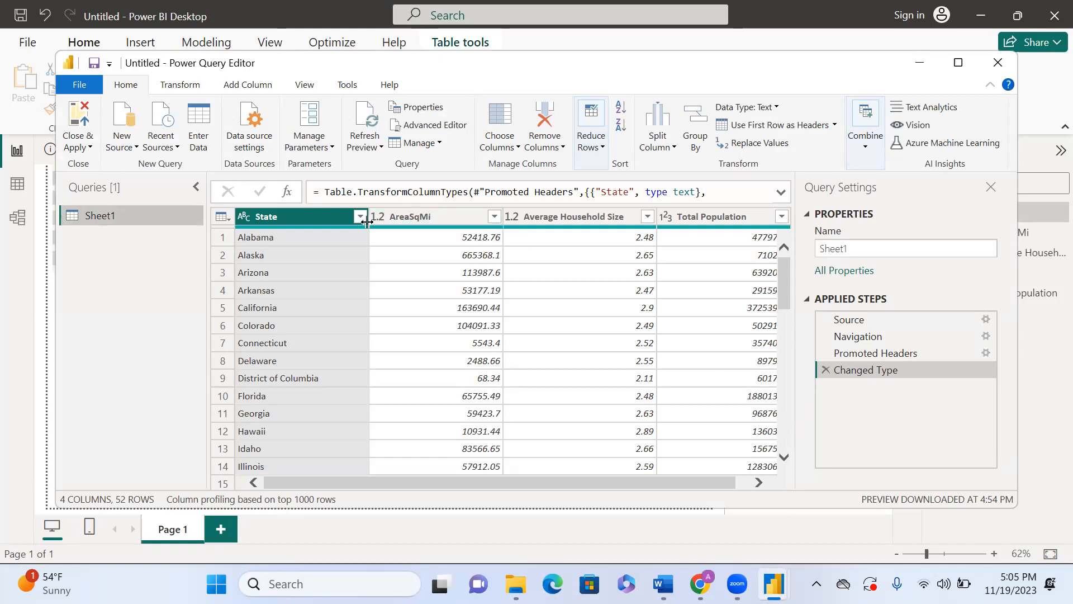
Step: Change the State column's type to Whole Number as a new step, then delete that step and close the editor
click(245, 217)
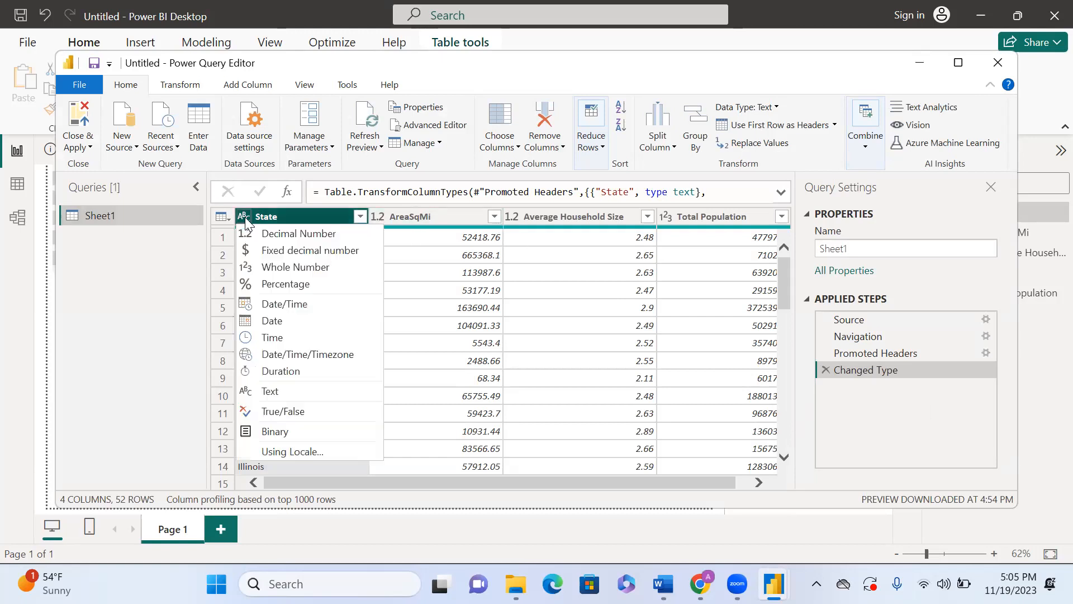
click(279, 268)
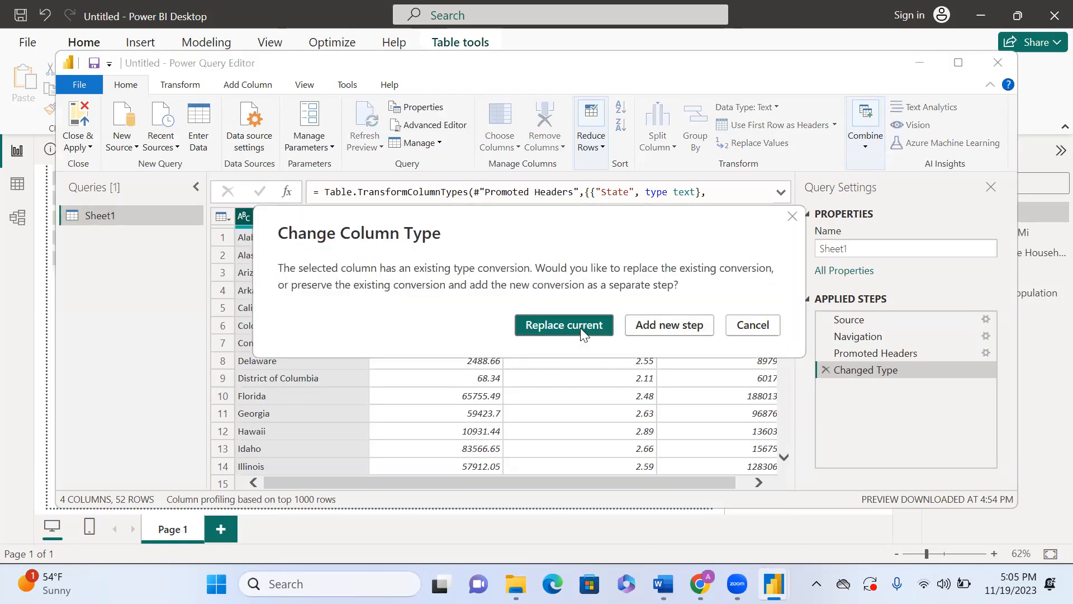
click(653, 323)
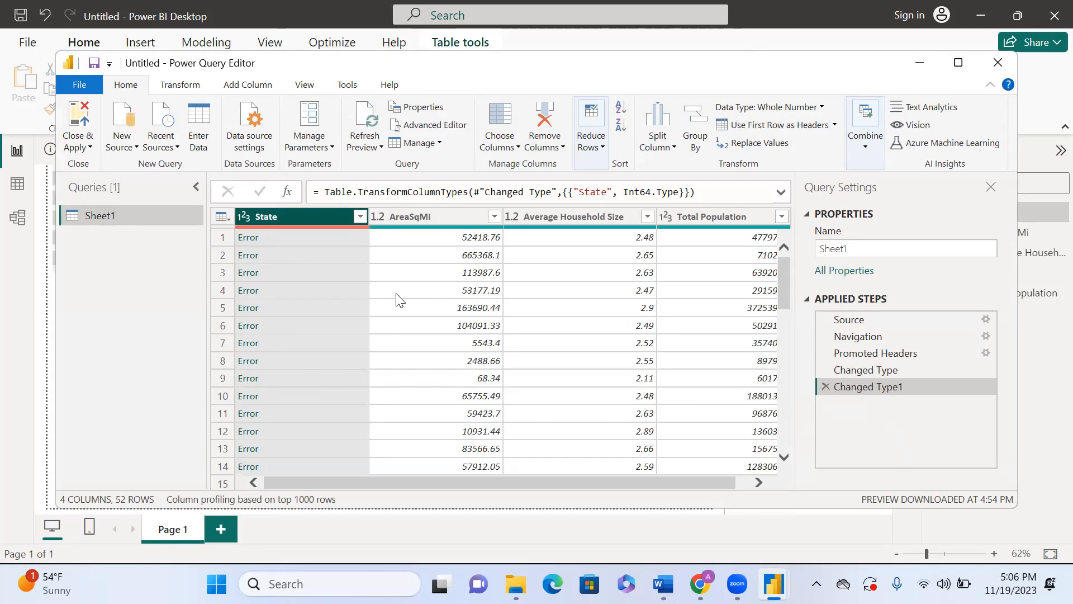
click(826, 387)
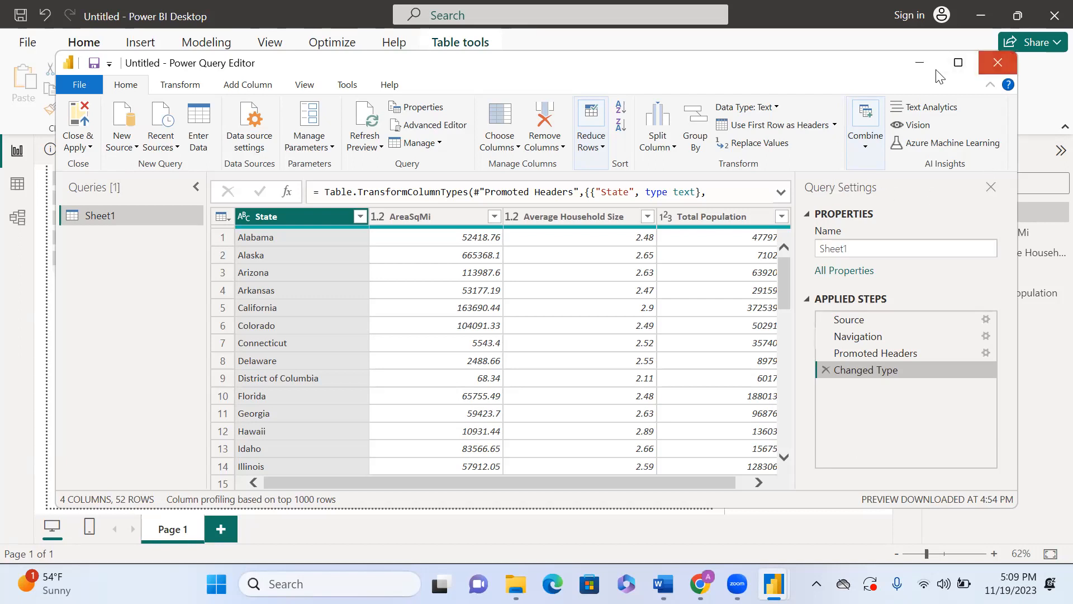
click(998, 63)
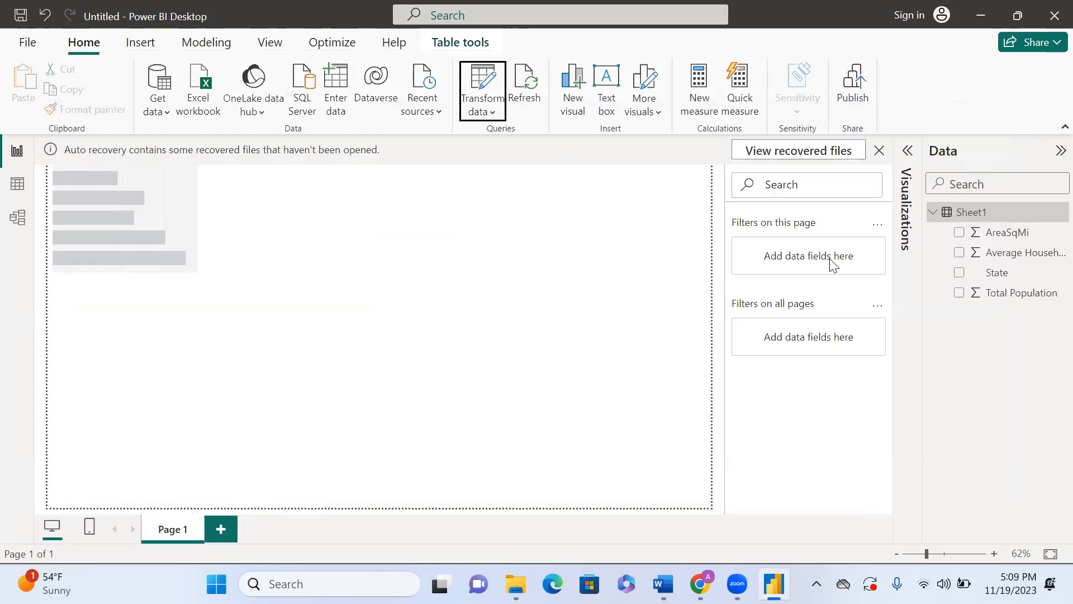
Step: Switch to the Word document and scroll to the Power BI Components list
click(663, 584)
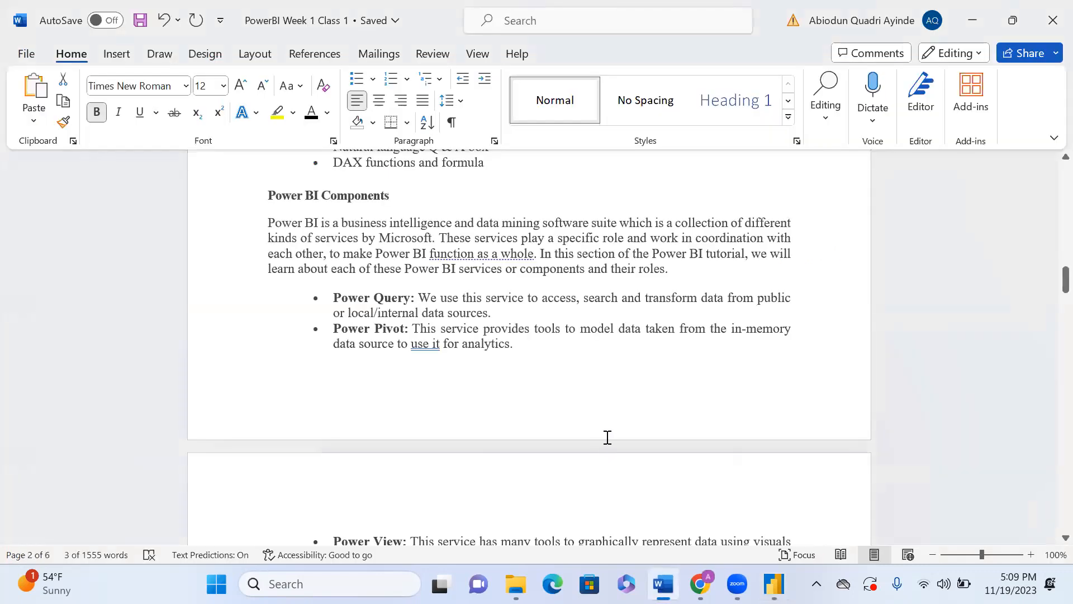
scroll(607, 437, down, 2)
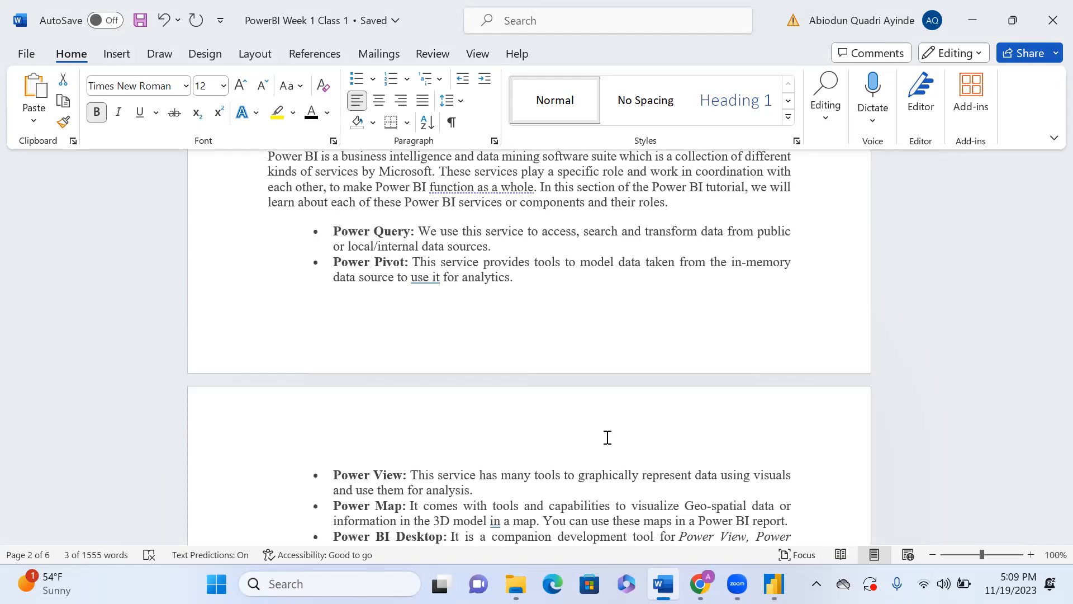
scroll(607, 437, down, 3)
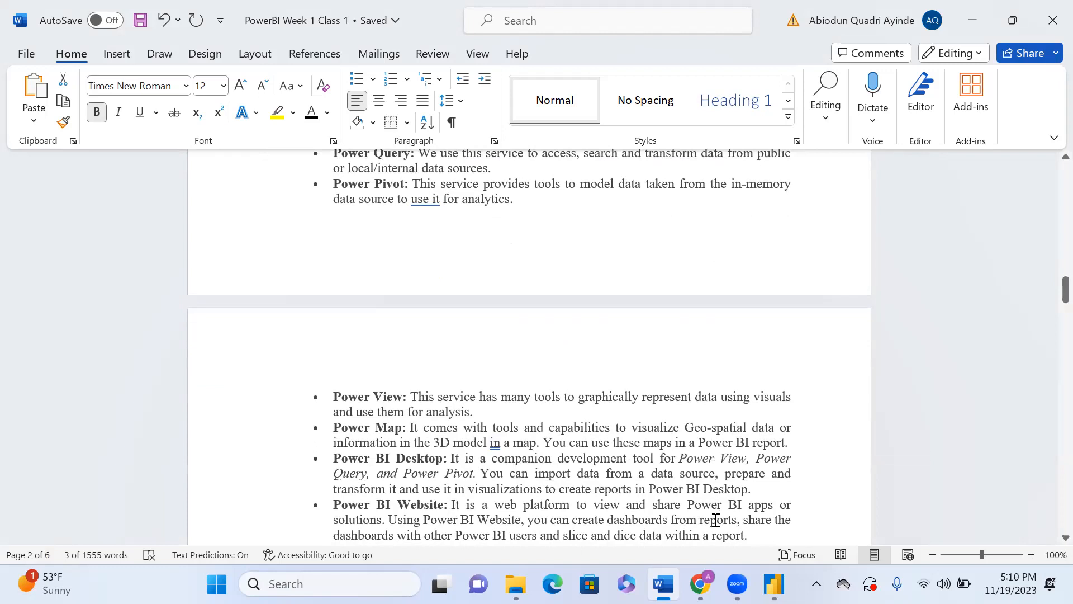
Step: Return to Power BI Desktop and expand the Visualizations pane
mouse_move(774, 584)
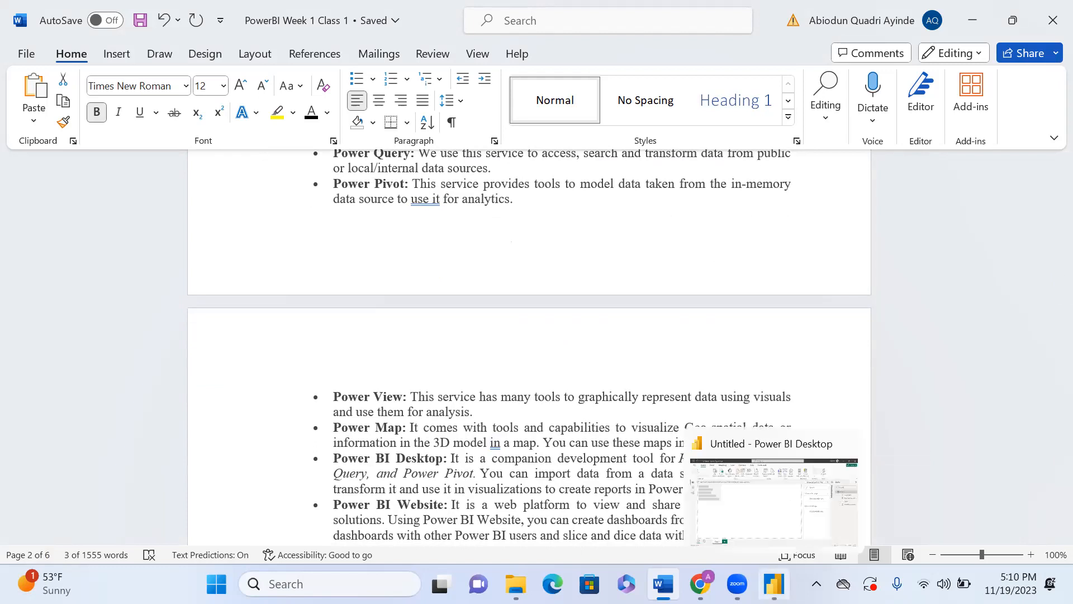
click(836, 513)
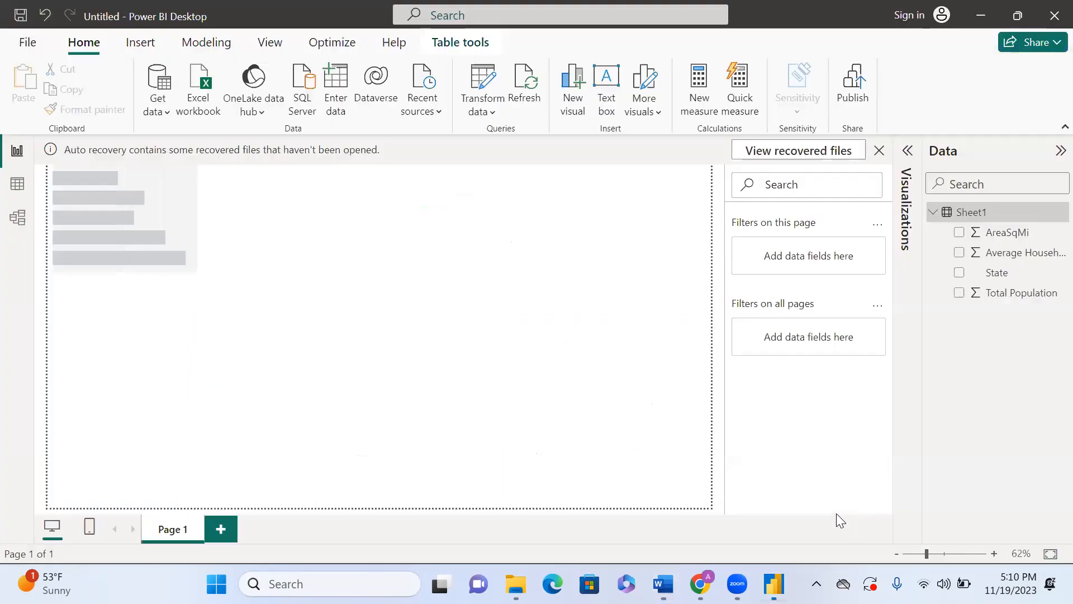
click(908, 155)
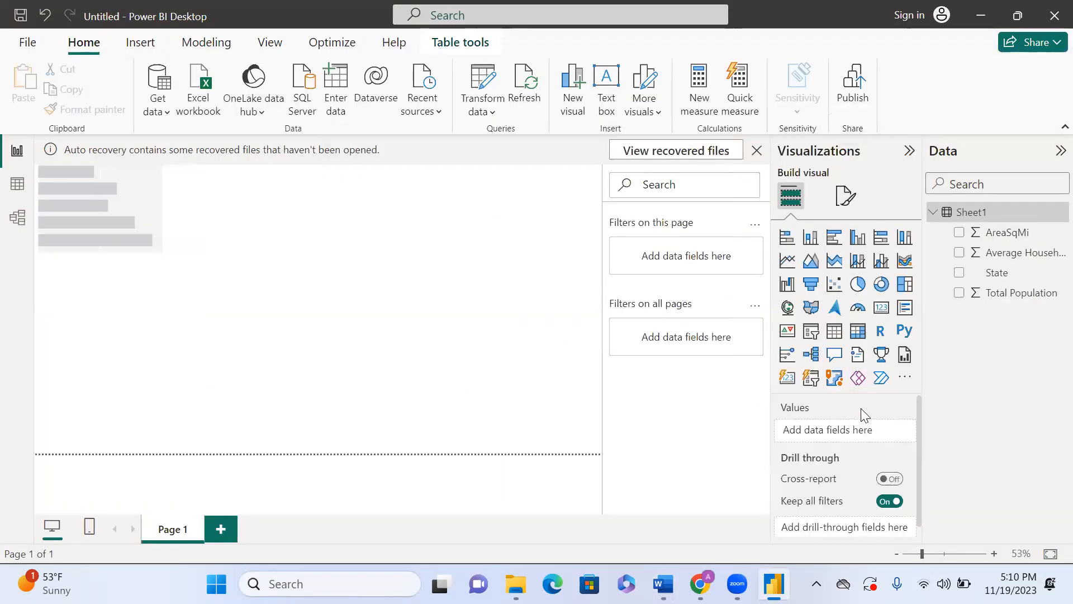
Step: Insert a Map visual on the report page and move it toward the centre of the canvas
click(811, 311)
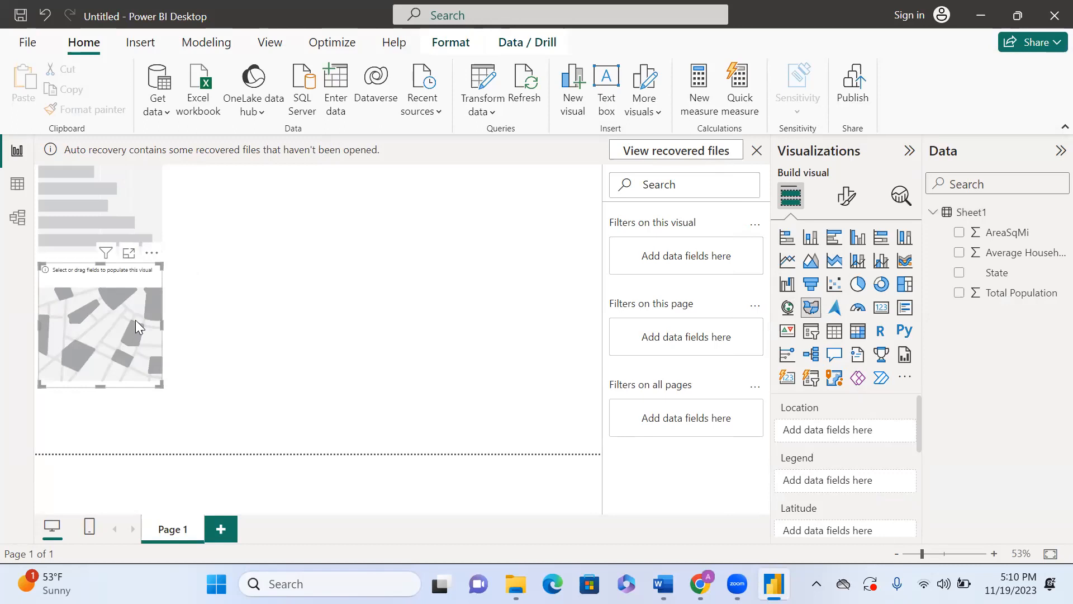
click(789, 308)
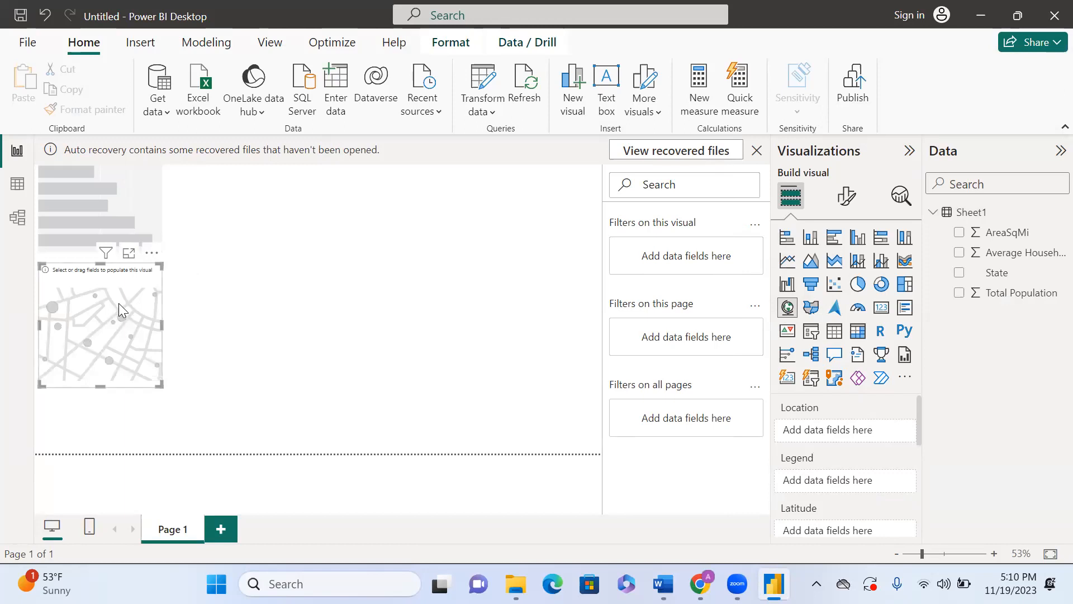
drag(118, 303, 336, 309)
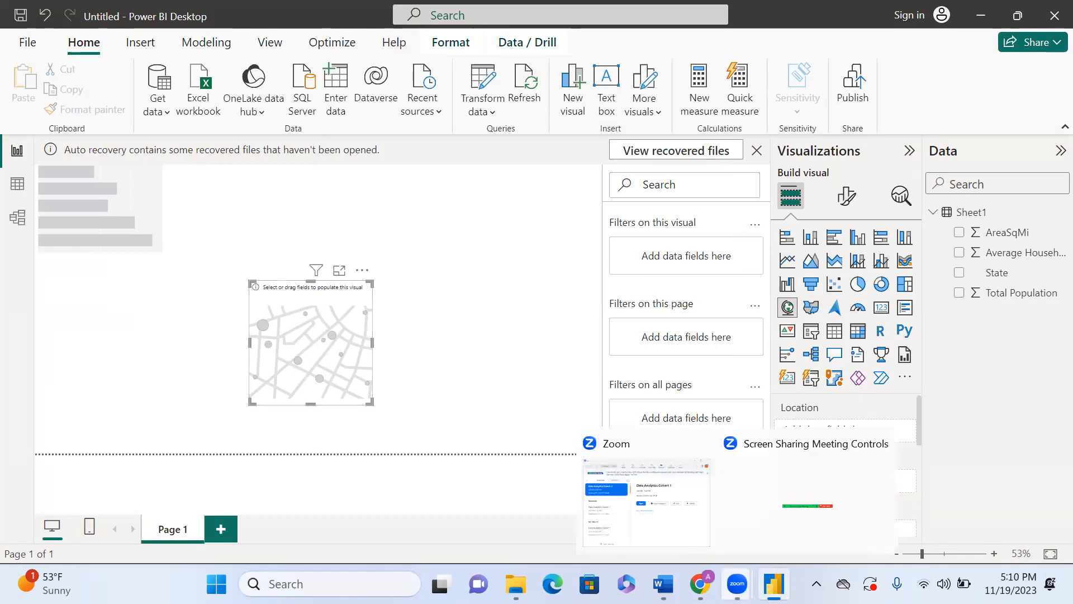
Step: Switch to the Word document and read through the Power BI components and the Power BI Architecture section
click(664, 583)
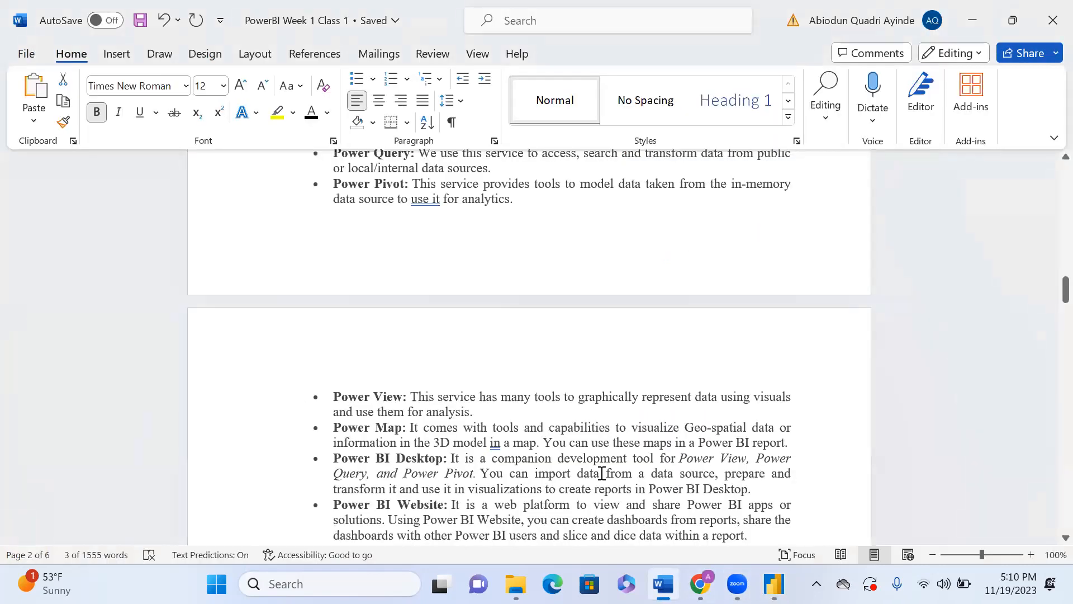
scroll(602, 474, down, 3)
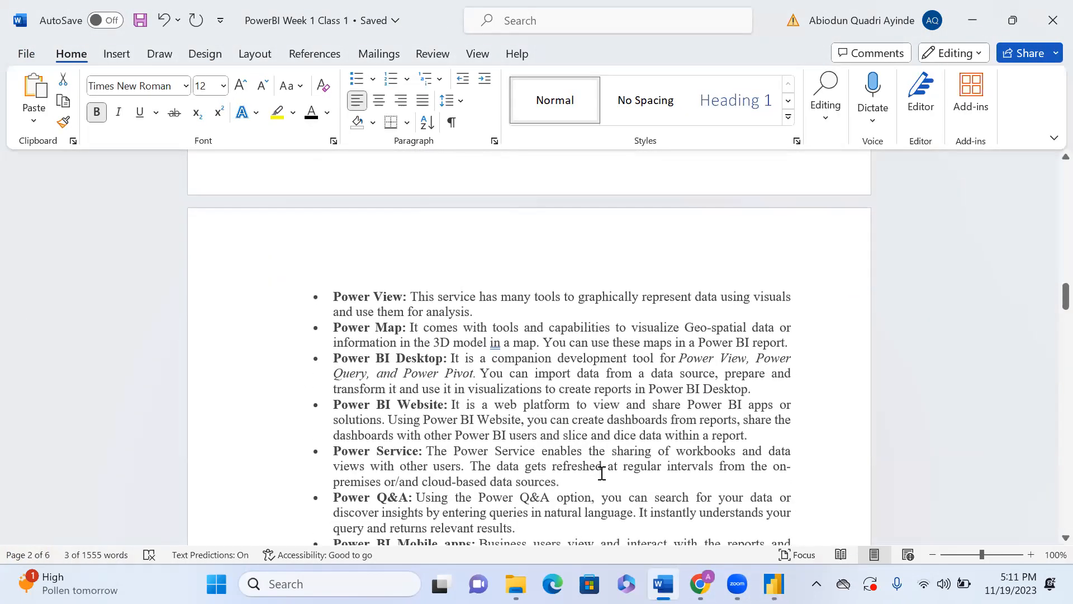
scroll(602, 474, up, 4)
scroll(602, 474, down, 4)
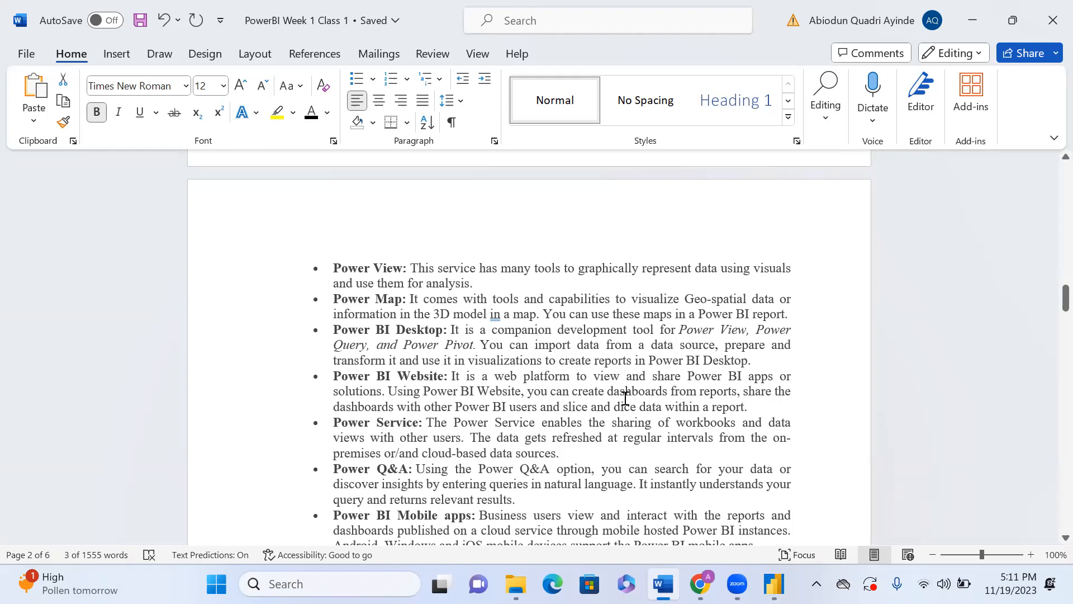
scroll(620, 394, down, 1)
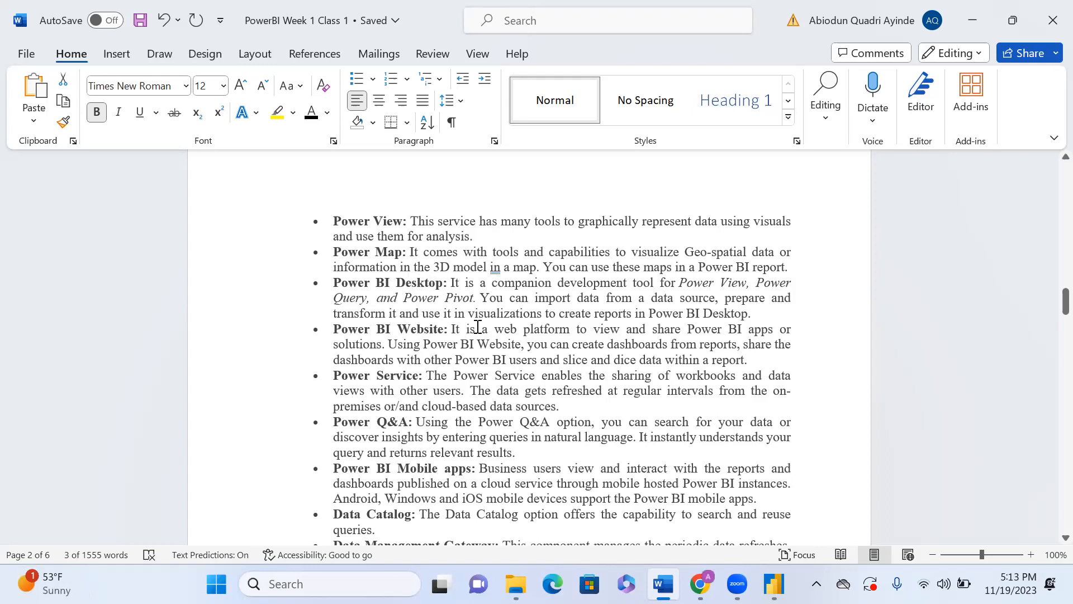
click(443, 334)
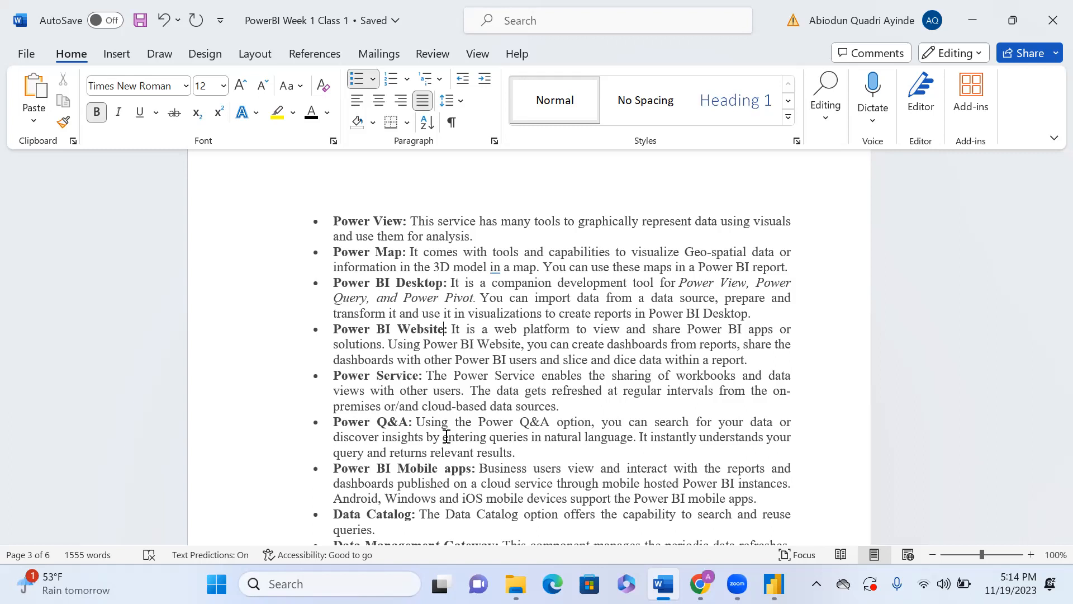
scroll(446, 437, down, 3)
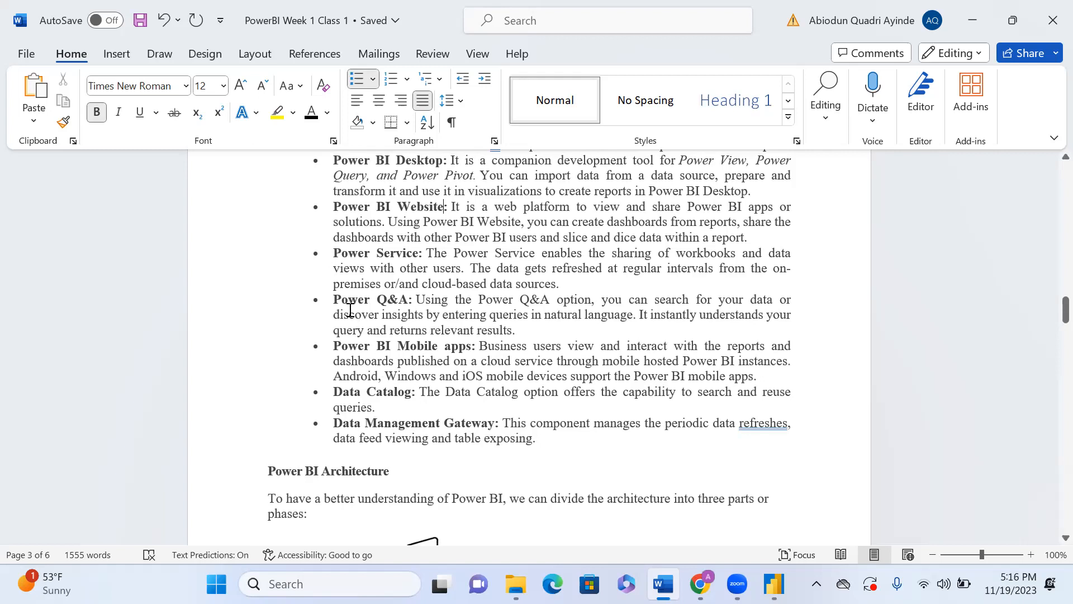
scroll(350, 311, down, 5)
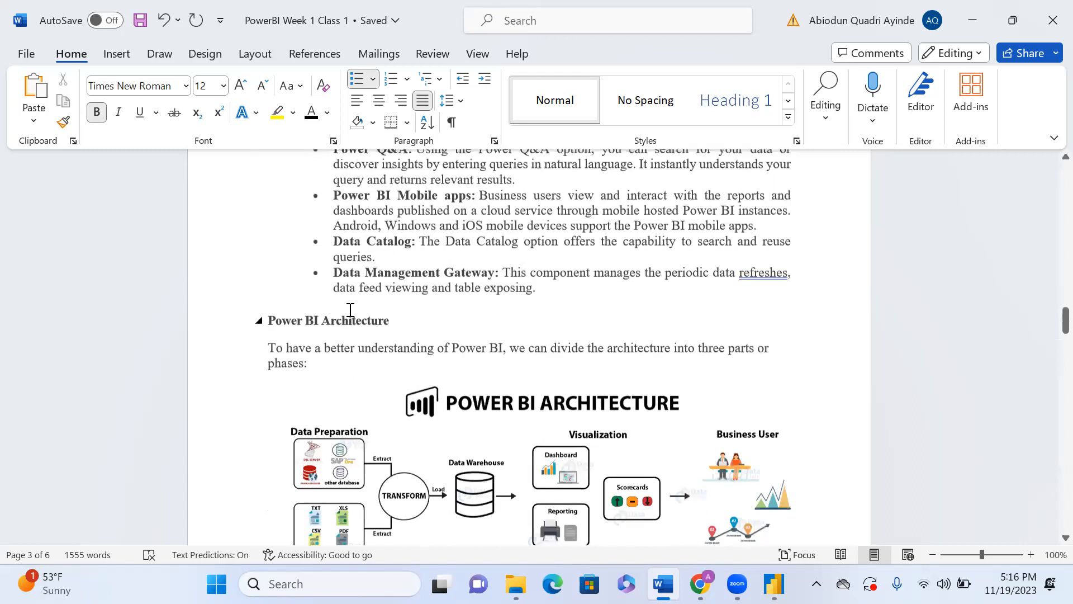